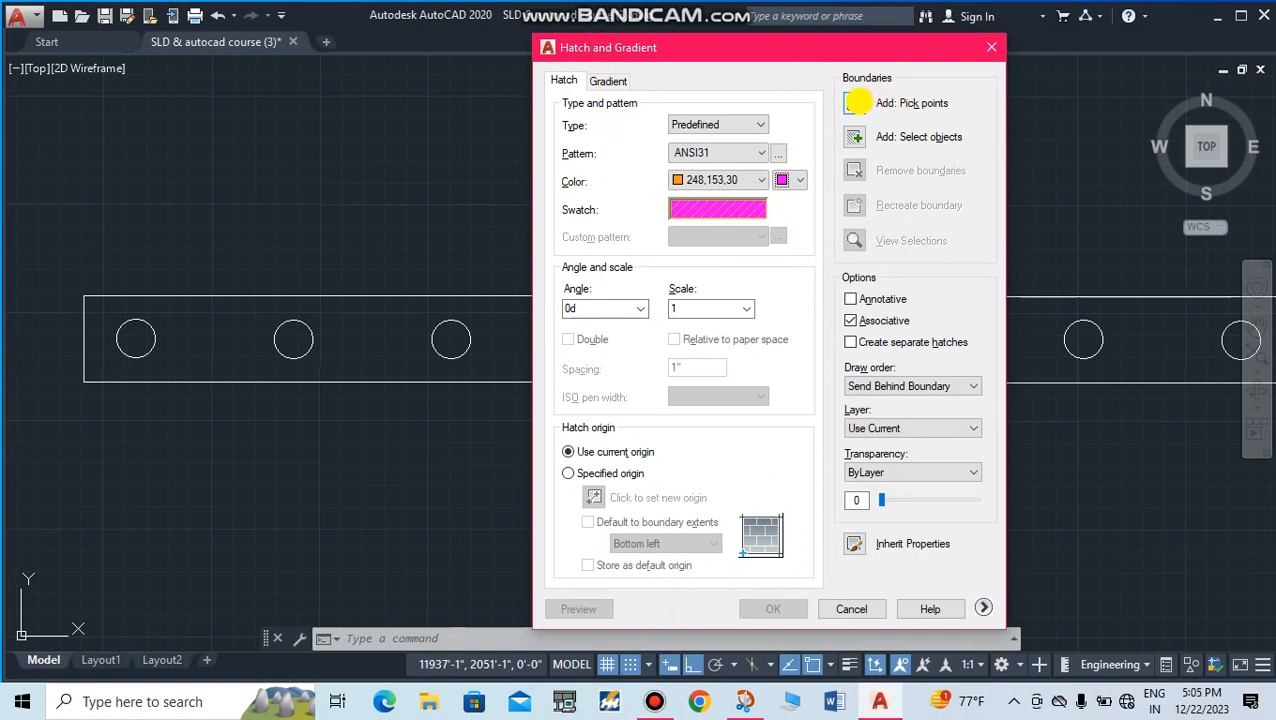
Step: Hatch the long bar around its circles with the orange ANSI31 pattern, letting the hatch scale adjust automatically
click(854, 102)
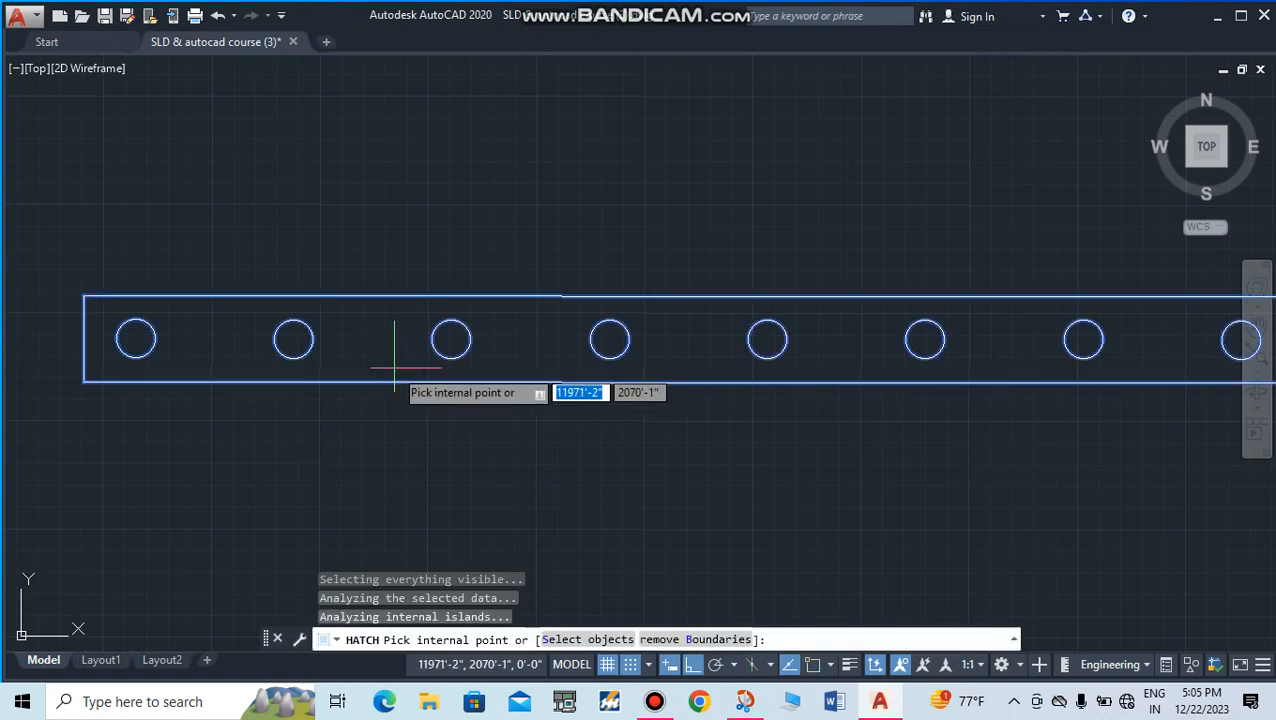
key(Return)
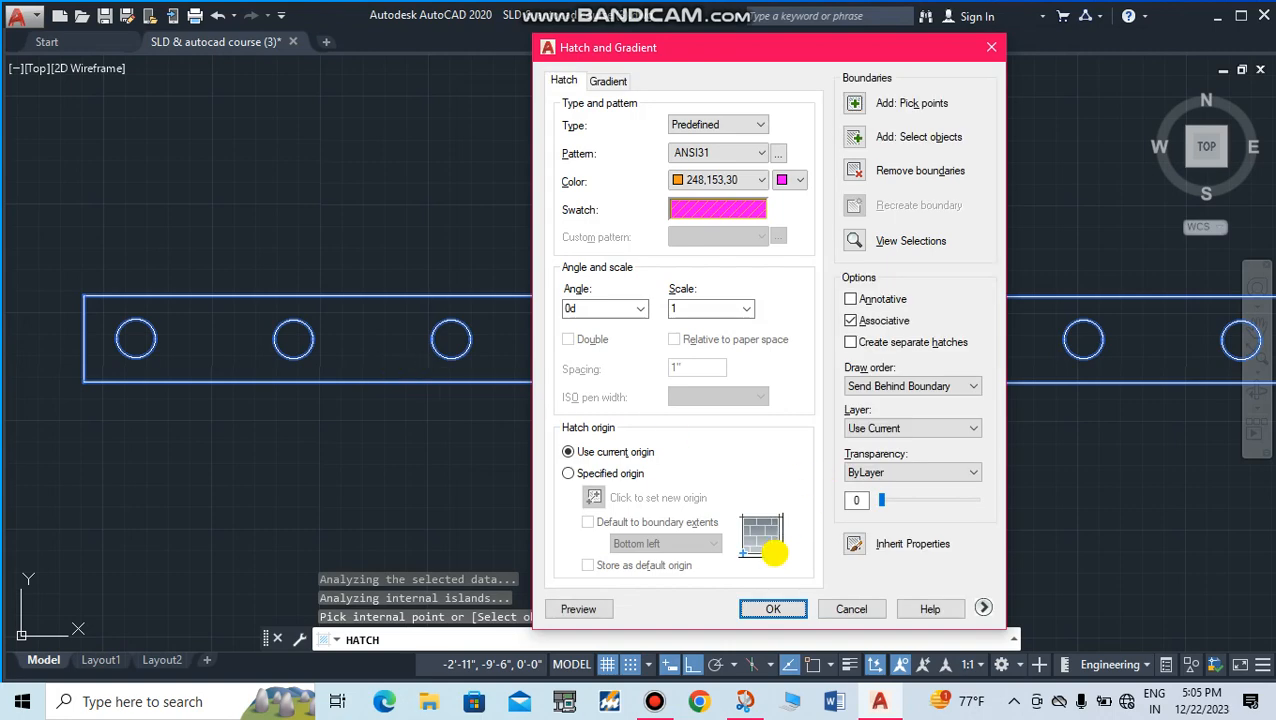
click(773, 609)
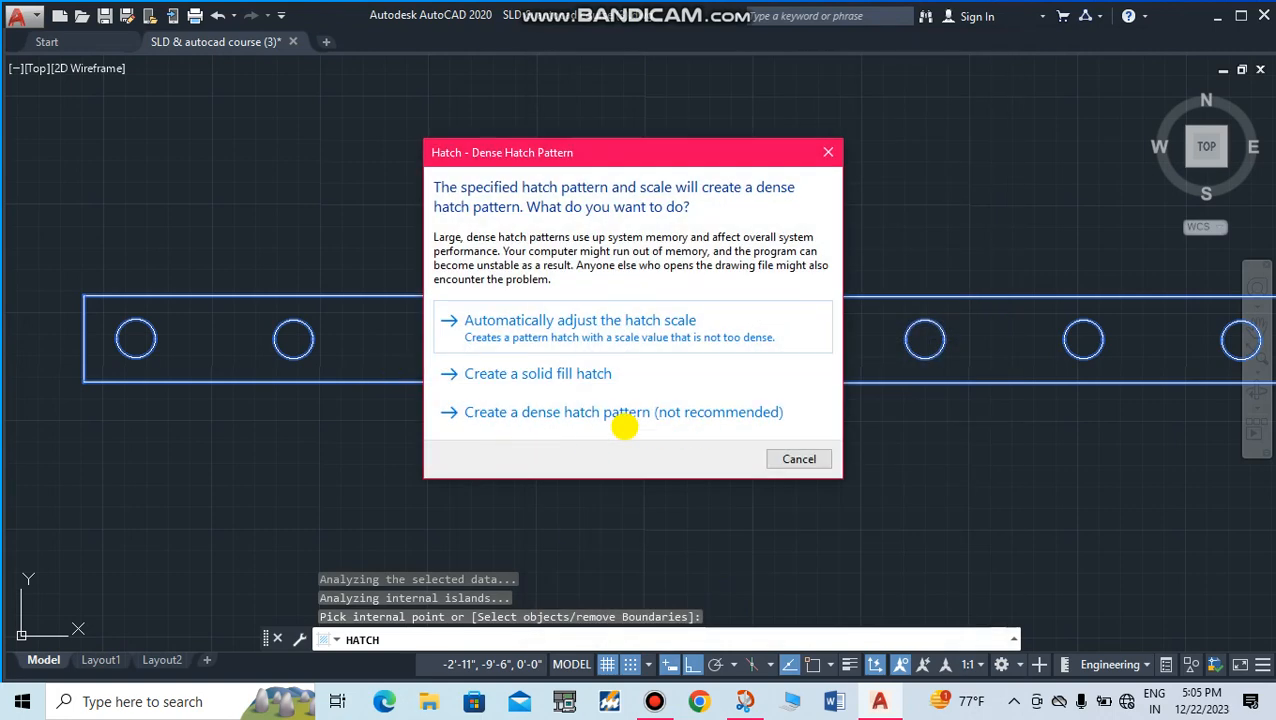
click(603, 320)
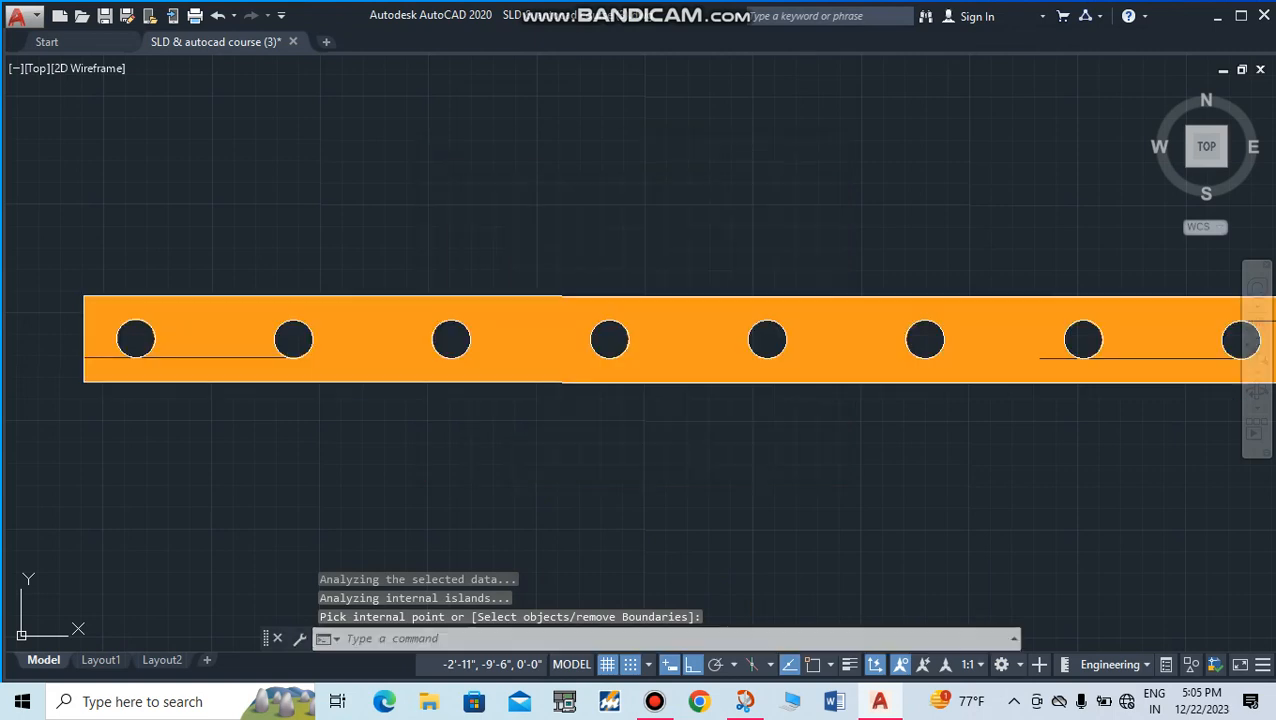
scroll(340, 372, up, 2)
scroll(337, 376, down, 4)
scroll(441, 413, down, 4)
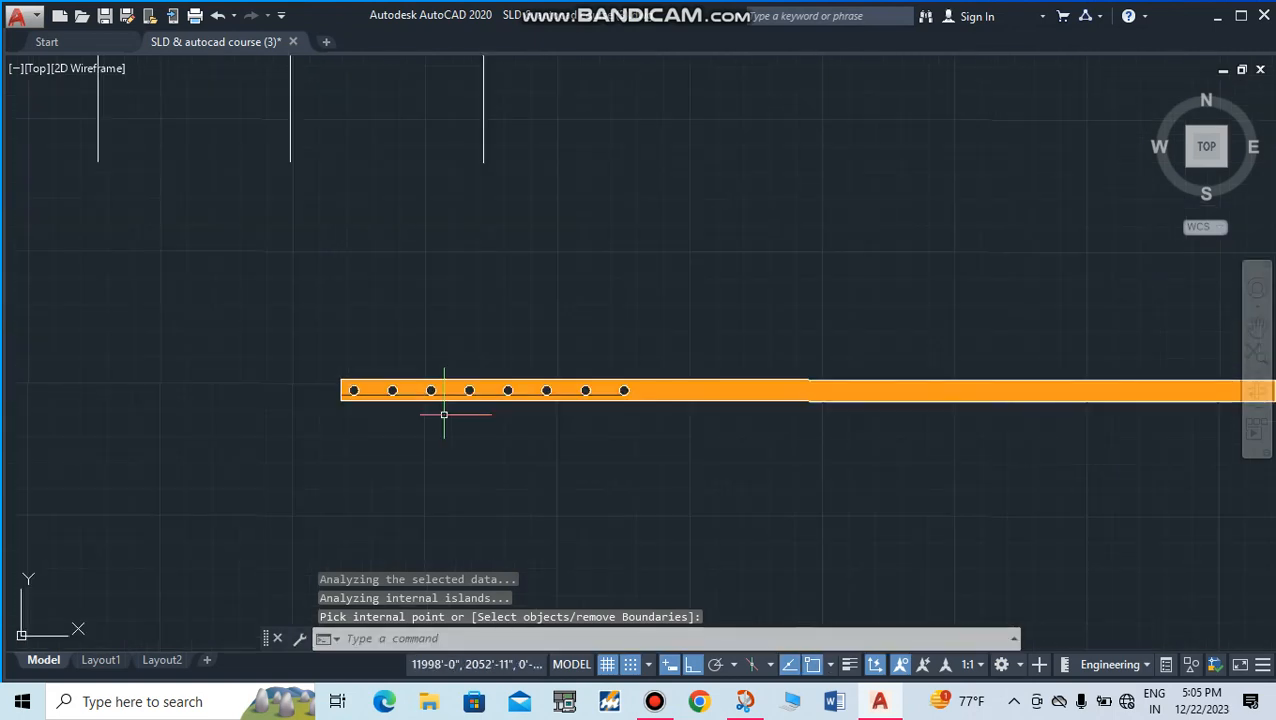
scroll(760, 433, up, 4)
scroll(641, 422, down, 4)
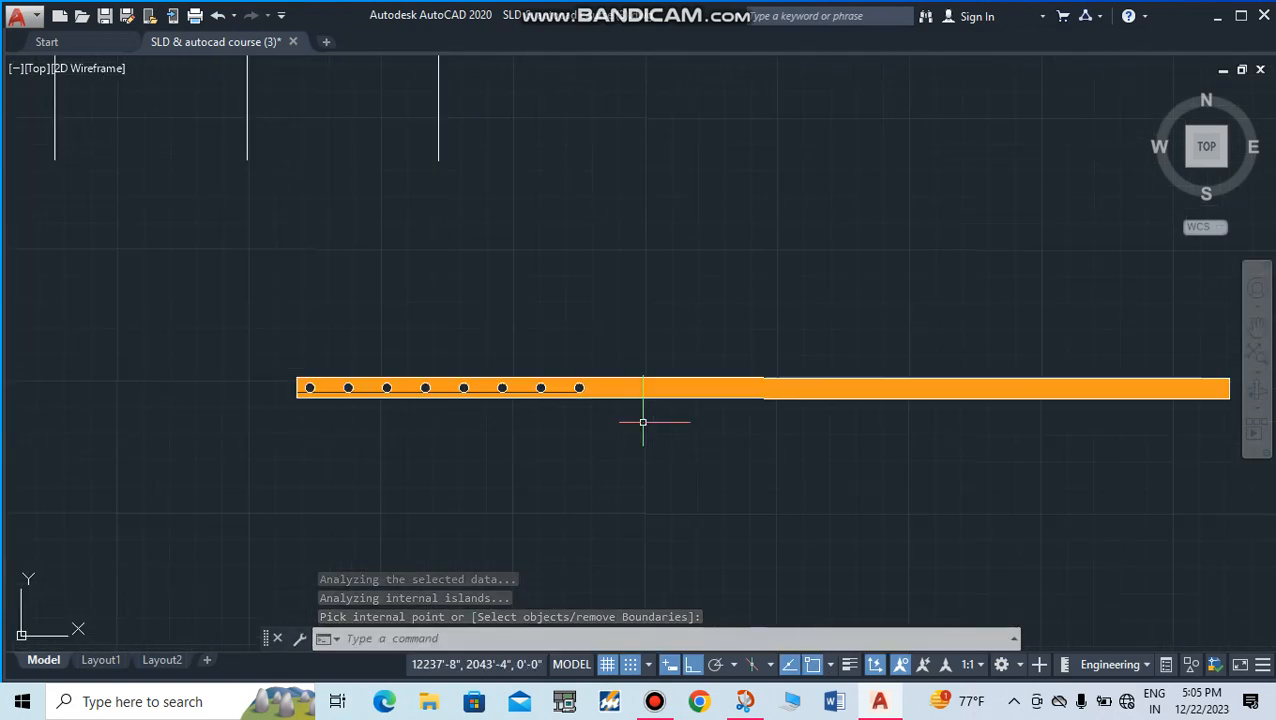
Step: Restore the hidden ribbon by running the RIBBON command
click(388, 638)
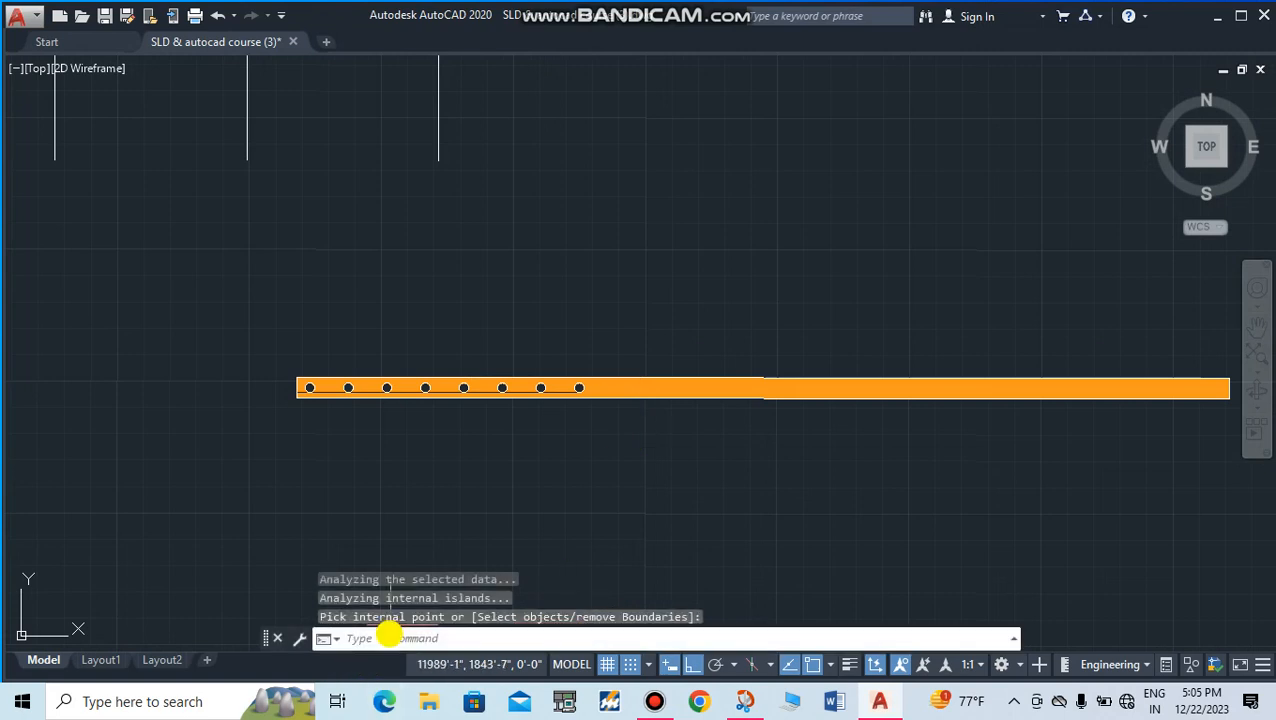
text(R)
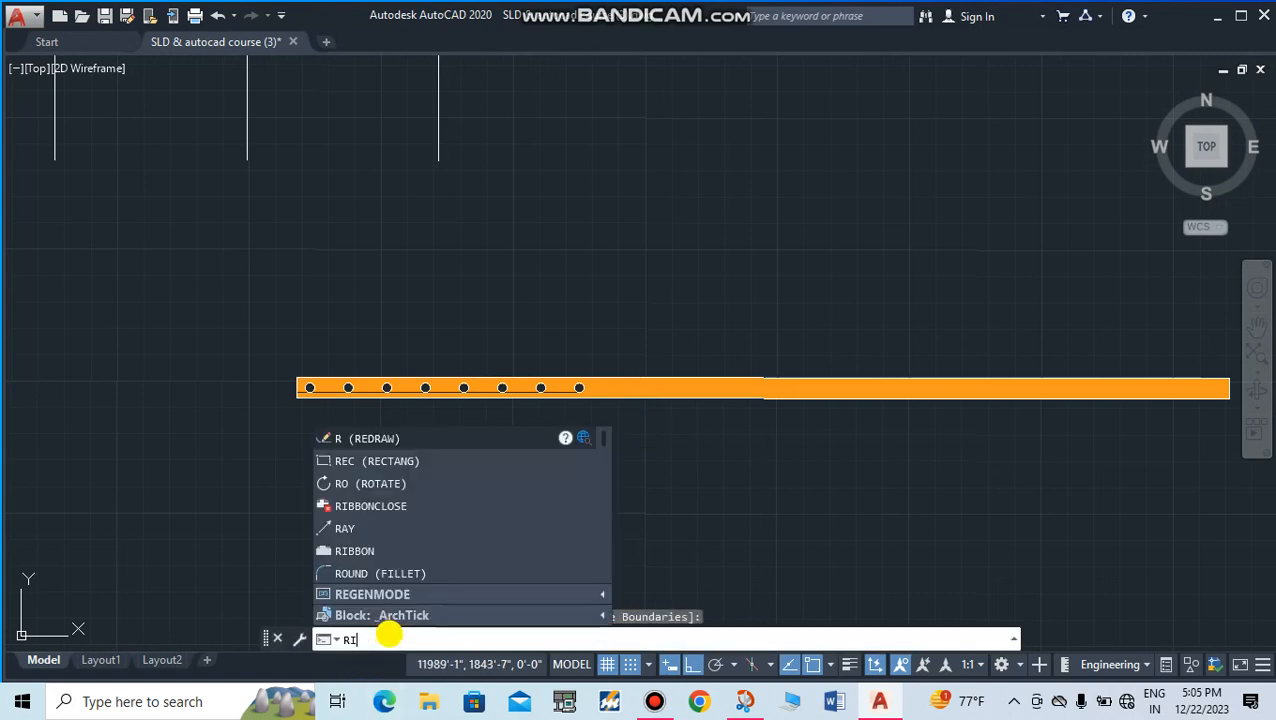
text(I)
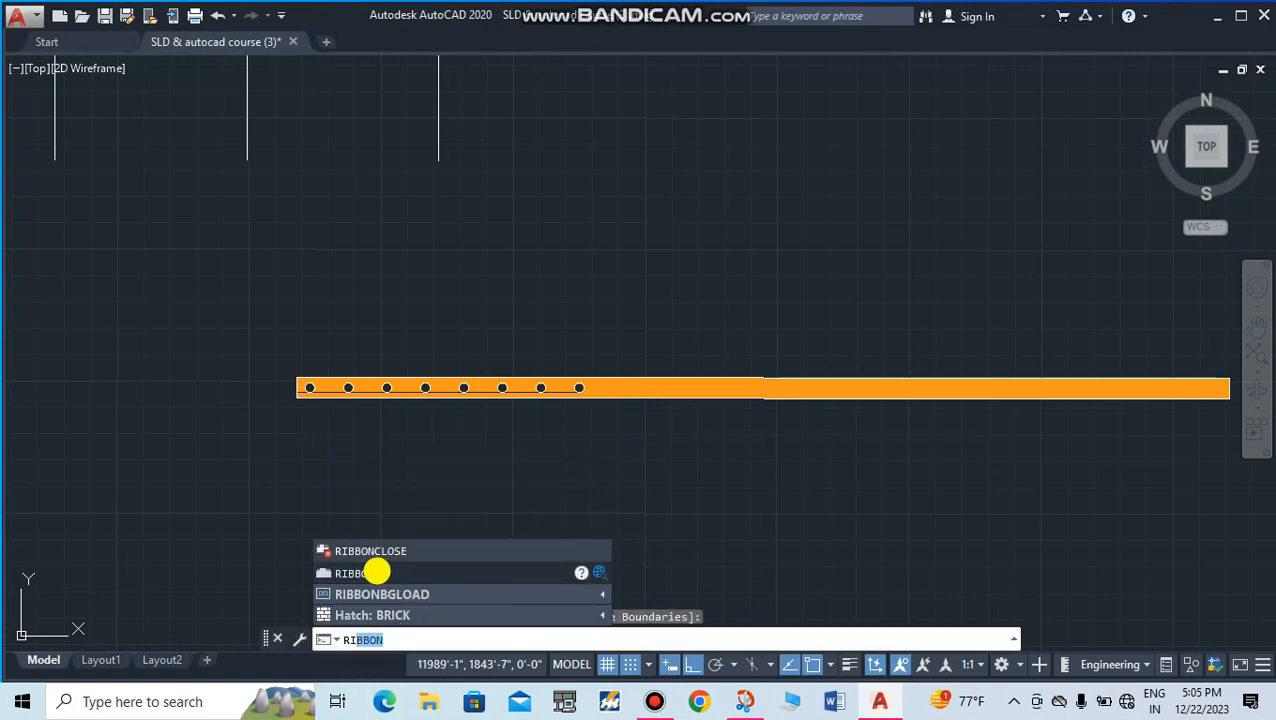
click(377, 571)
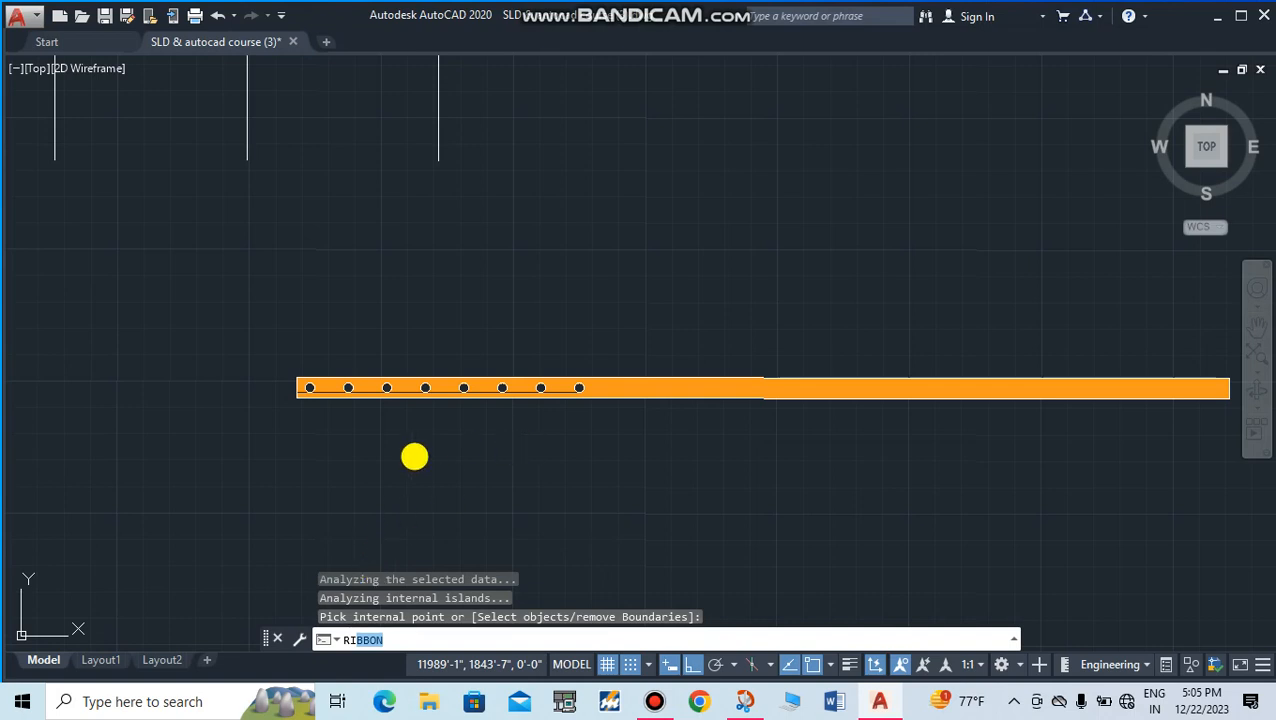
key(Return)
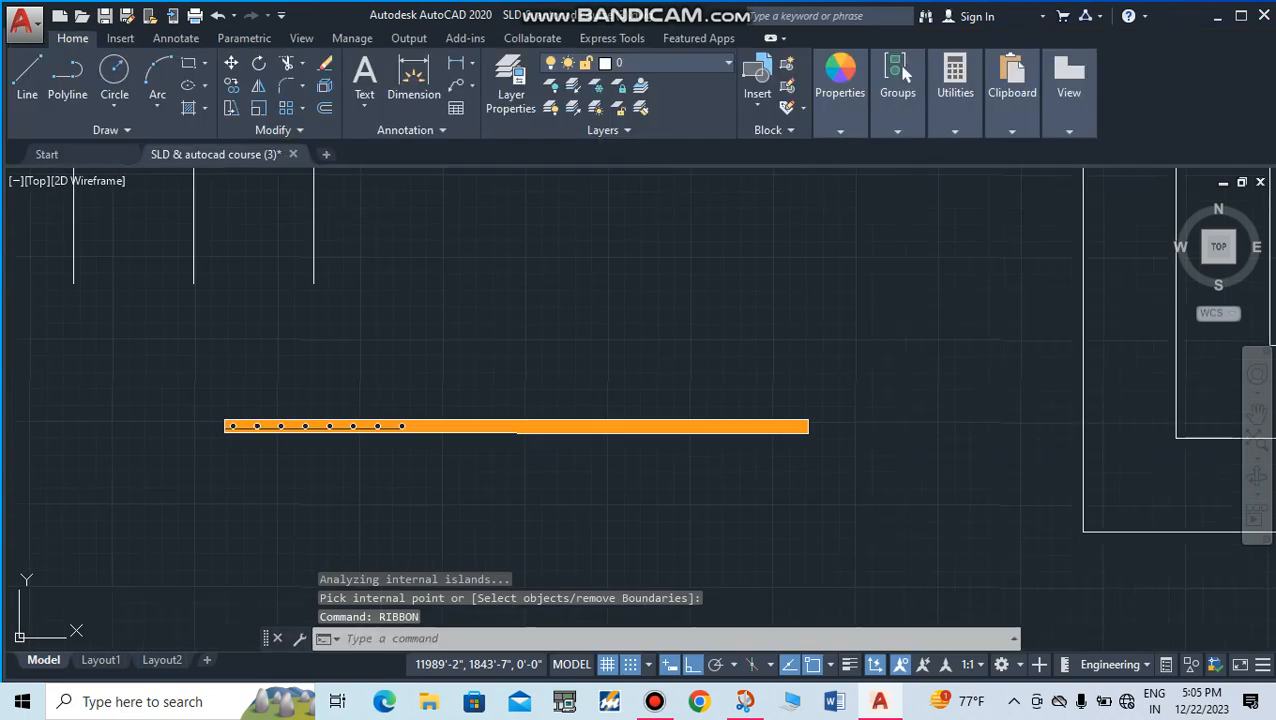
Step: Delete the orange hatch from the long bar, keeping its outline and circles
click(329, 311)
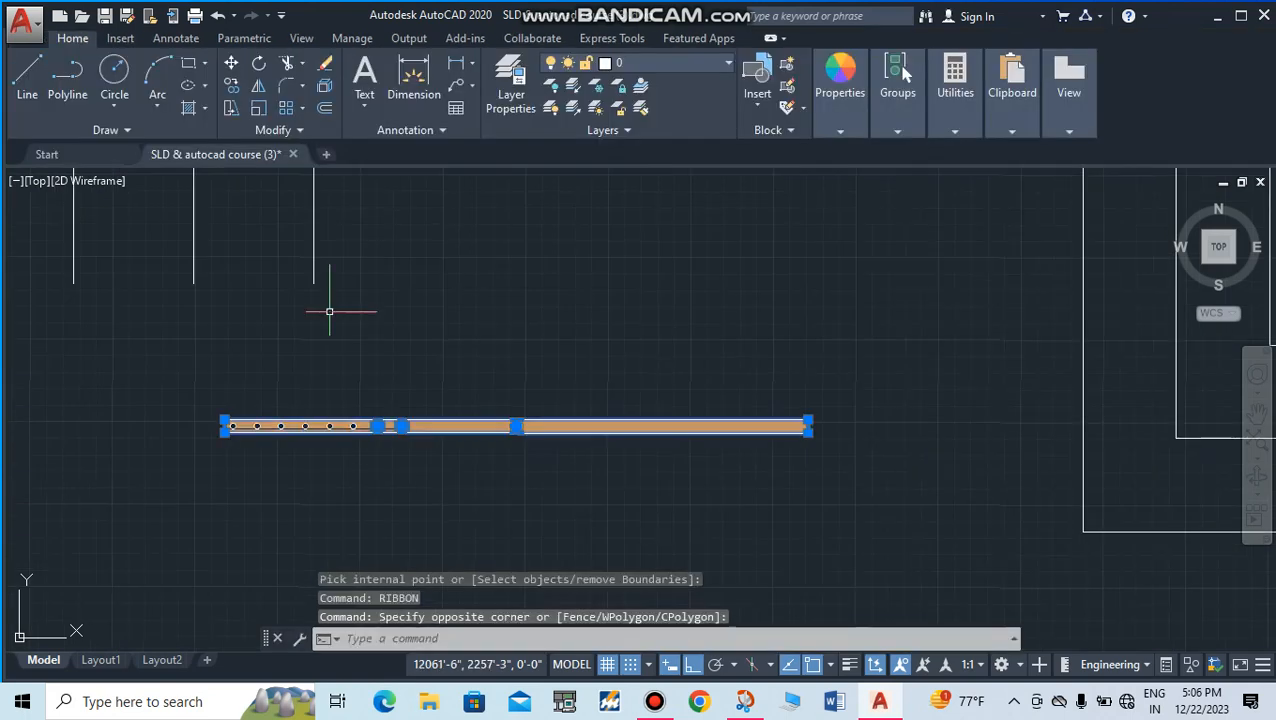
key(Escape)
scroll(660, 420, up, 2)
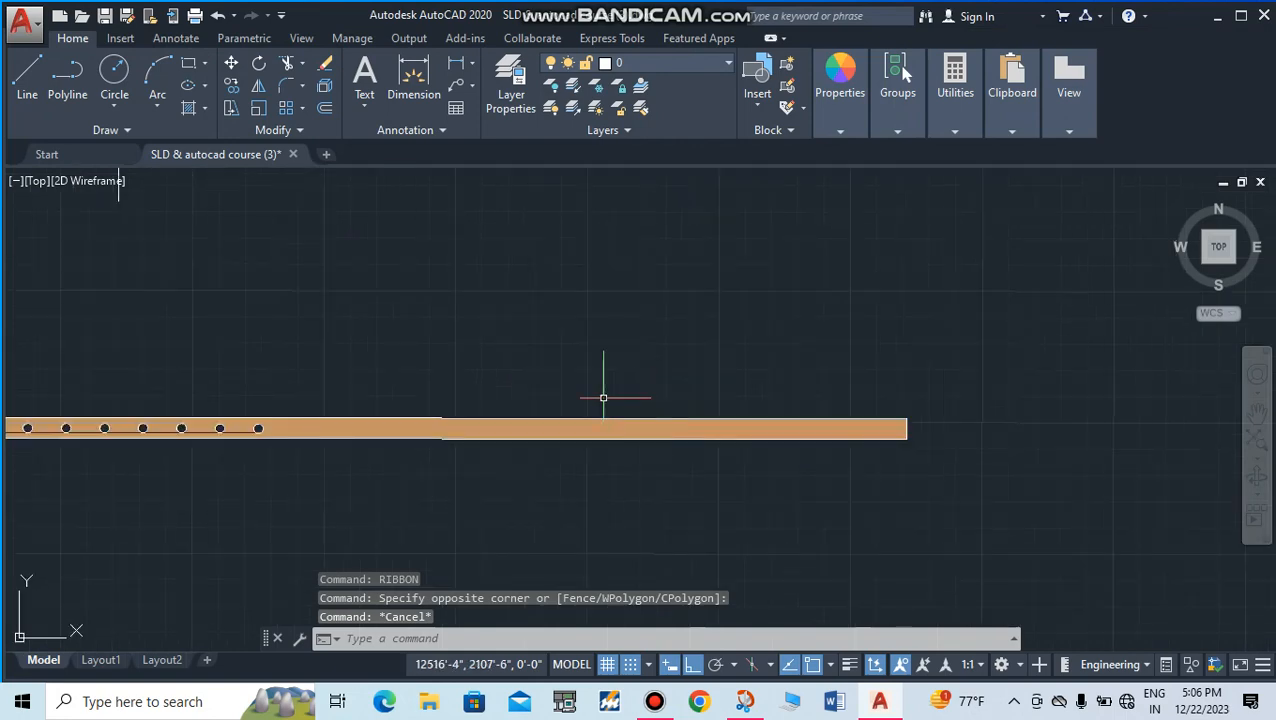
scroll(267, 460, up, 4)
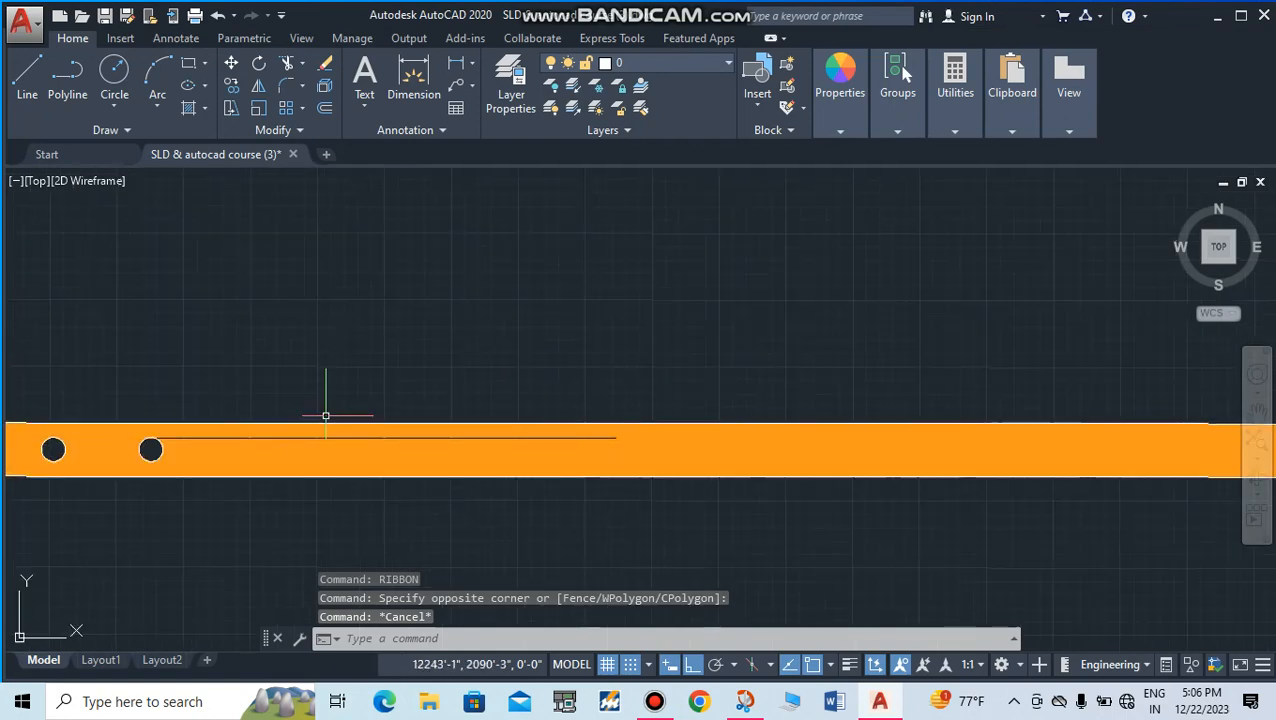
click(268, 459)
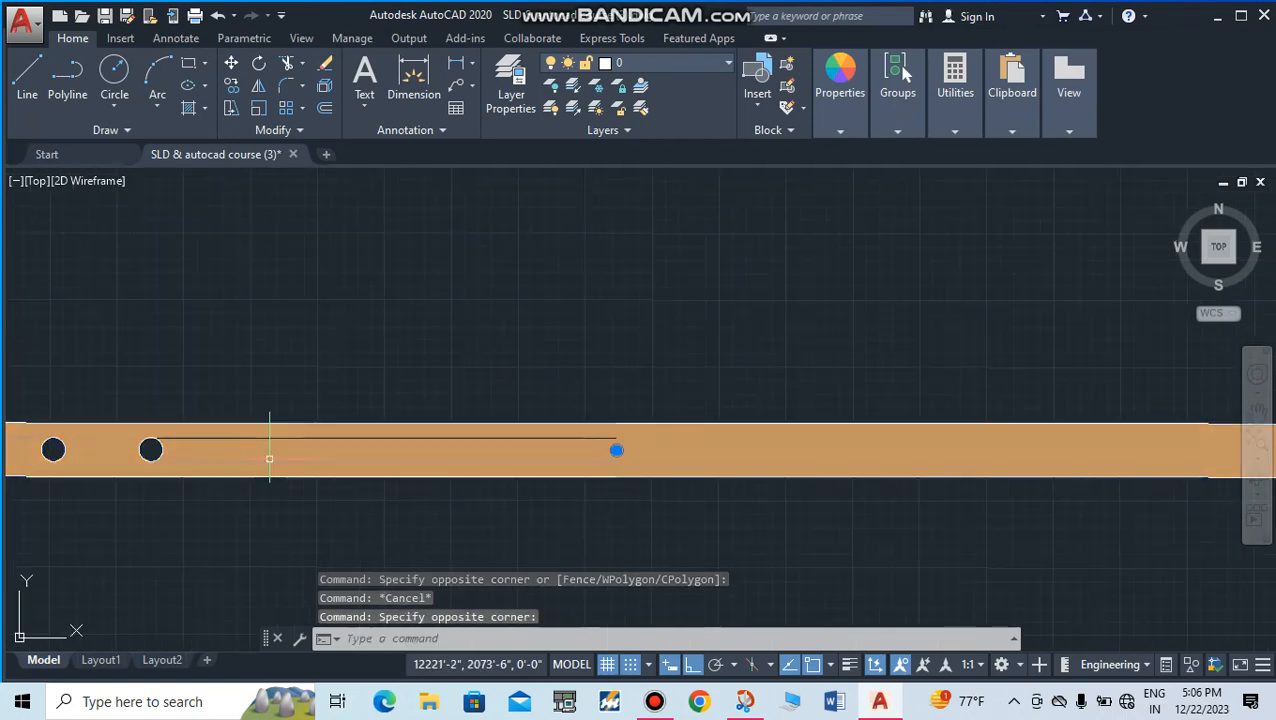
key(Delete)
scroll(376, 457, down, 3)
scroll(384, 454, up, 1)
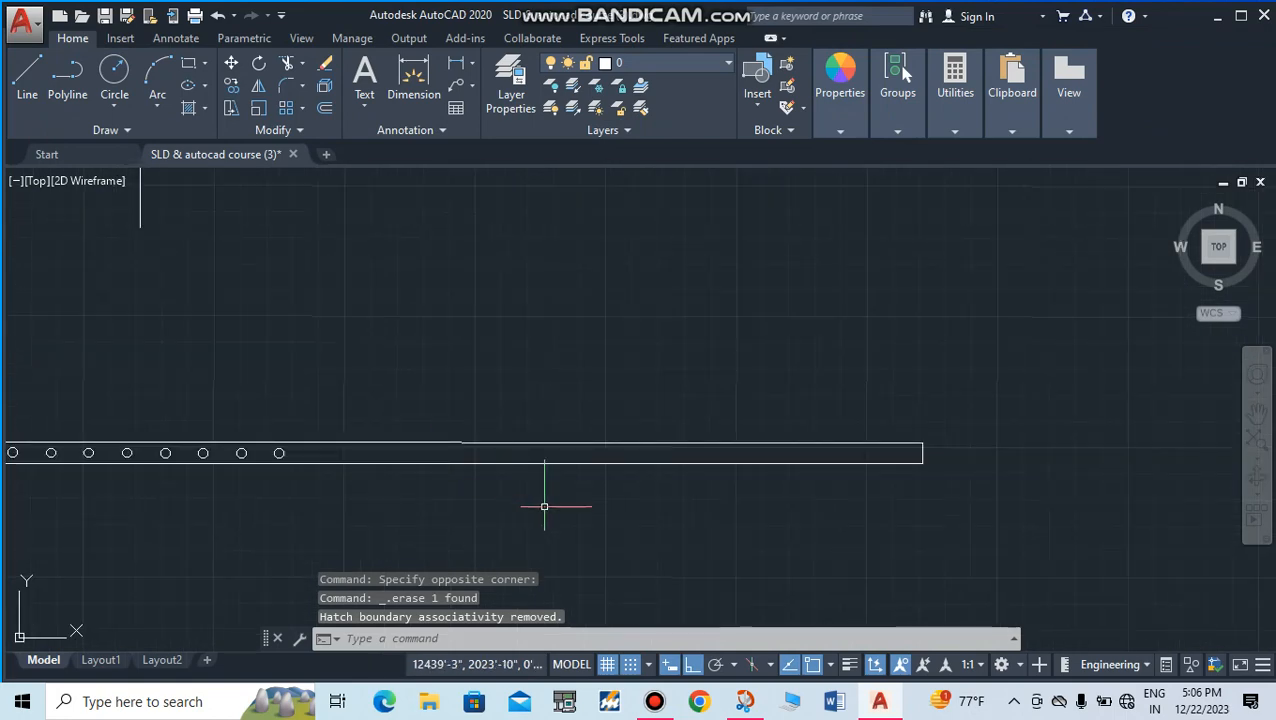
Step: Hatch the long bar around its circles with the SOLID pattern in magenta
scroll(584, 507, down, 2)
click(647, 508)
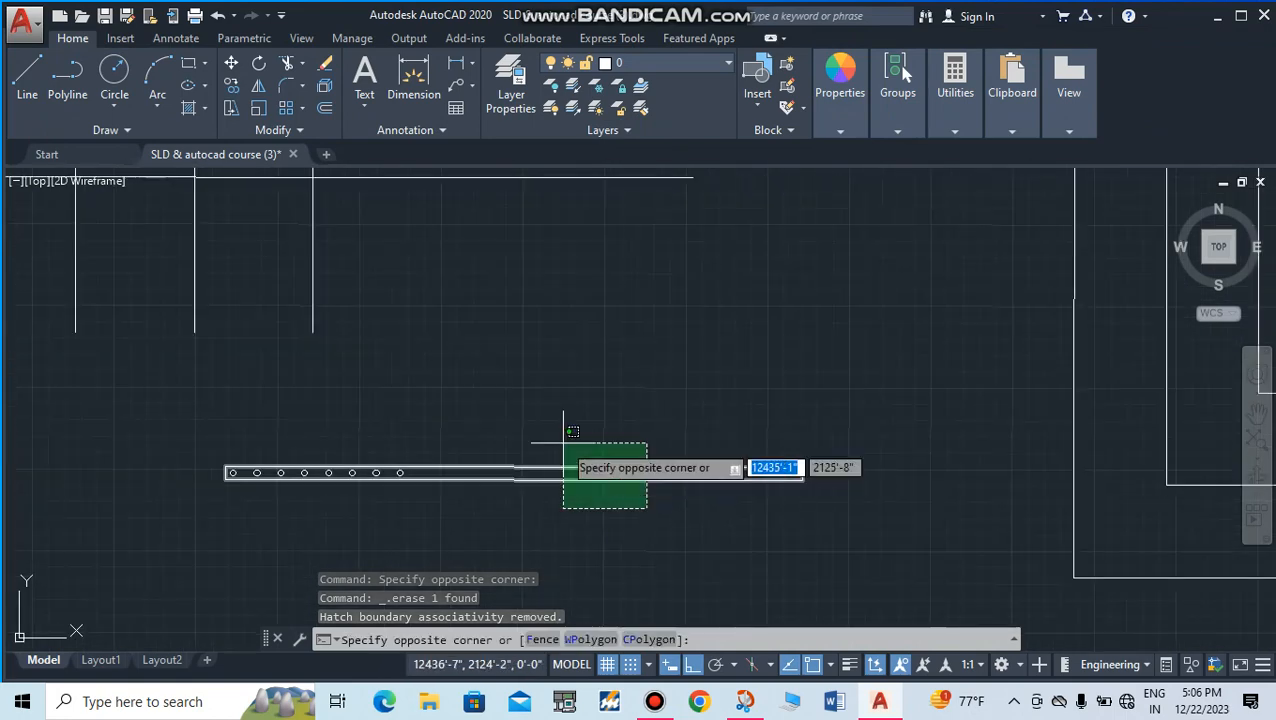
click(563, 443)
right_click(656, 415)
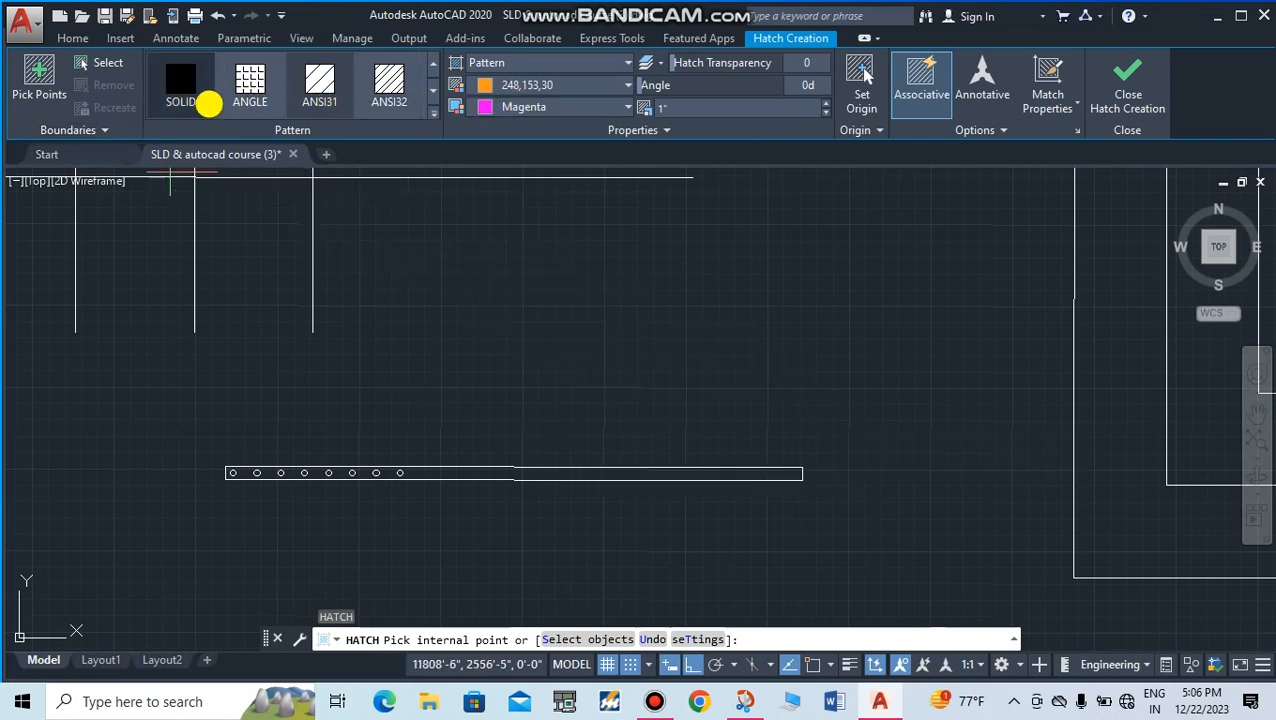
click(180, 92)
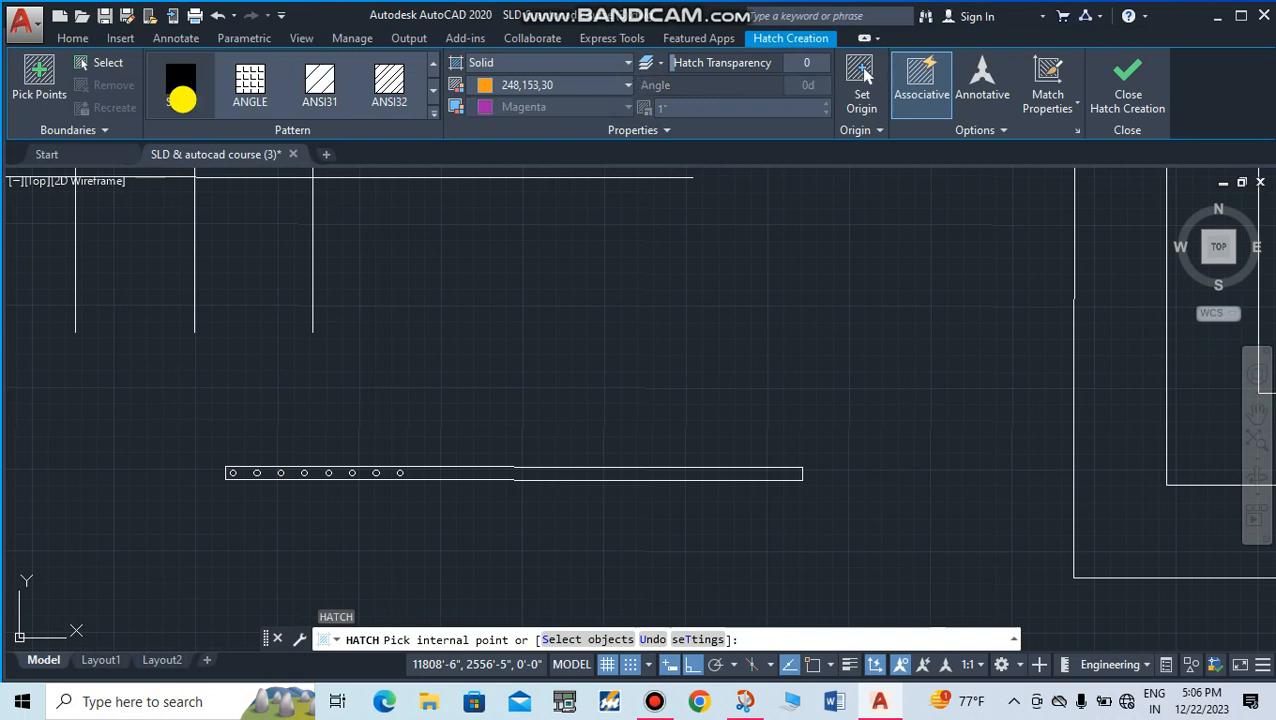
click(490, 84)
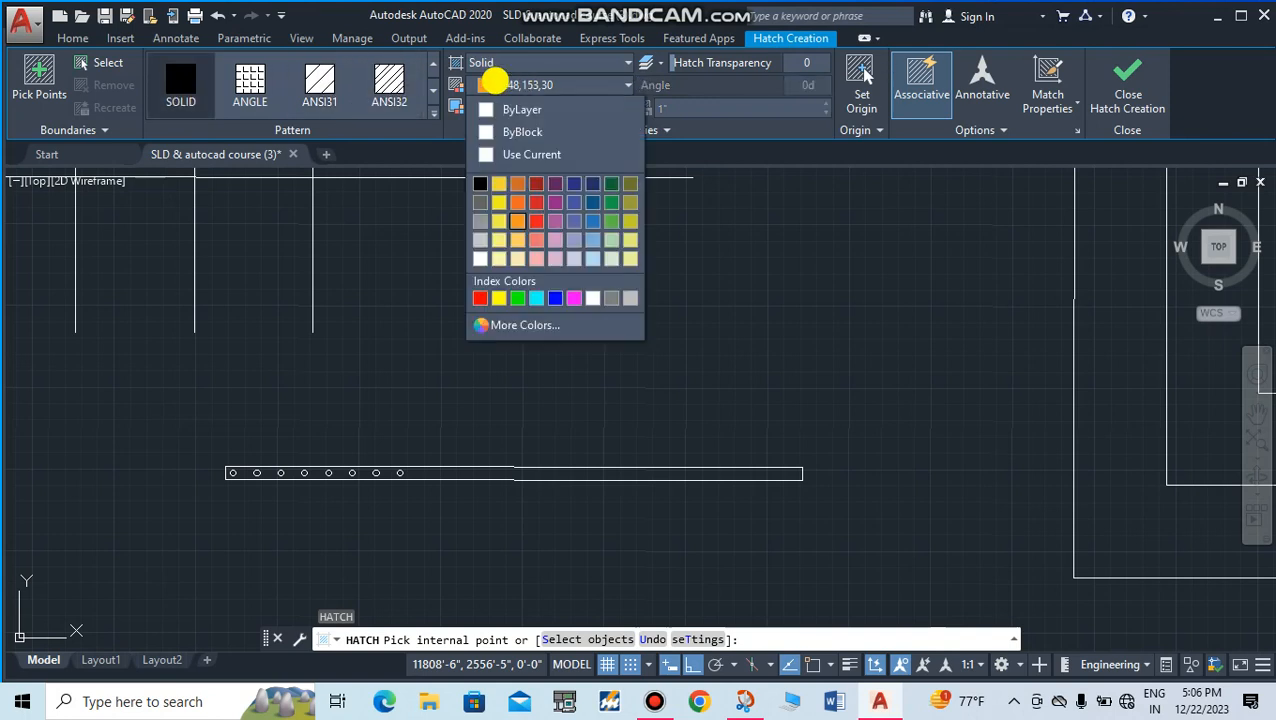
click(574, 297)
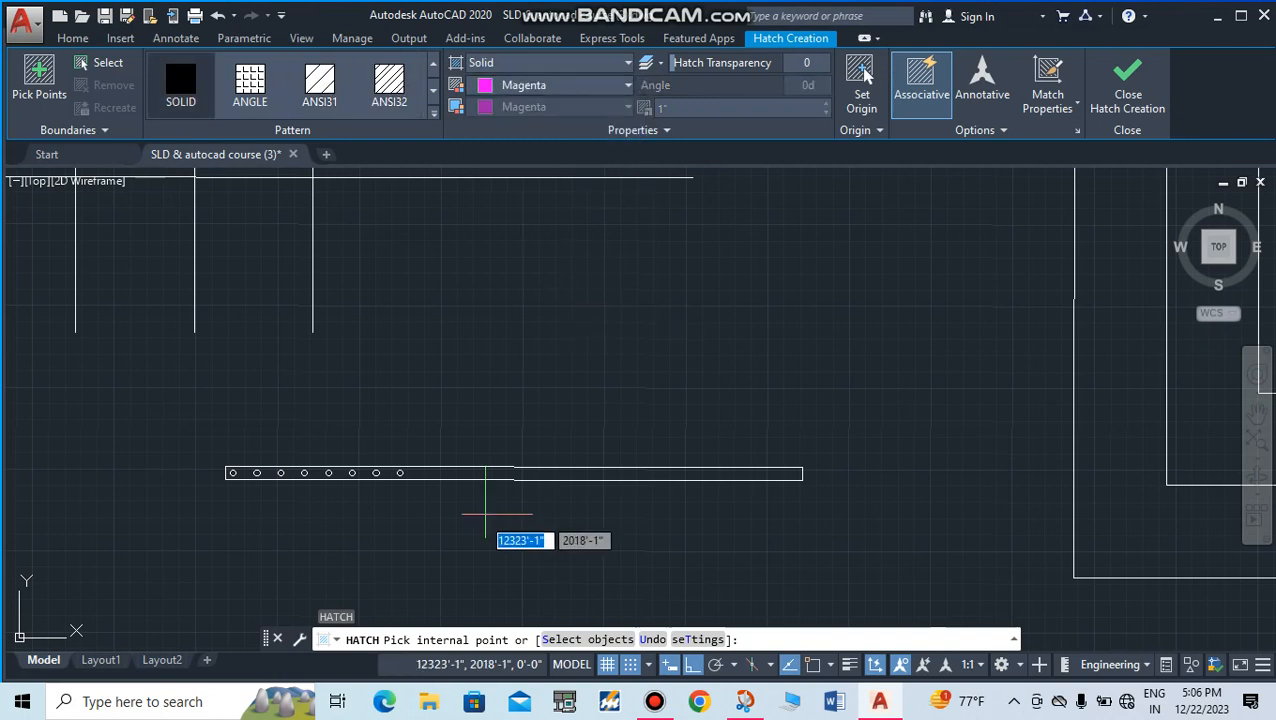
scroll(486, 515, up, 4)
click(445, 430)
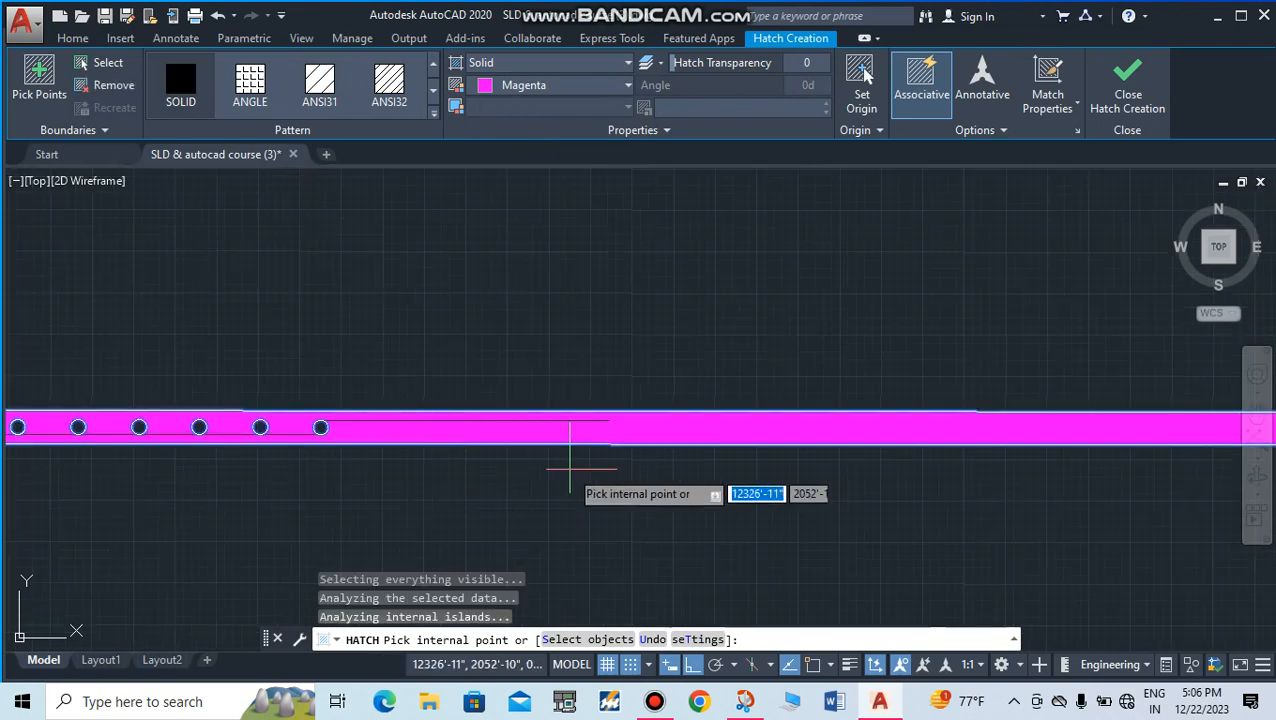
scroll(570, 468, down, 3)
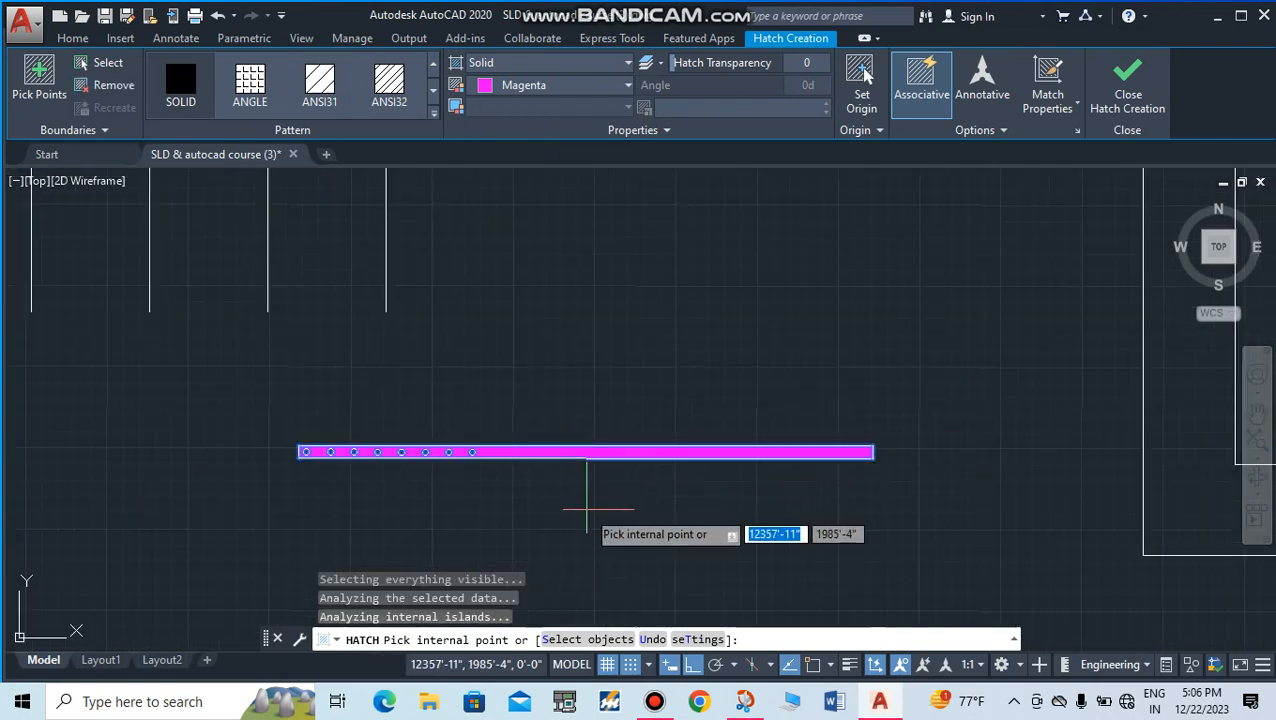
key(Return)
scroll(326, 497, up, 2)
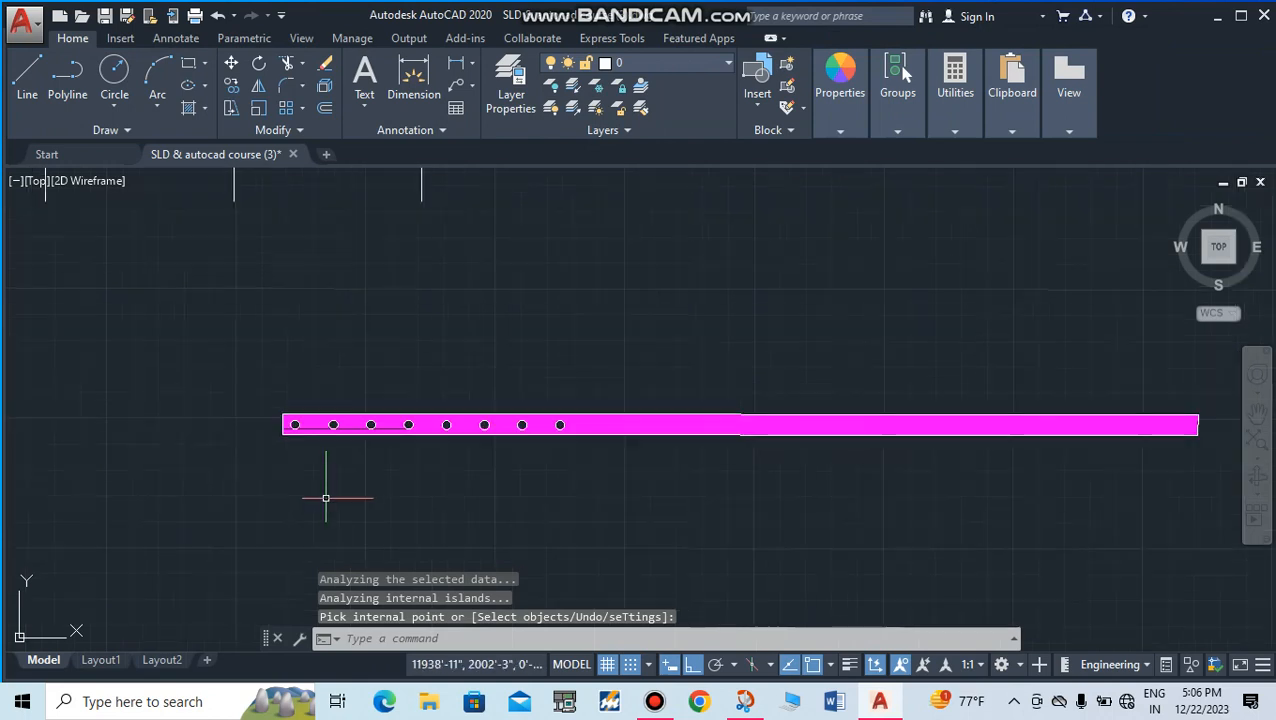
scroll(326, 497, up, 2)
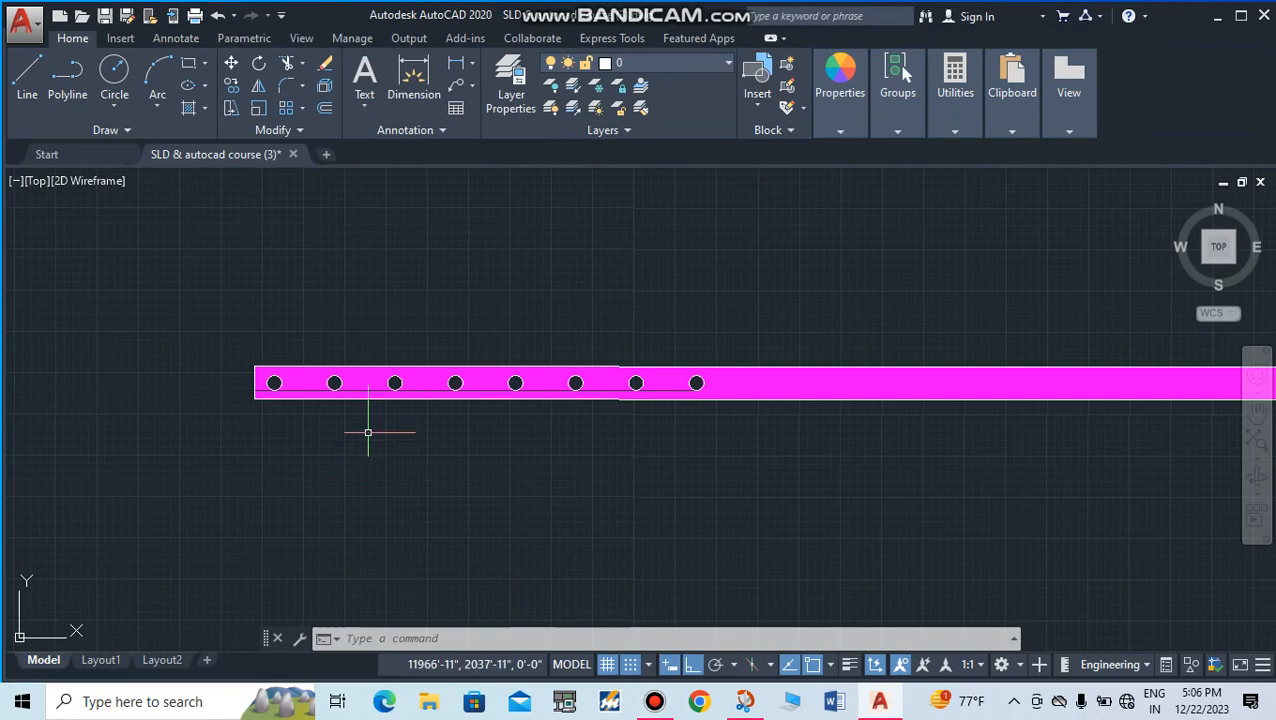
Step: Examine the CLASS-4 notes on the Hatch command and their pattern and gradient examples
scroll(368, 430, down, 5)
middle_drag(586, 622, 495, 375)
scroll(300, 308, up, 4)
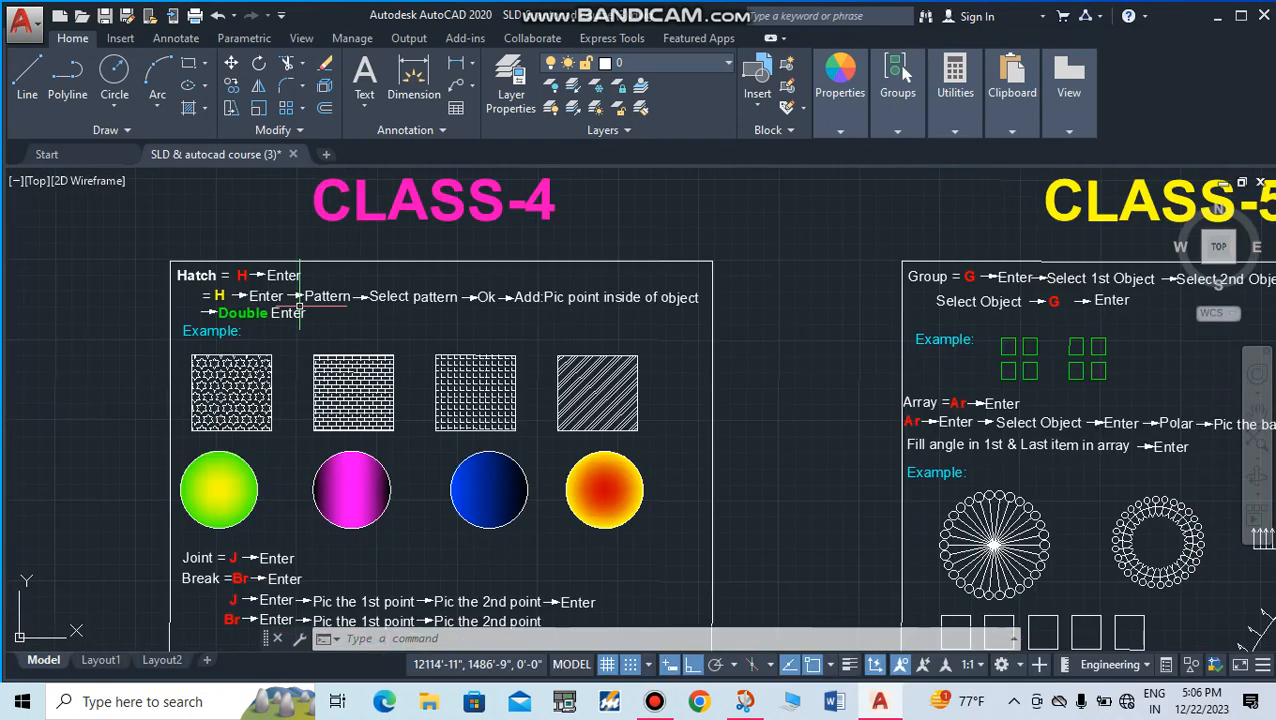
scroll(299, 300, down, 2)
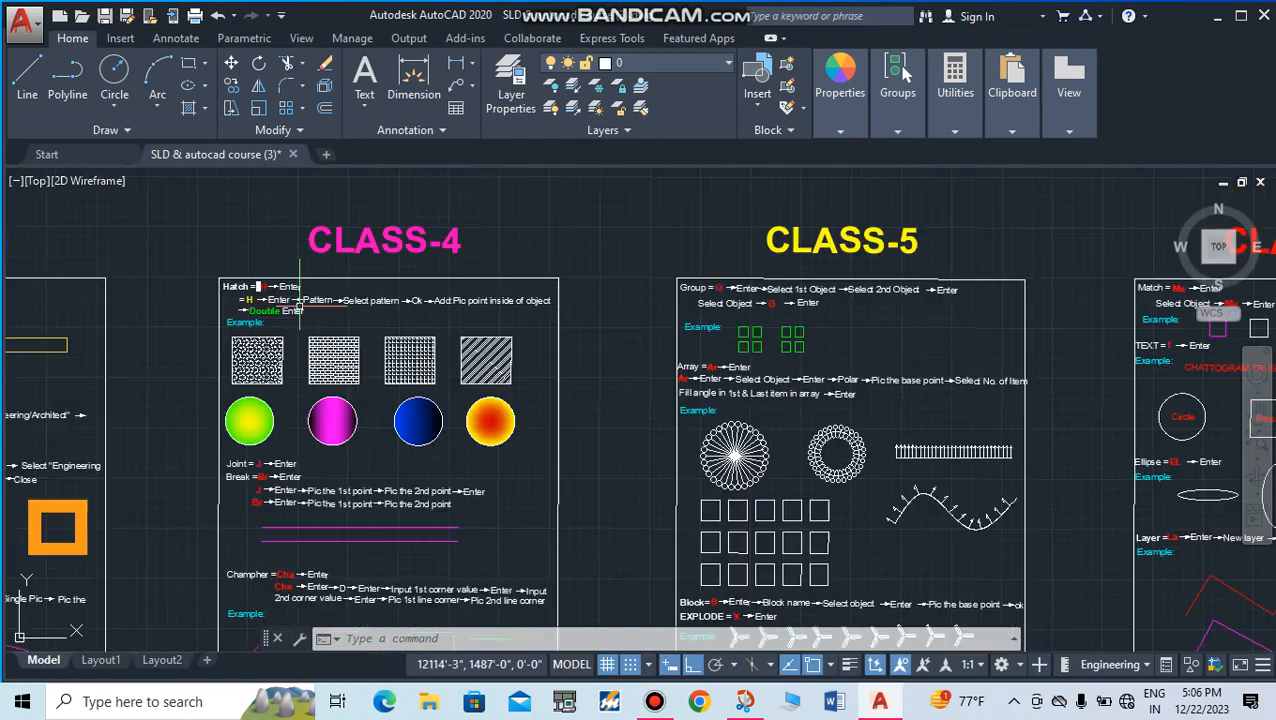
middle_drag(561, 239, 467, 341)
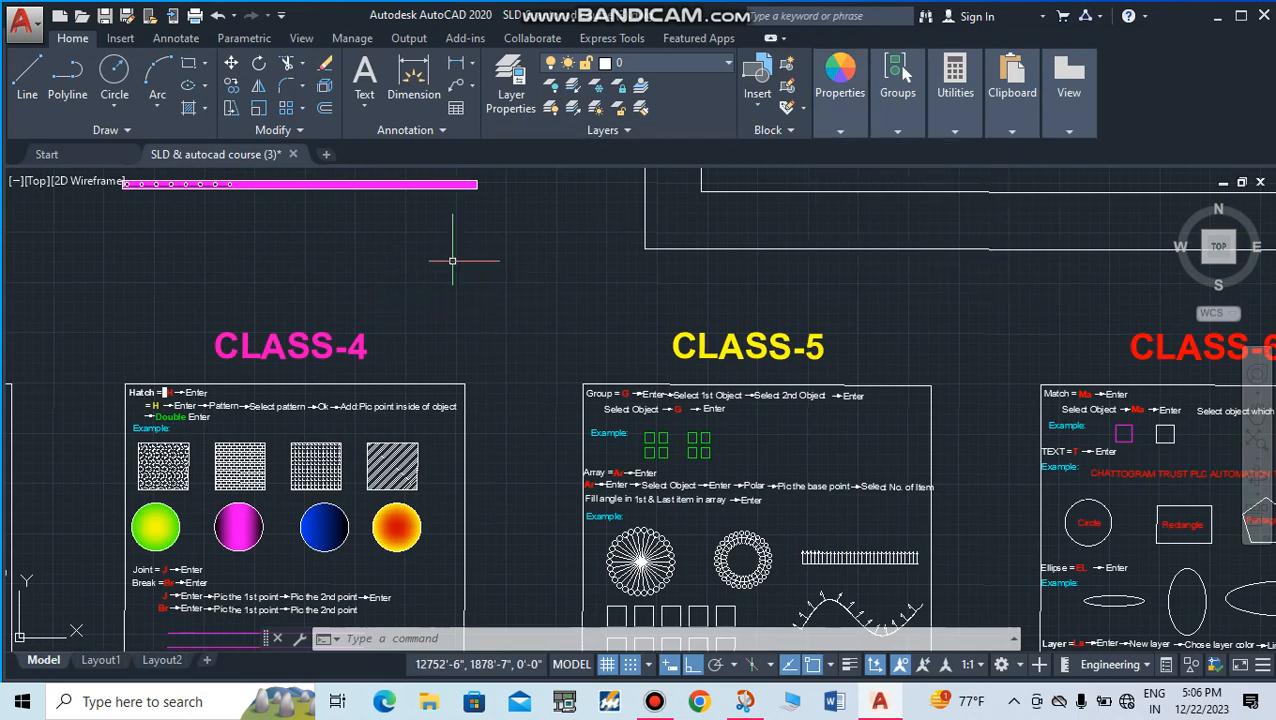
scroll(452, 260, down, 2)
middle_drag(459, 198, 363, 632)
scroll(365, 550, down, 4)
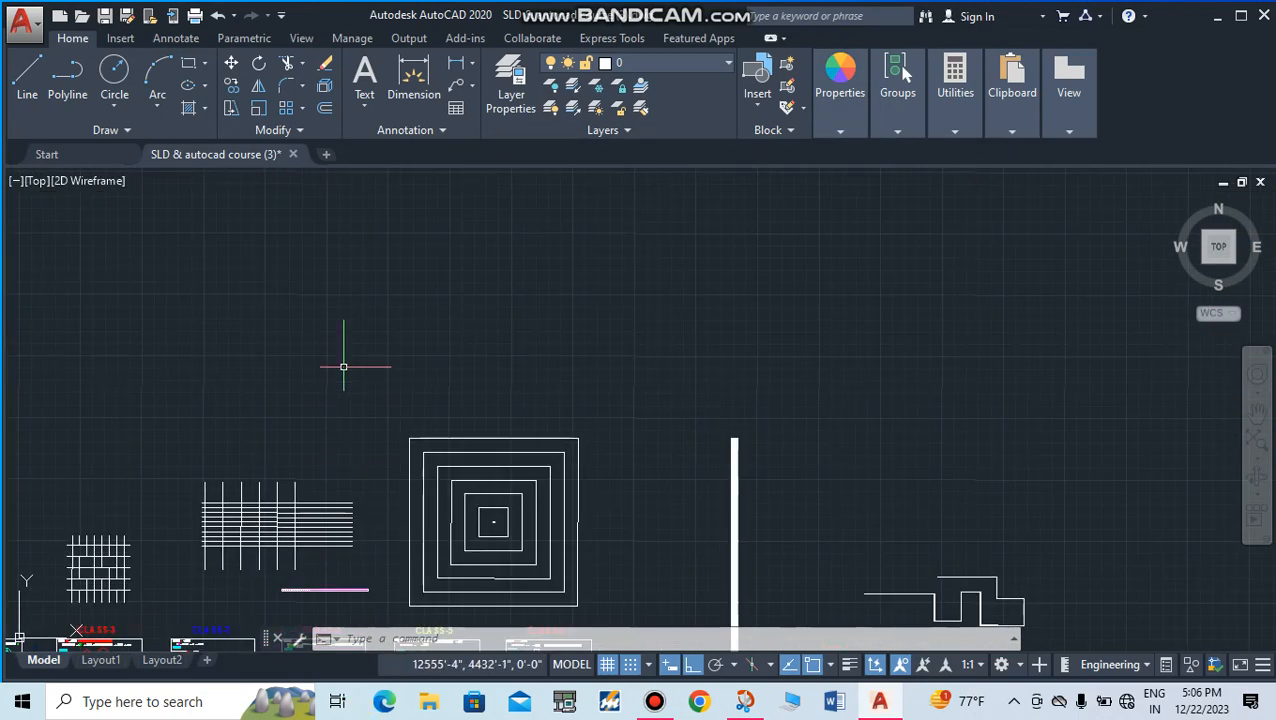
middle_drag(343, 367, 336, 436)
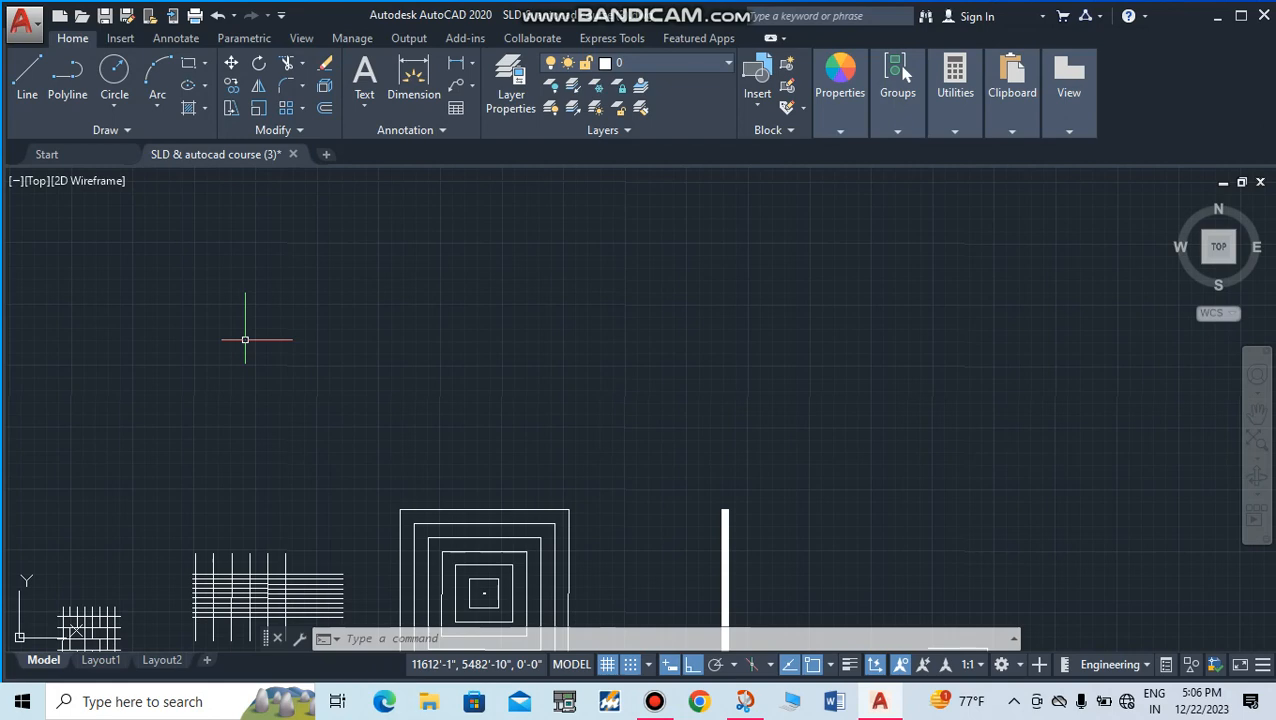
text(l)
key(Return)
click(165, 353)
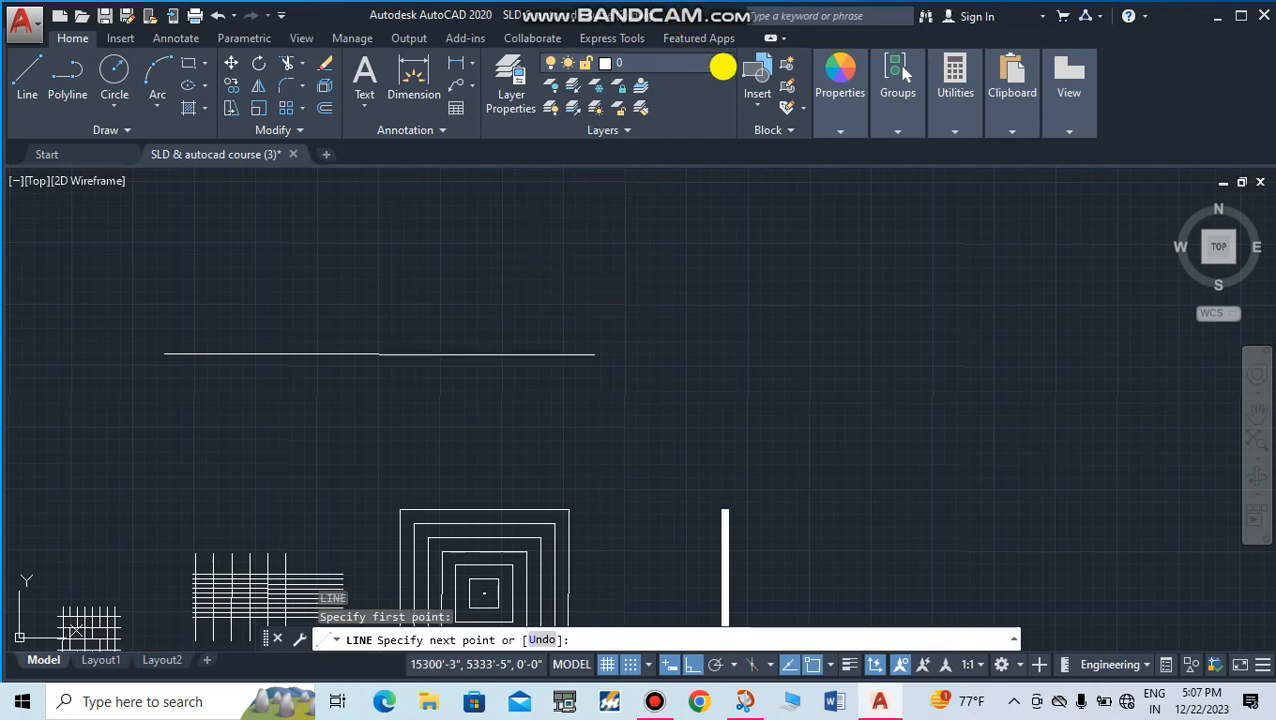
click(722, 63)
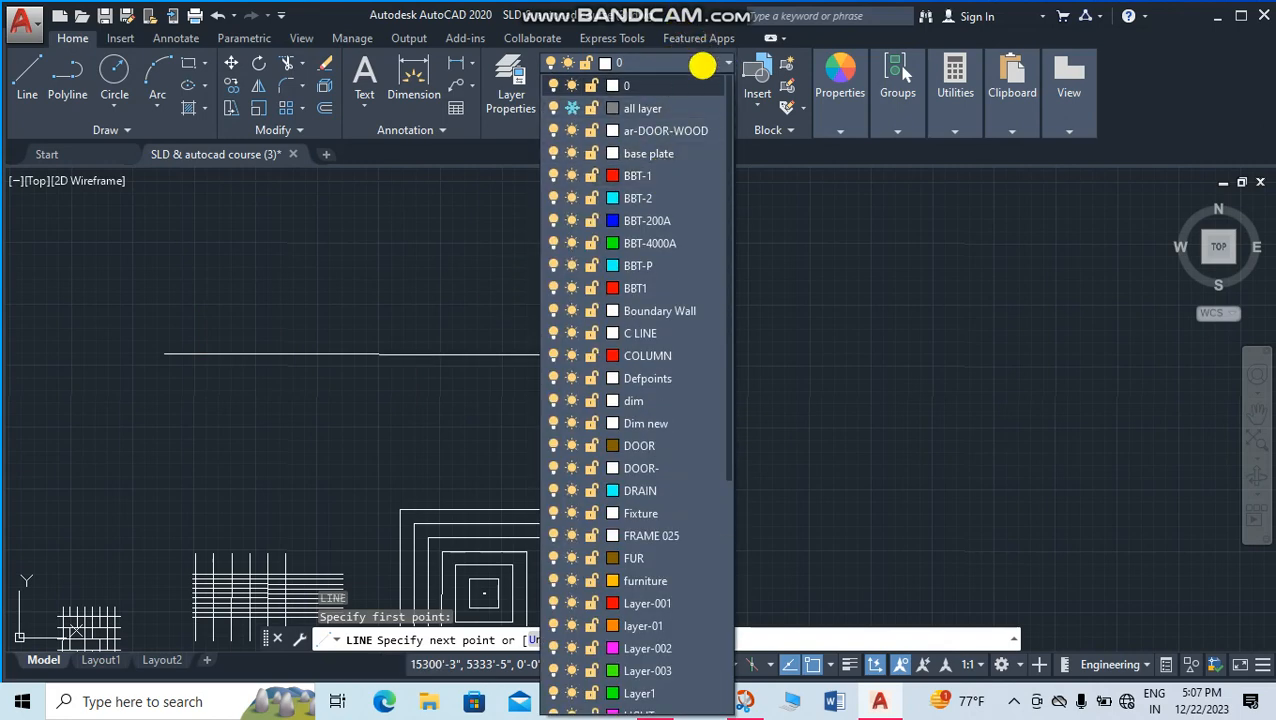
click(703, 63)
key(Escape)
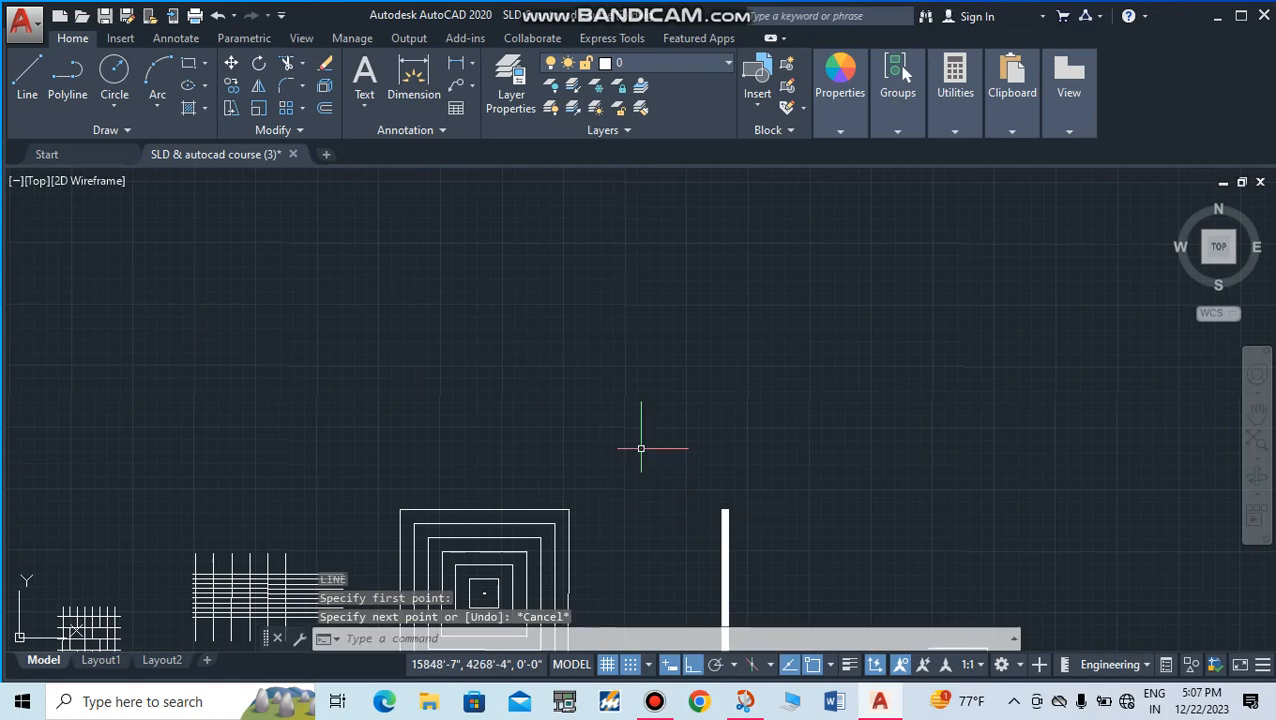
Step: Set the current object colour to Magenta for new objects
scroll(512, 345, down, 2)
scroll(427, 276, down, 2)
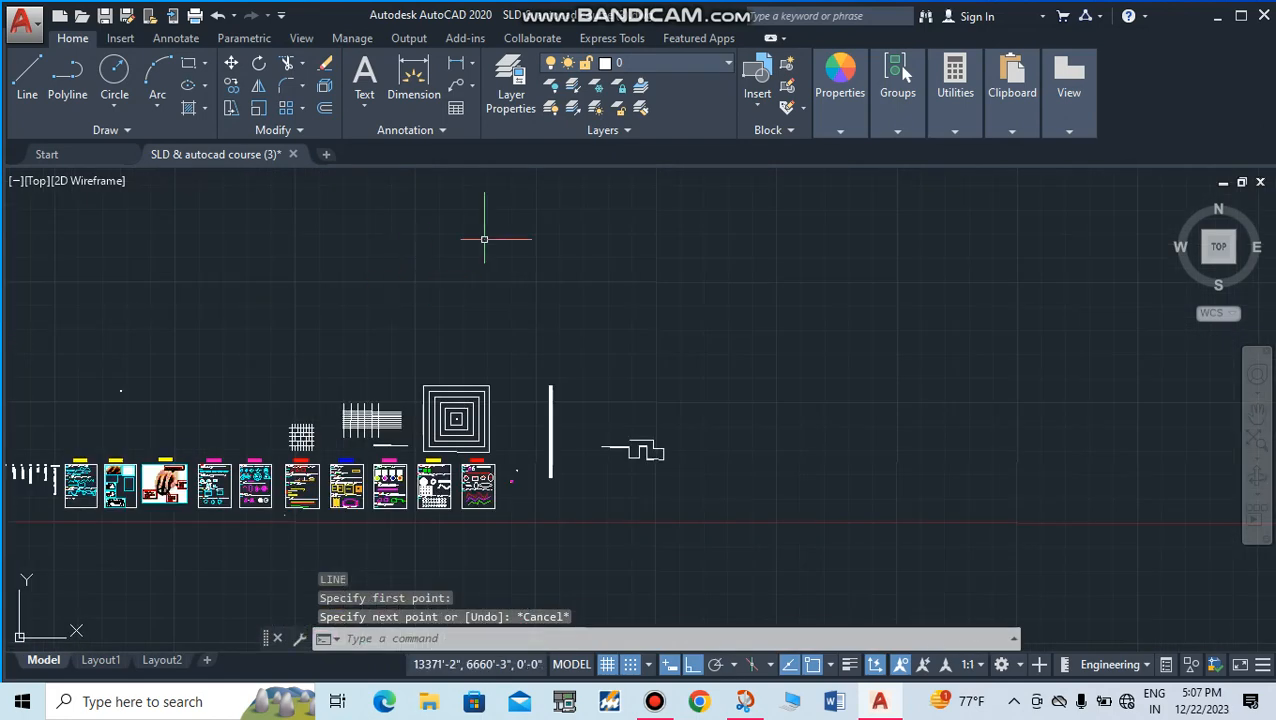
click(842, 100)
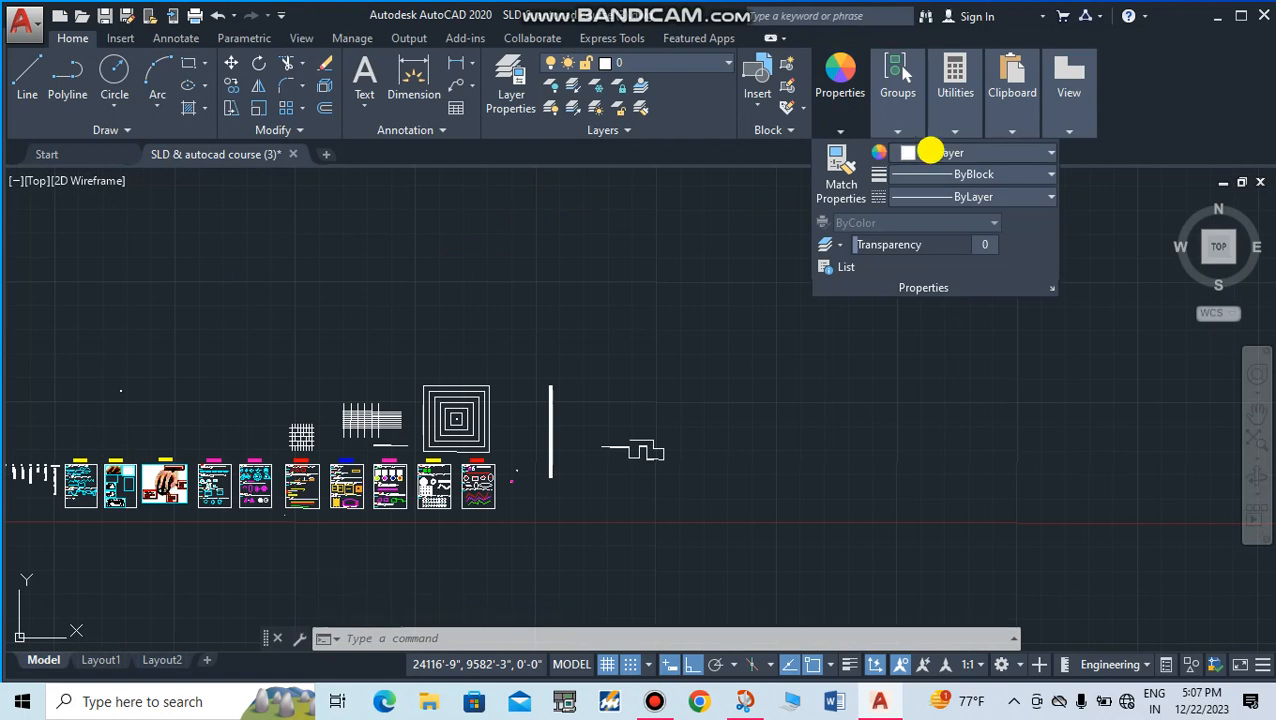
click(928, 152)
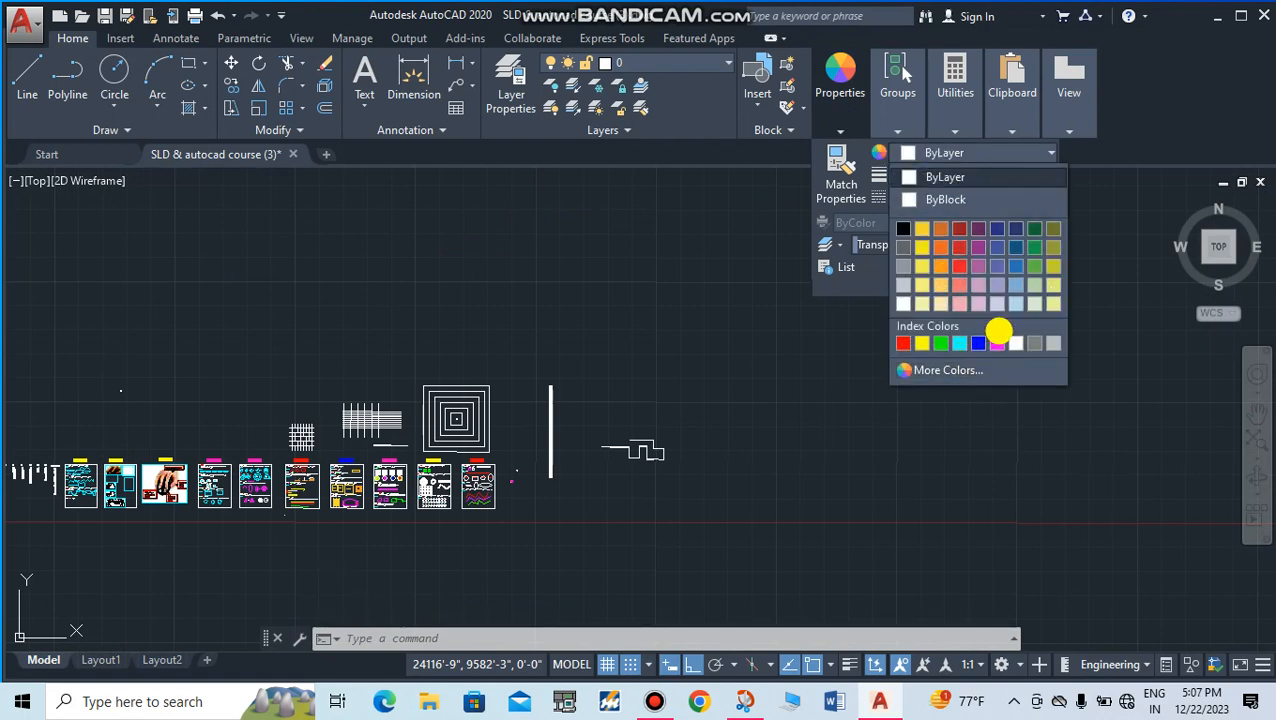
click(997, 342)
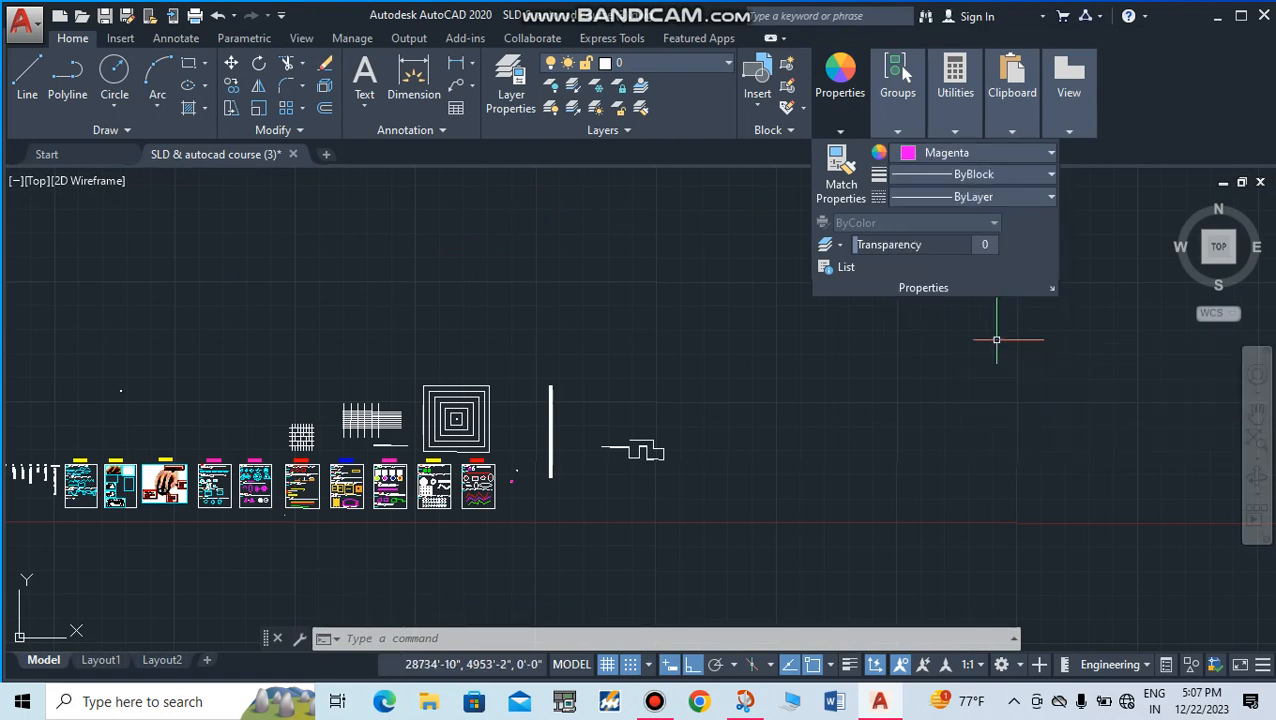
Step: Draw a long horizontal magenta line in the empty area above the nested squares
click(282, 299)
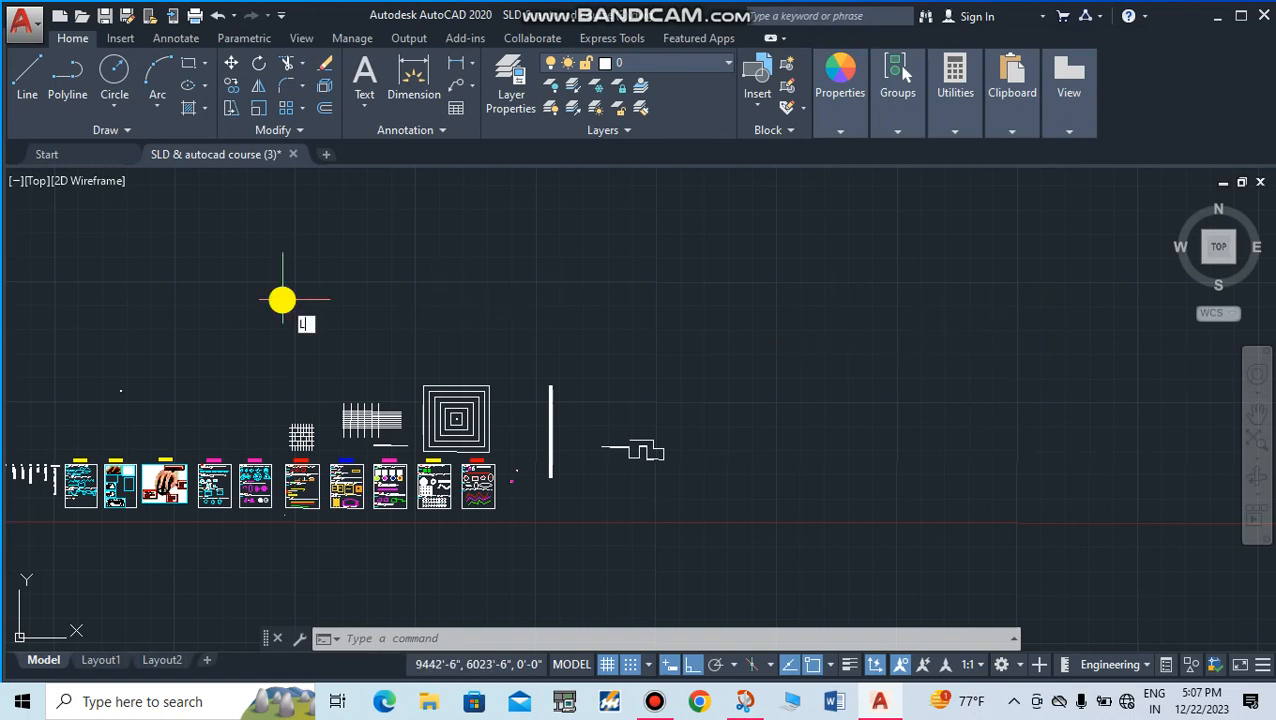
text(l)
key(Return)
click(222, 298)
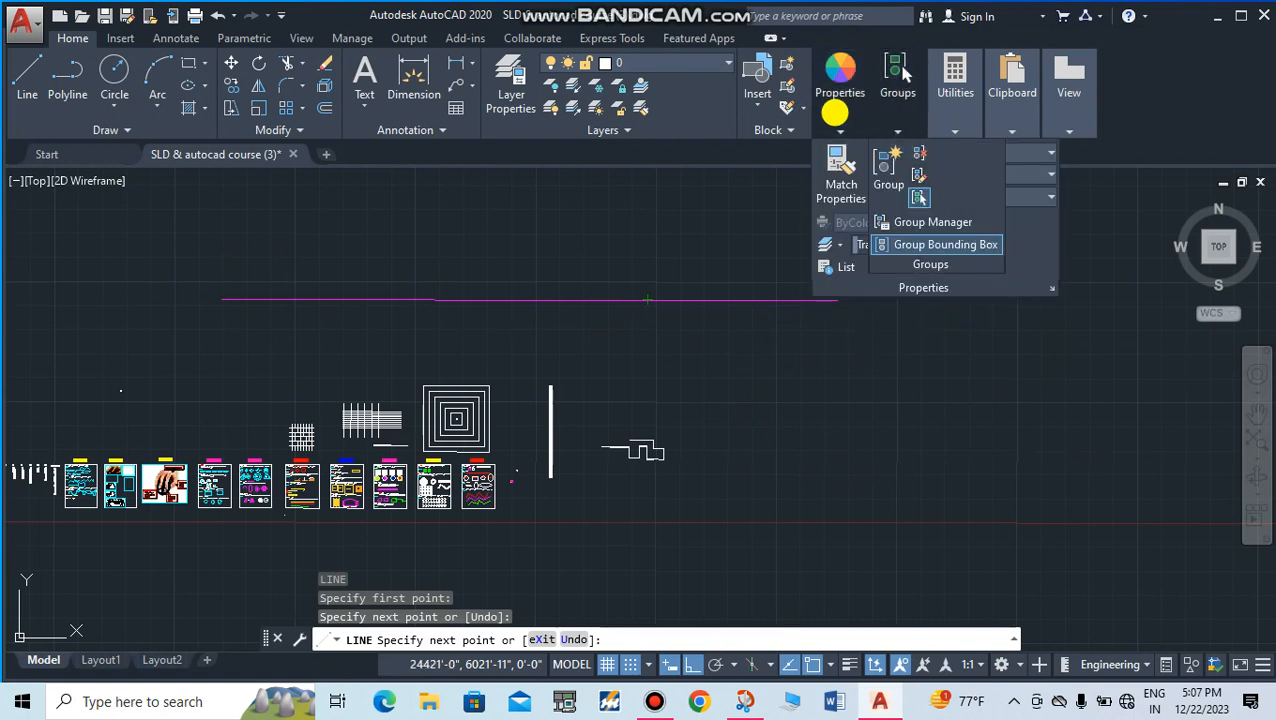
Step: Set the current object colour to Yellow and end the running Line command
mouse_move(832, 106)
click(985, 151)
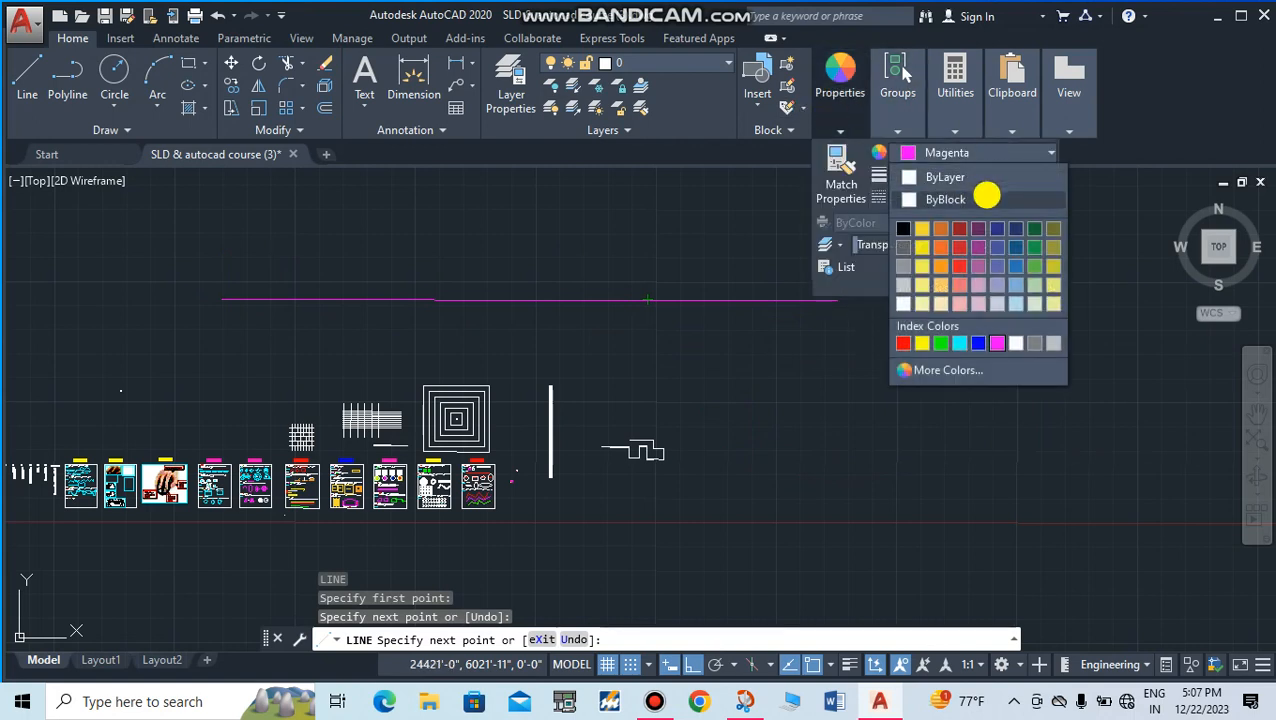
click(922, 343)
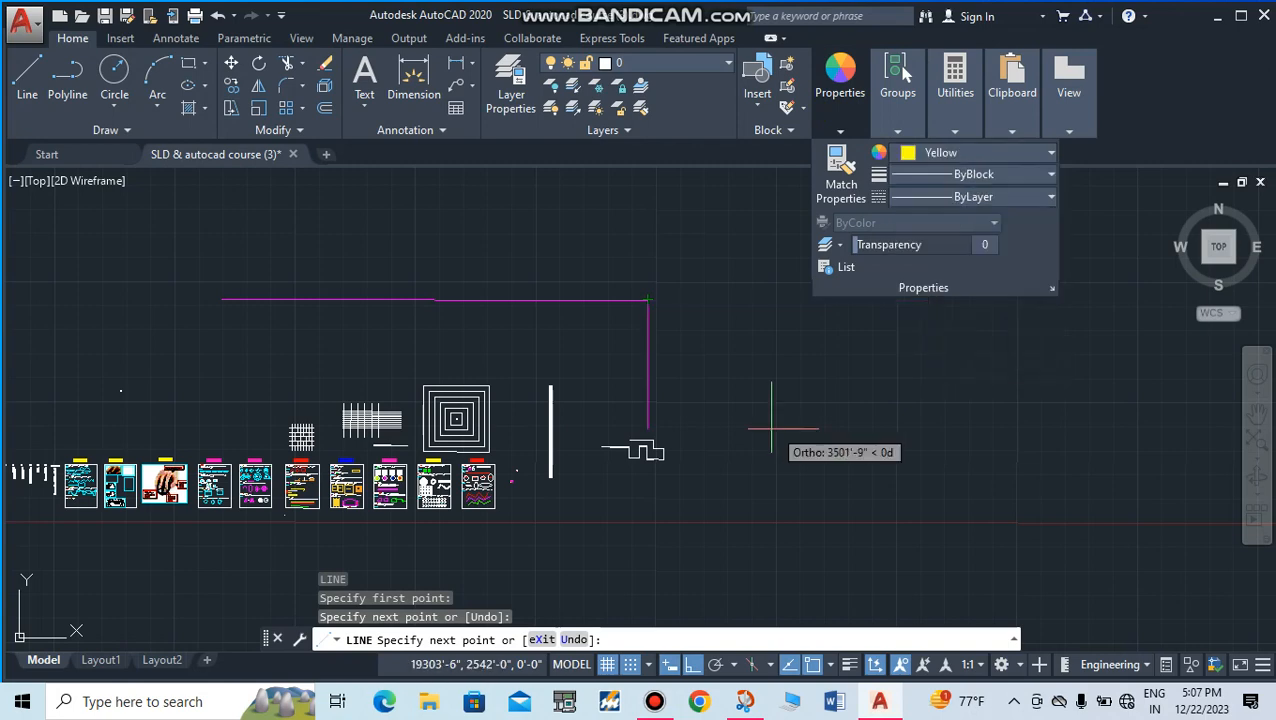
key(Return)
Step: Draw a horizontal yellow line that continues from the magenta line's right end
right_click(772, 362)
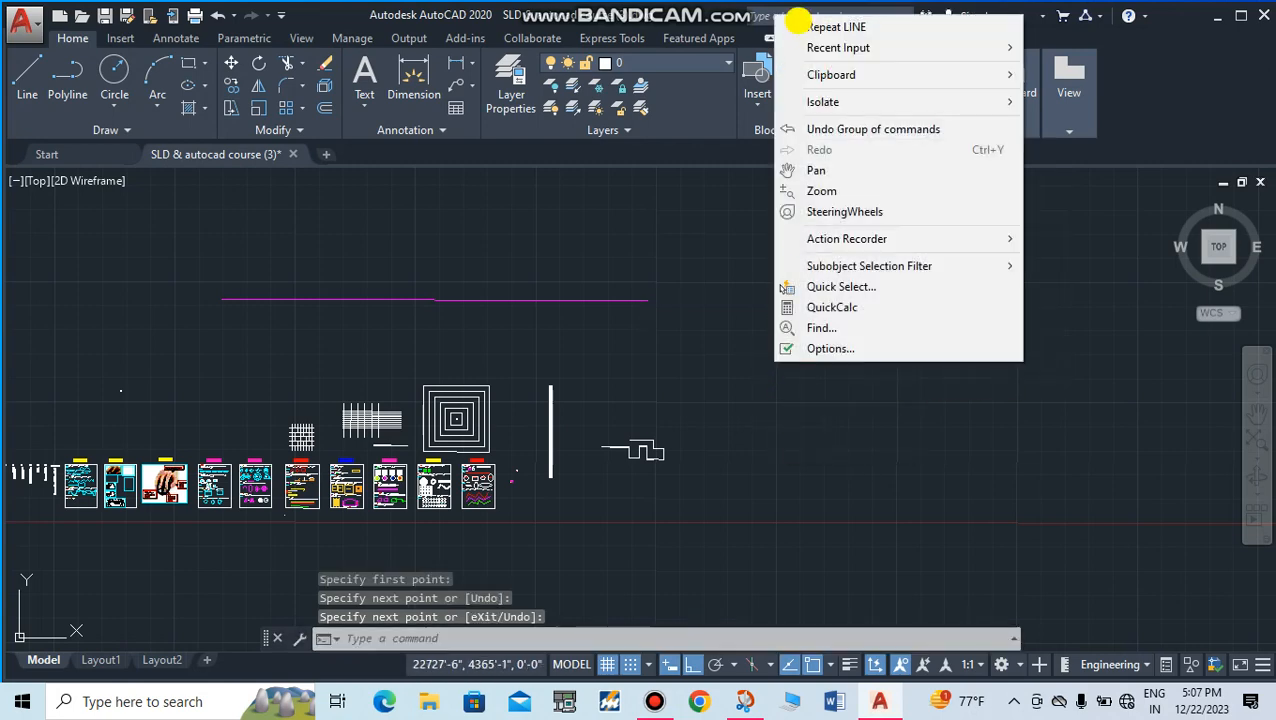
click(900, 25)
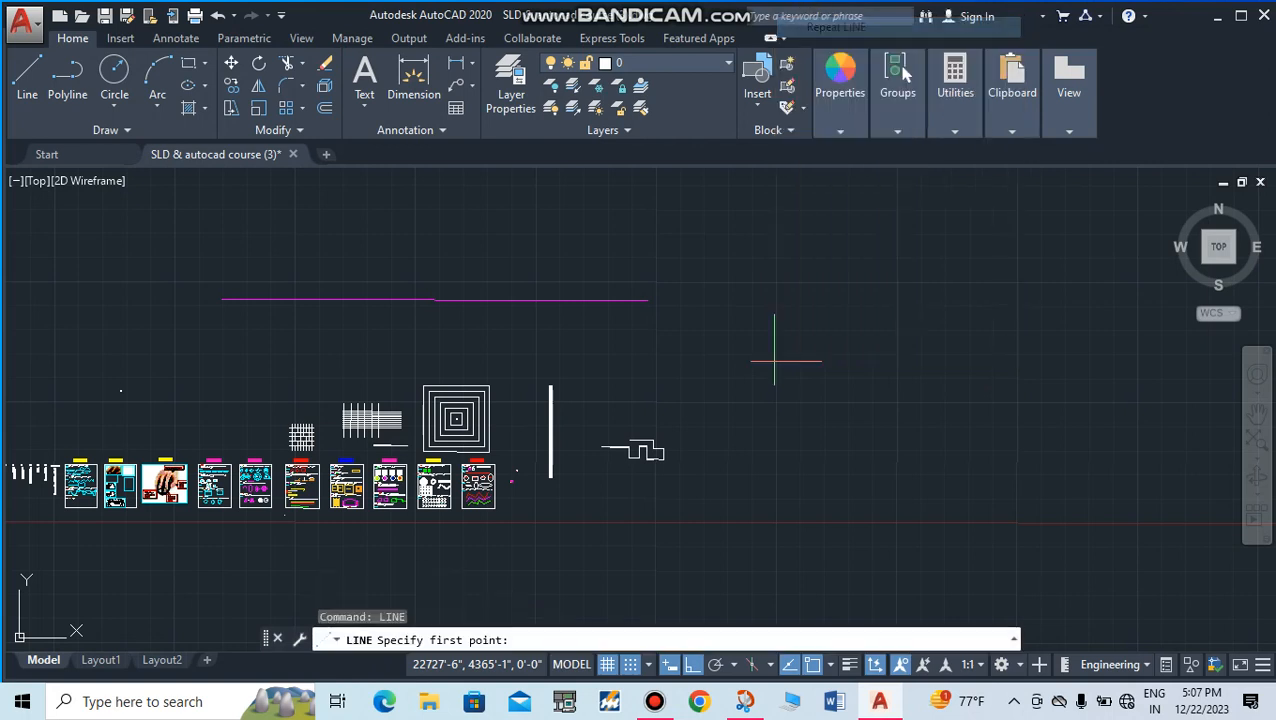
click(649, 299)
click(963, 299)
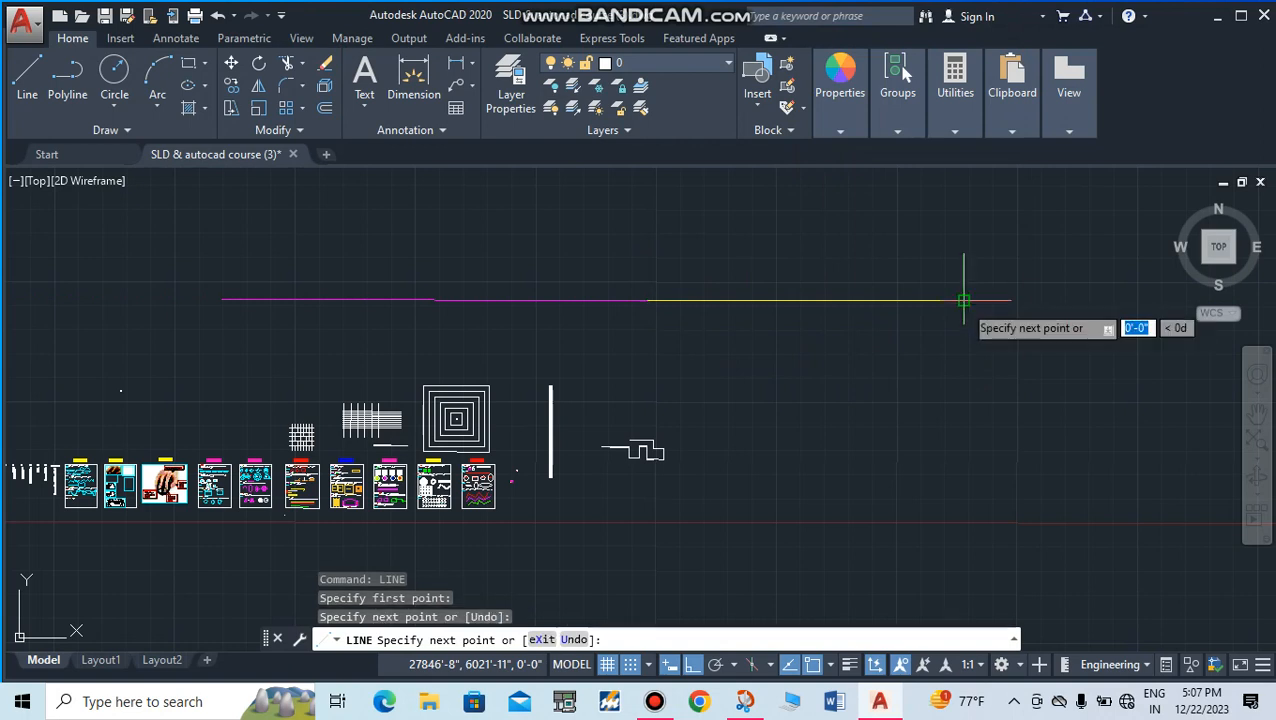
key(Escape)
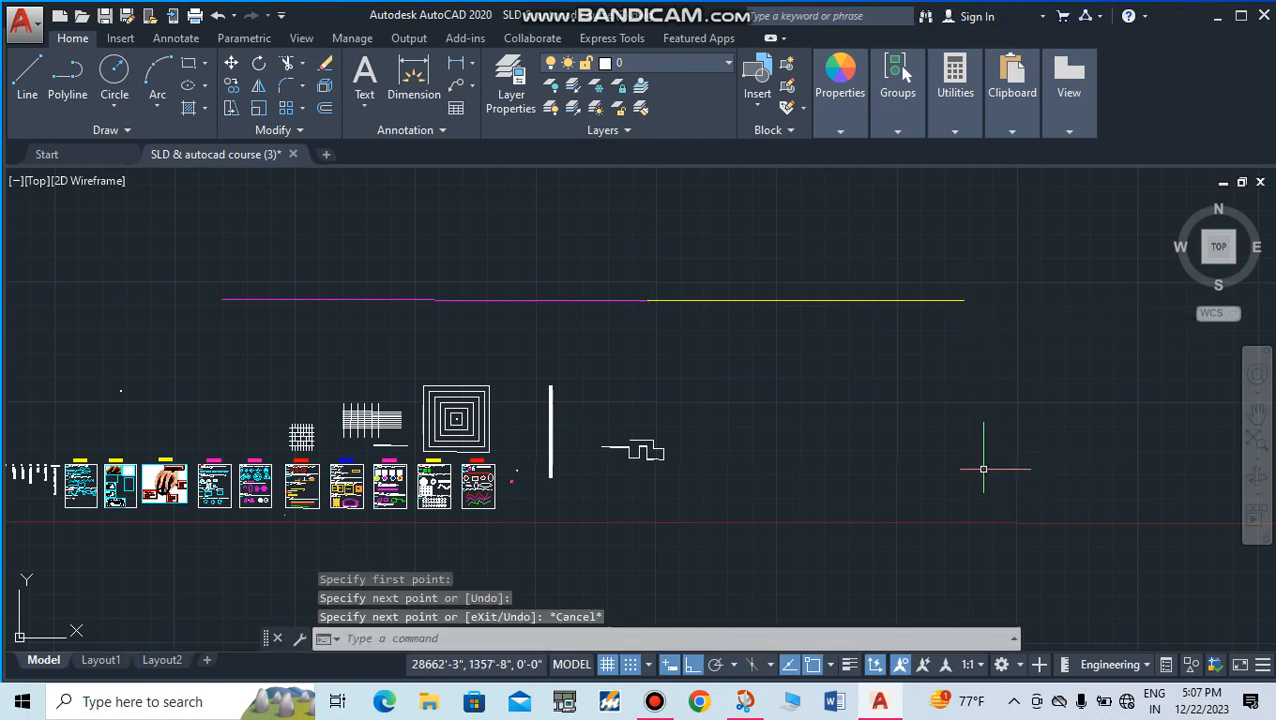
scroll(665, 331, up, 4)
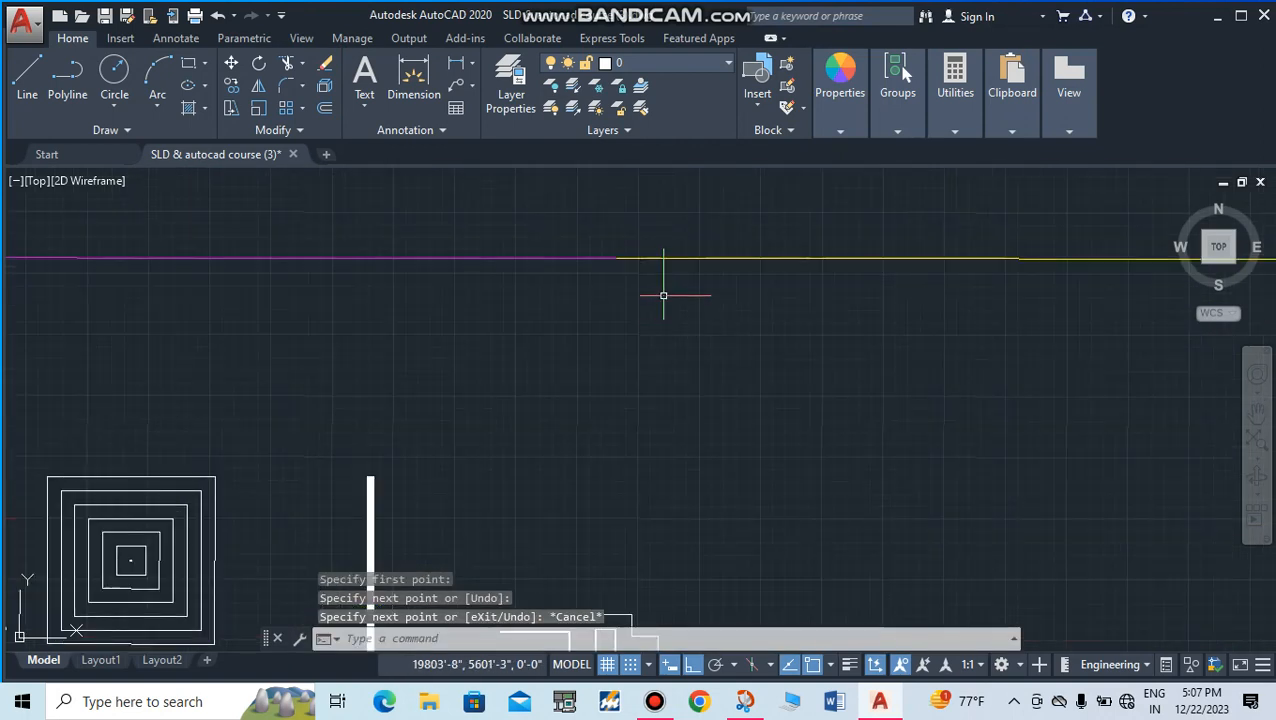
click(849, 94)
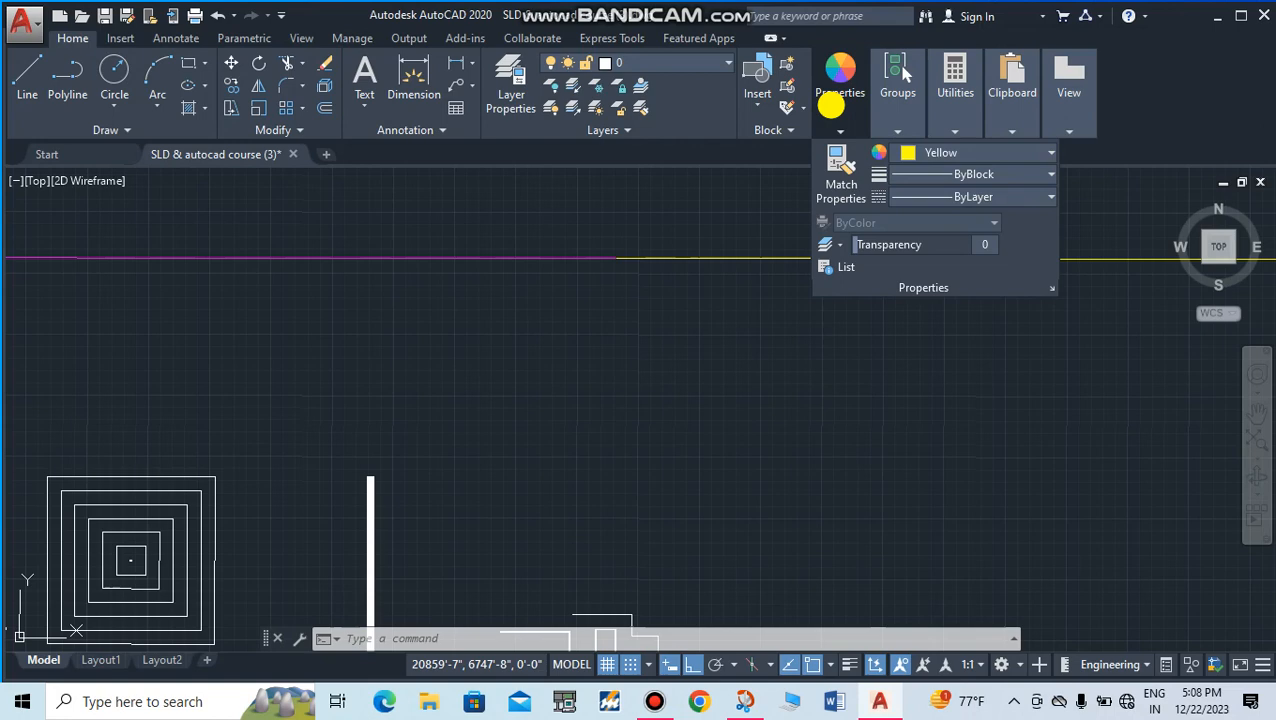
scroll(505, 435, down, 2)
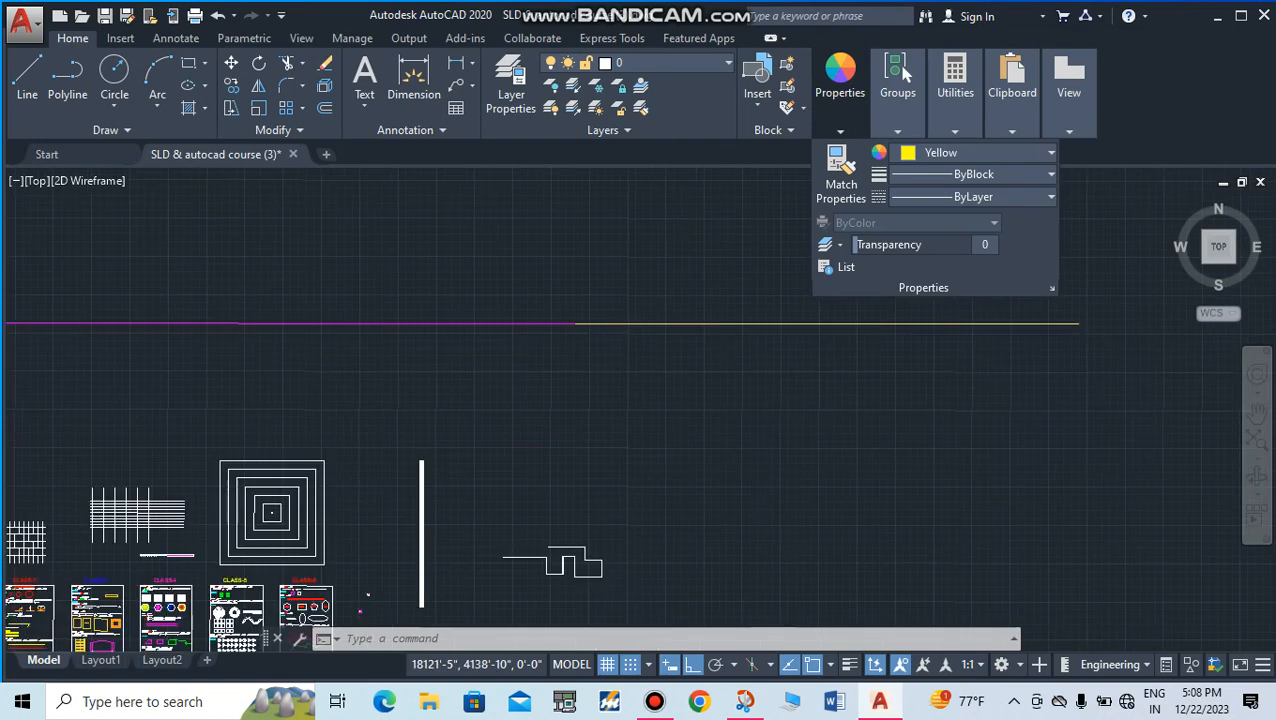
scroll(508, 433, down, 3)
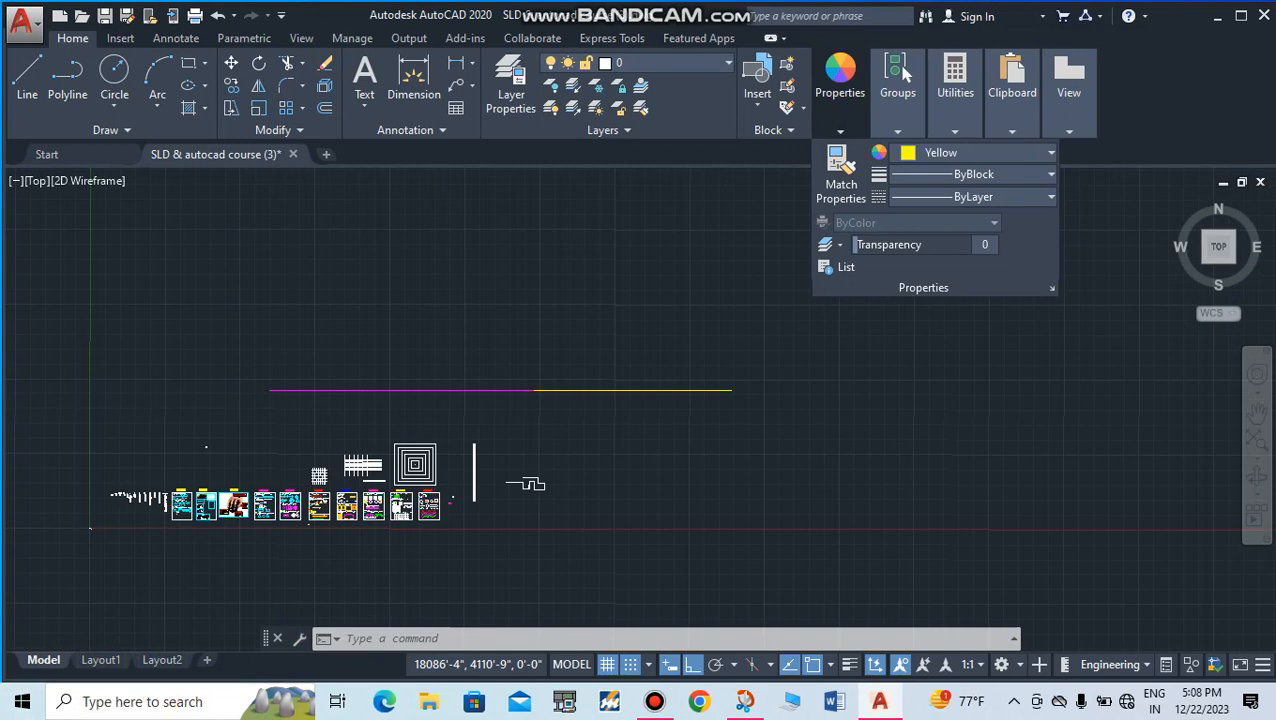
scroll(505, 430, down, 2)
key(Escape)
key(Escape)
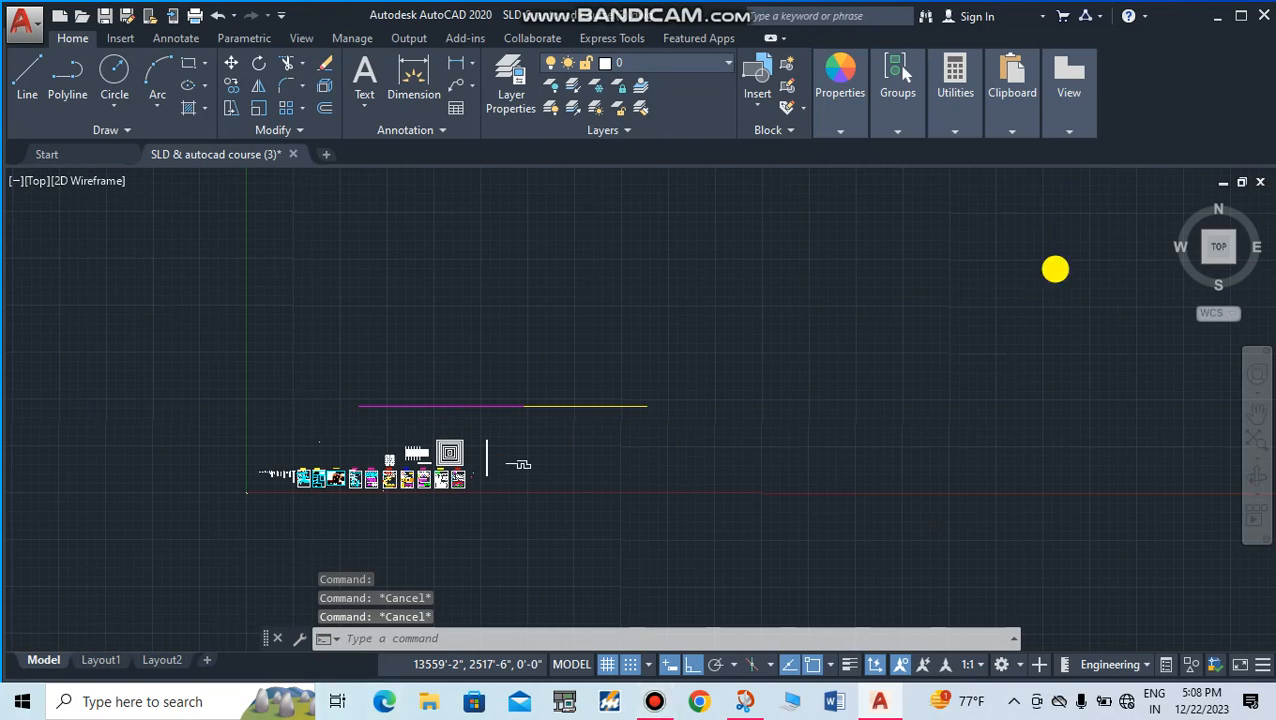
Step: Delete the star-pattern hatch from the first example square in the CLASS-4 notes, keeping its outline
scroll(444, 453, up, 4)
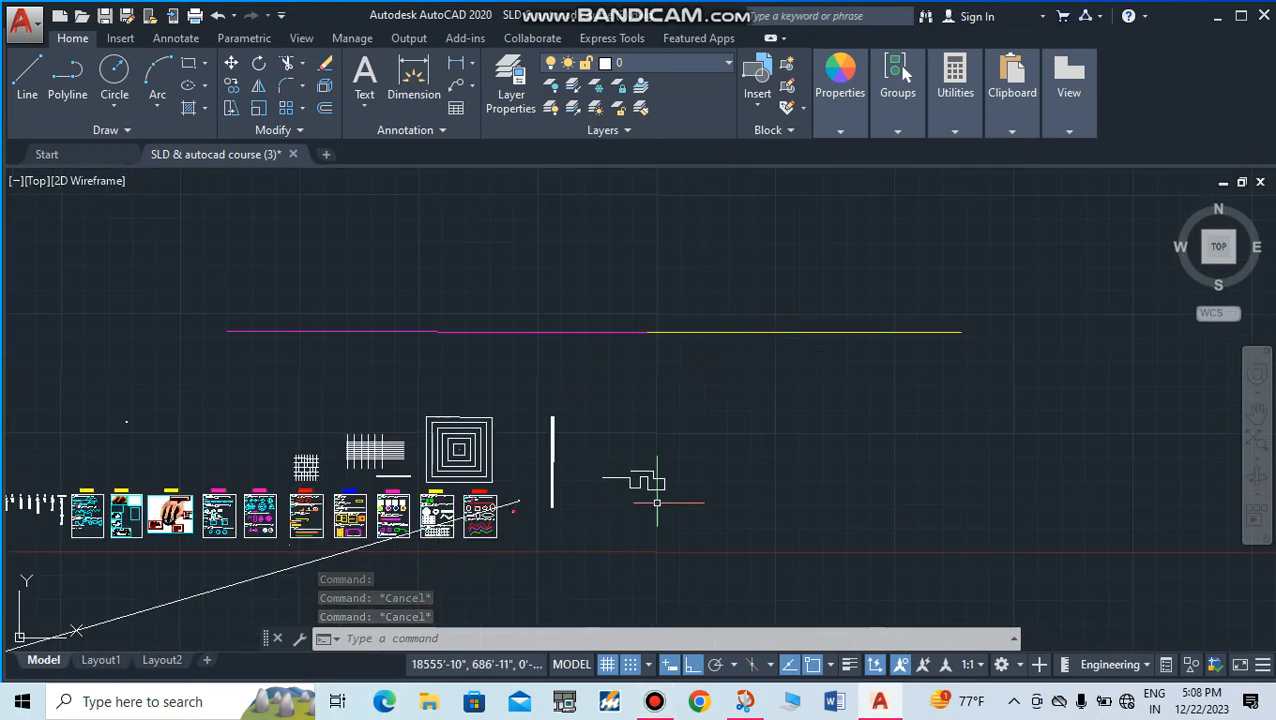
scroll(362, 524, up, 4)
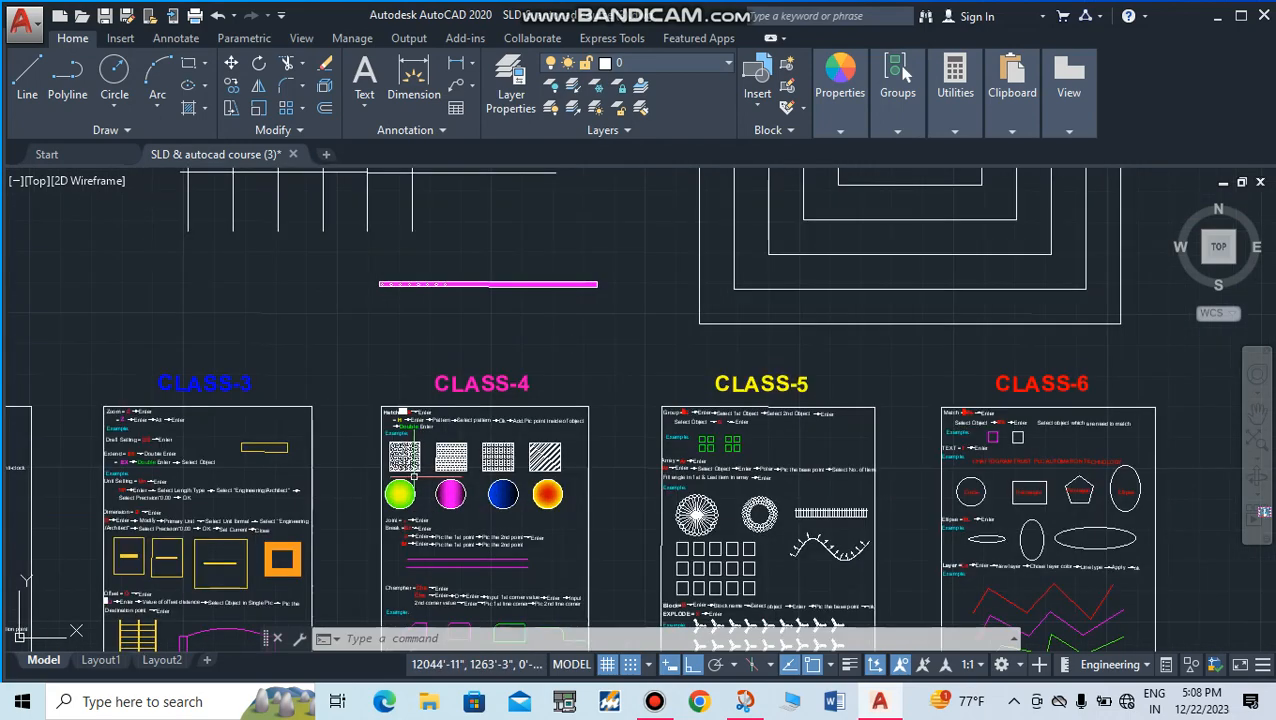
scroll(412, 468, up, 10)
scroll(370, 440, up, 2)
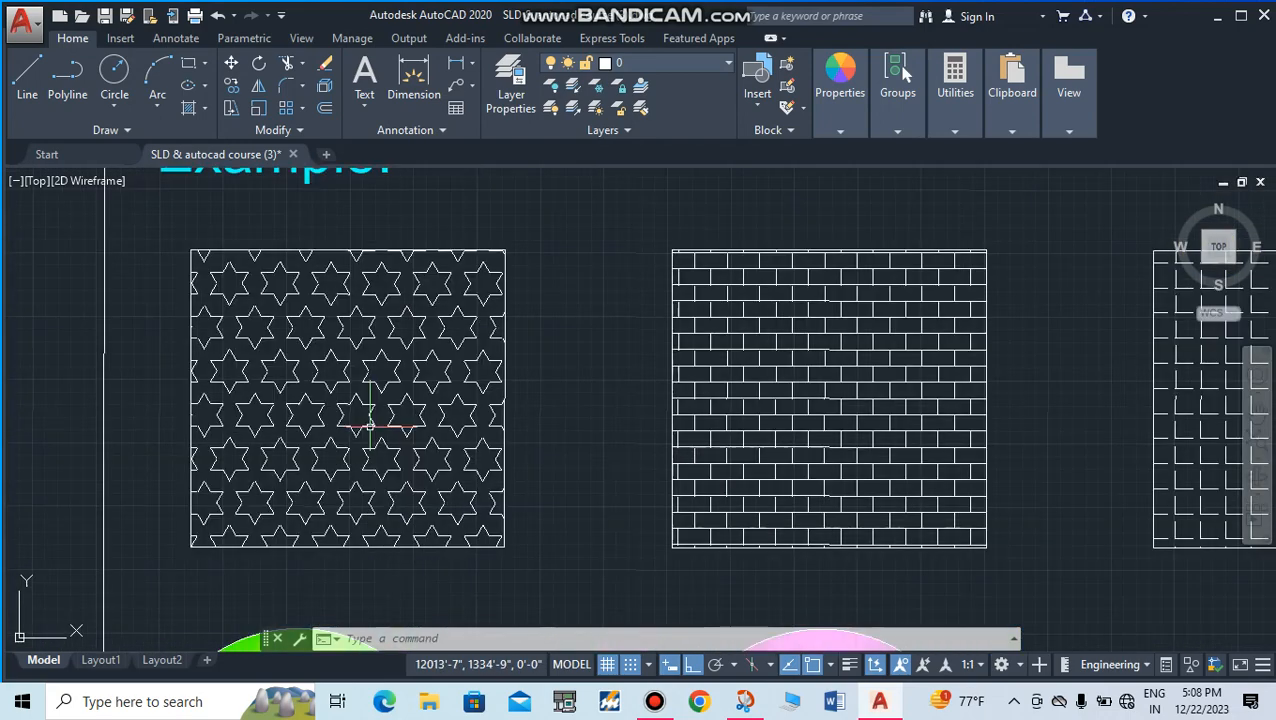
scroll(368, 430, down, 2)
scroll(303, 380, up, 4)
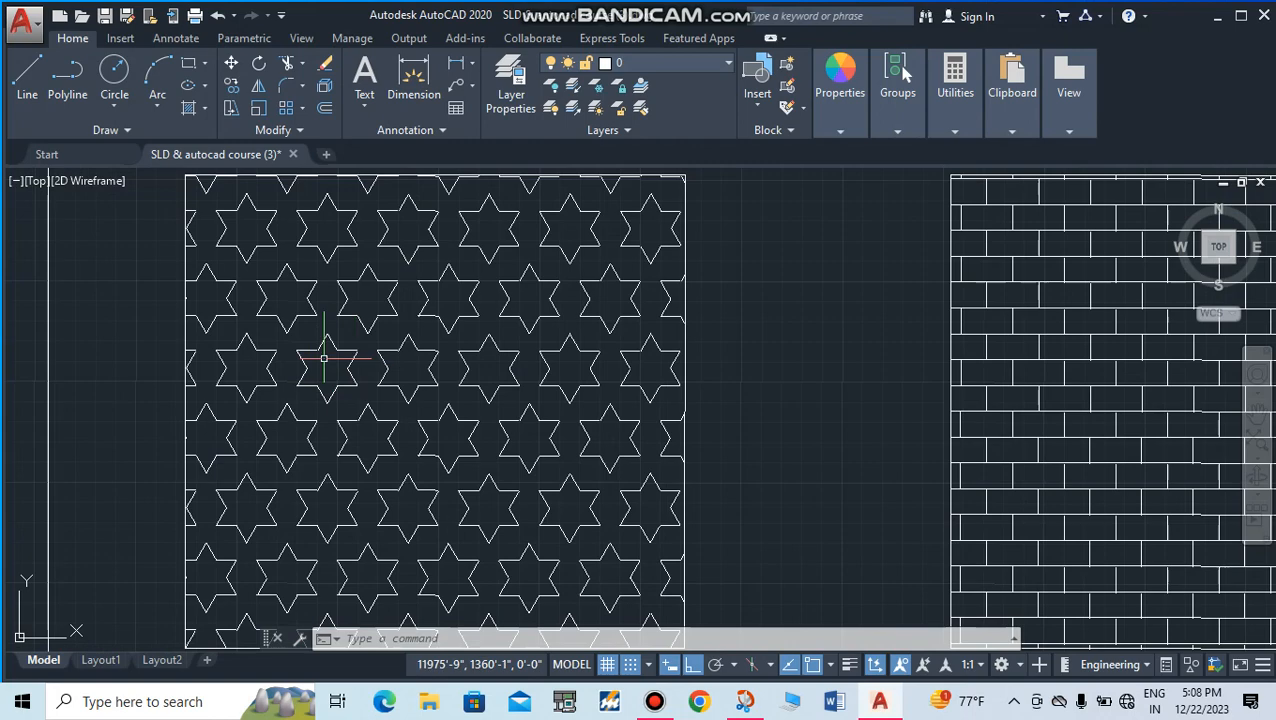
scroll(326, 358, up, 5)
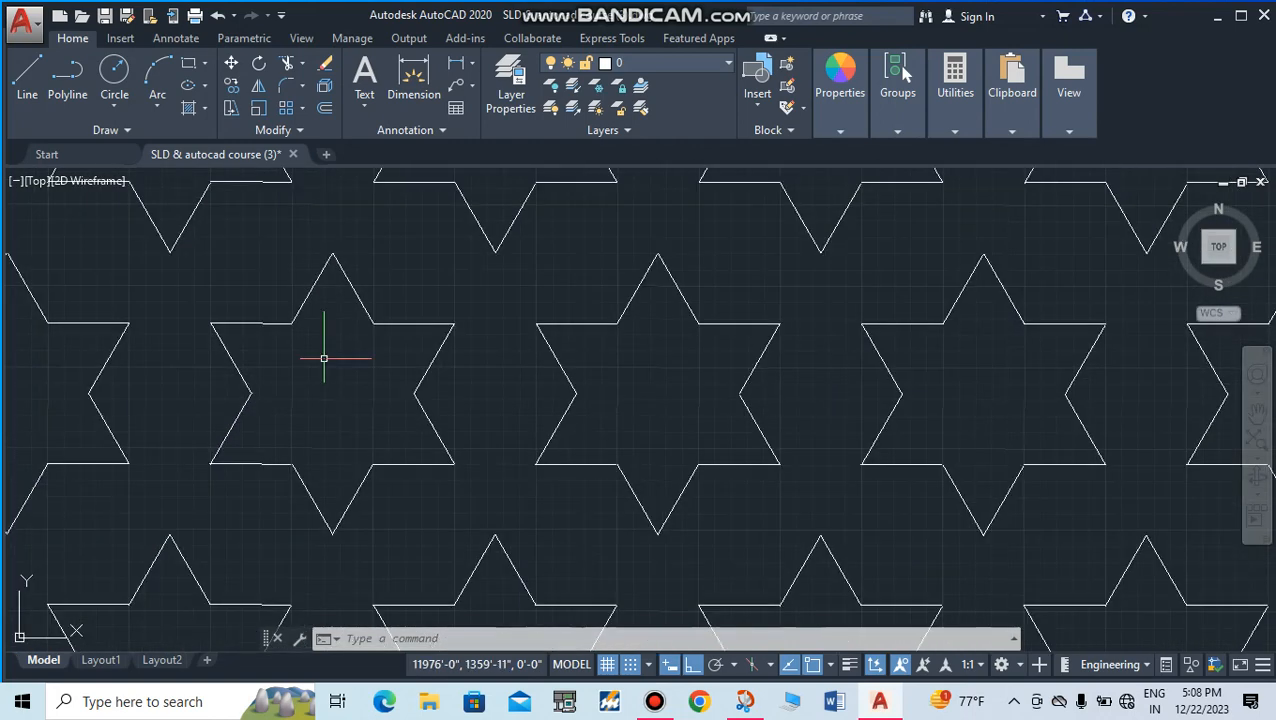
scroll(330, 358, down, 5)
click(370, 385)
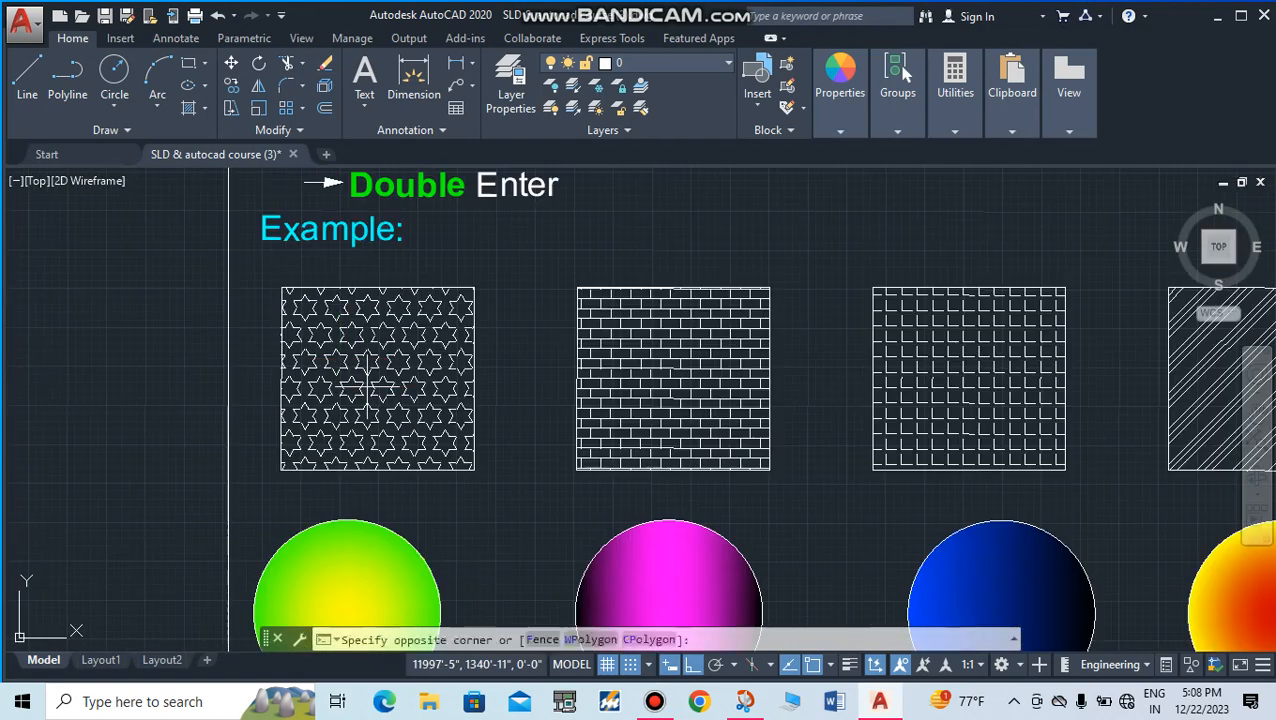
click(338, 392)
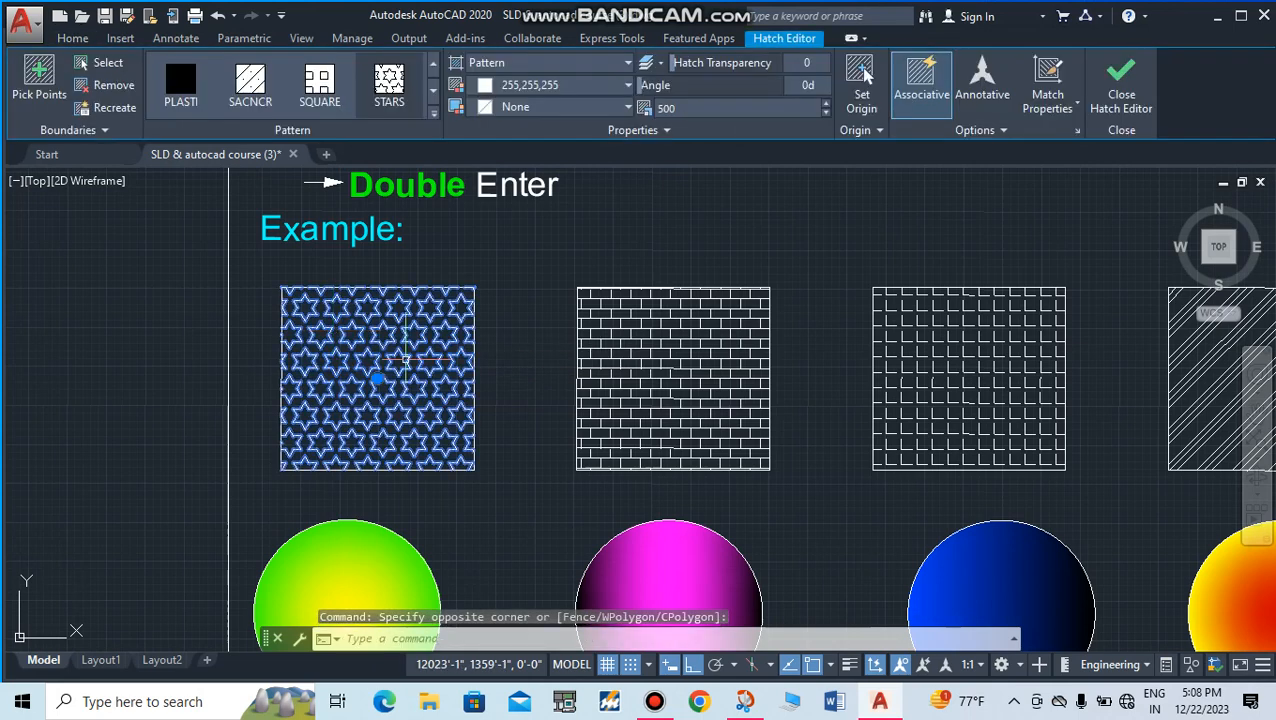
key(Delete)
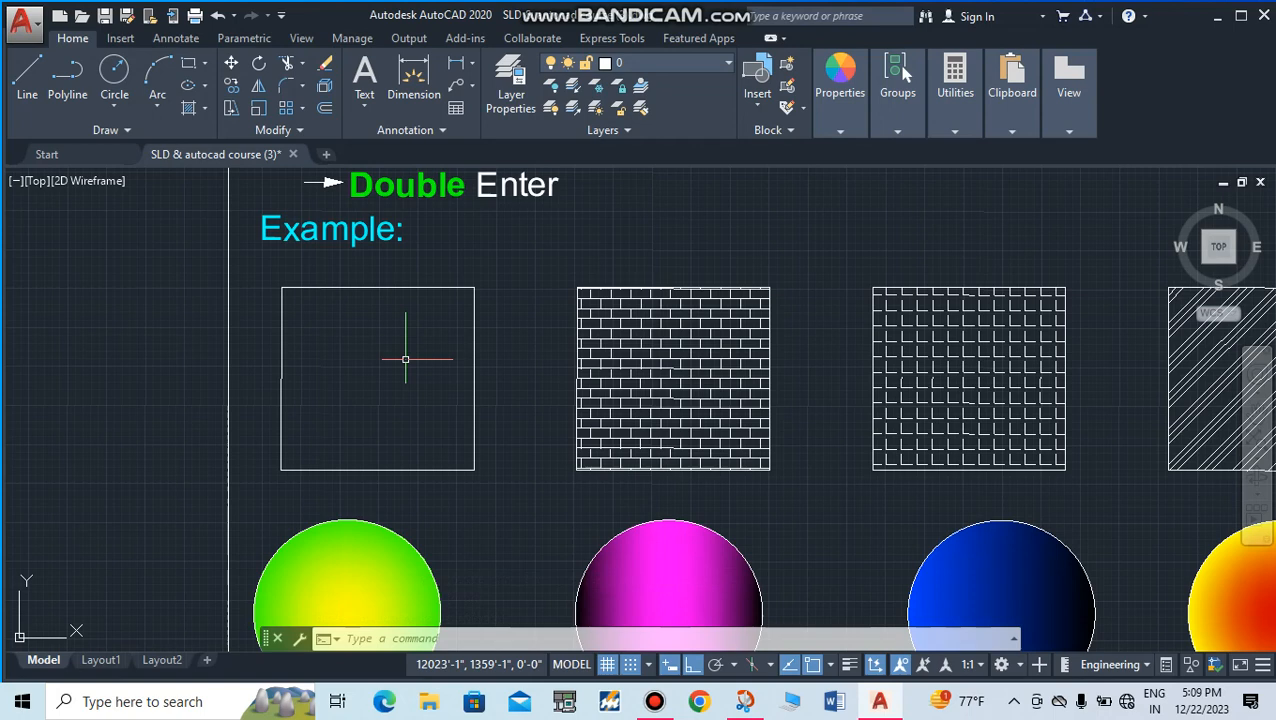
Step: Examine the brick, square-grid and diagonal-line hatch examples in the CLASS-4 notes
scroll(741, 579, up, 8)
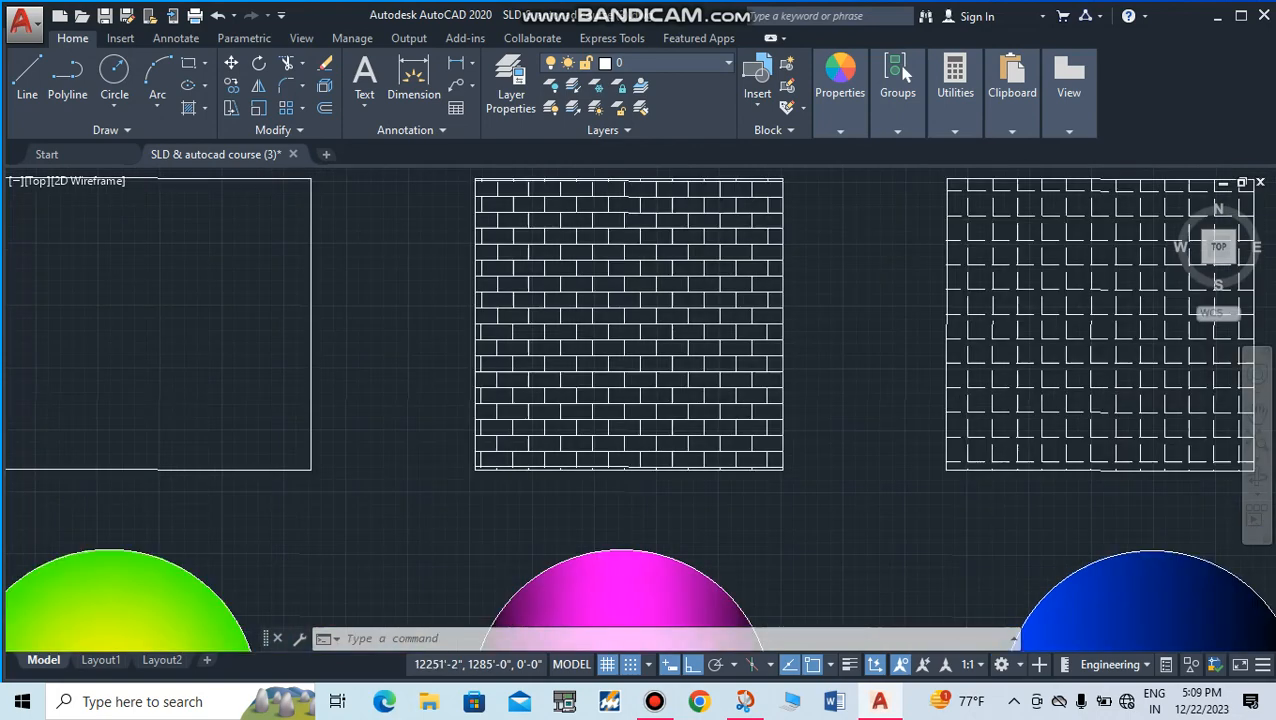
scroll(232, 394, down, 7)
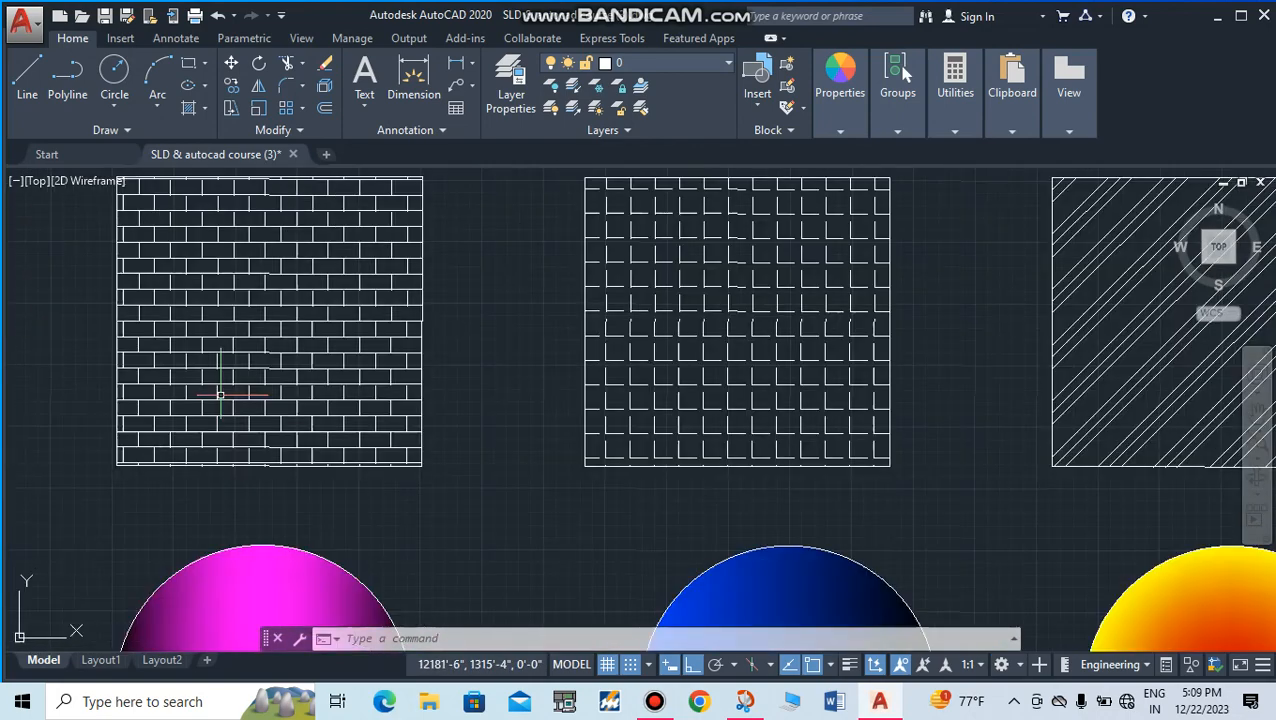
scroll(911, 319, up, 4)
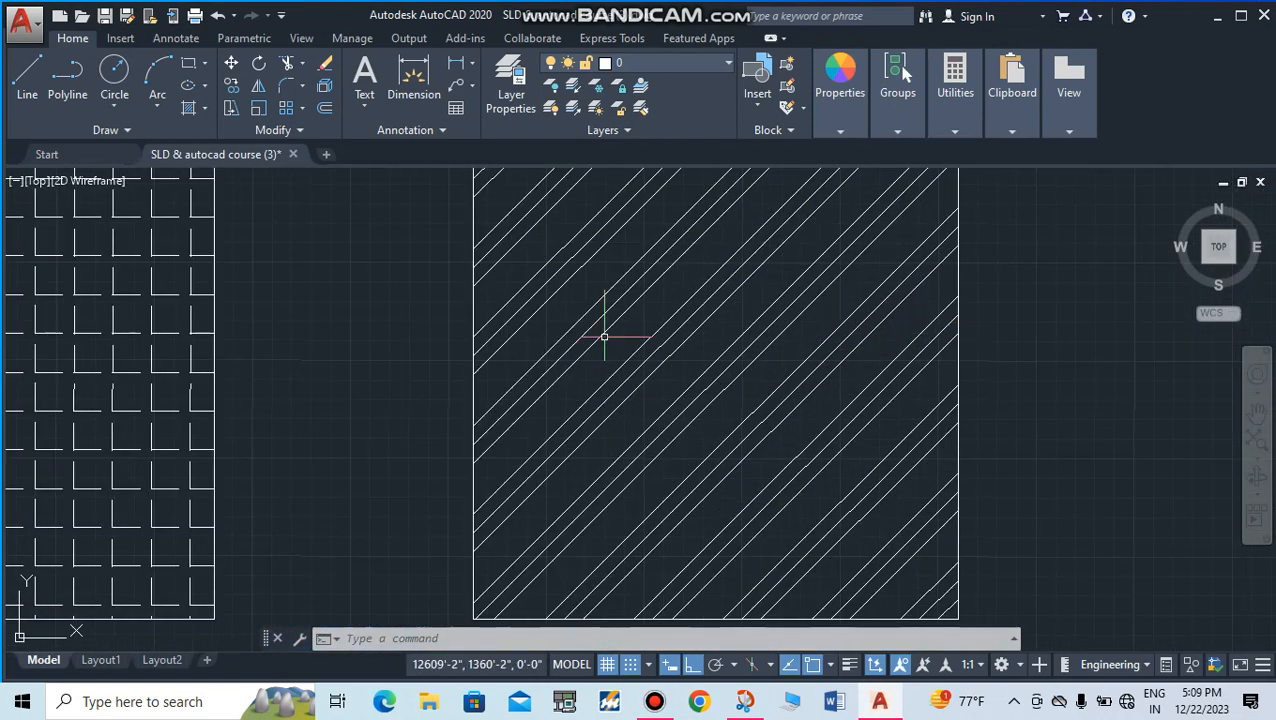
scroll(720, 340, down, 3)
scroll(850, 360, down, 2)
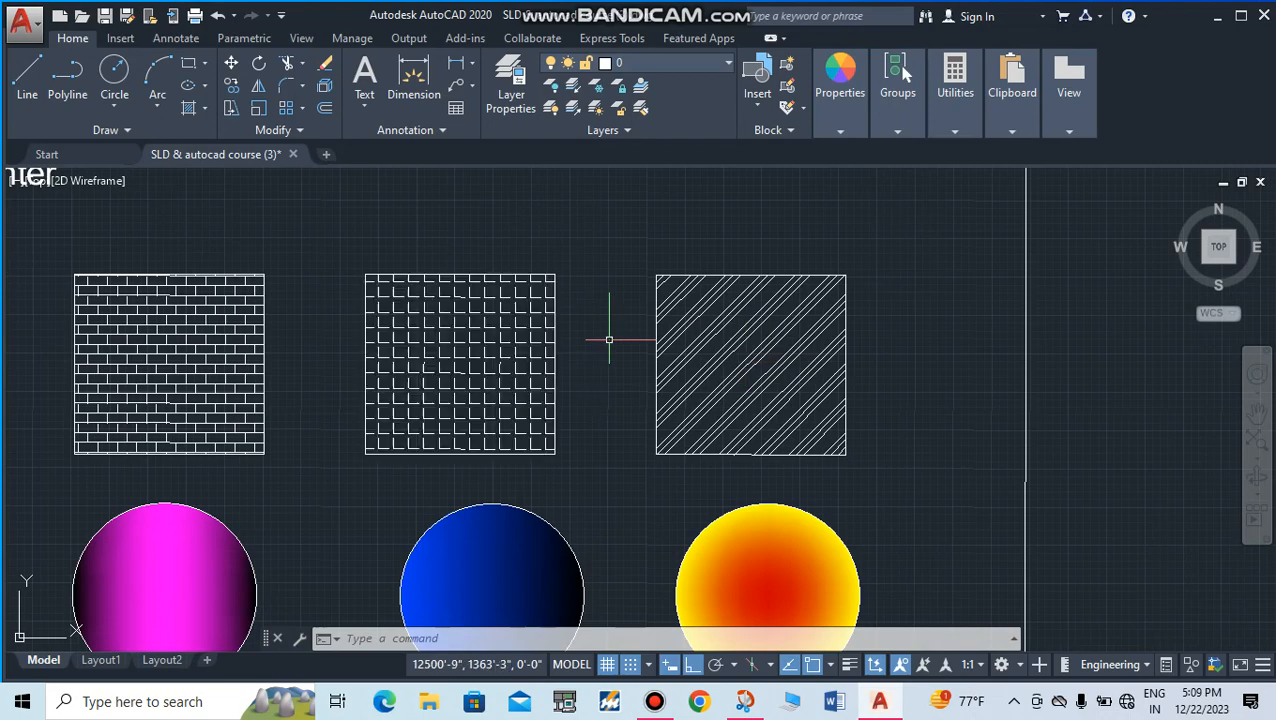
scroll(609, 340, down, 5)
scroll(381, 338, up, 3)
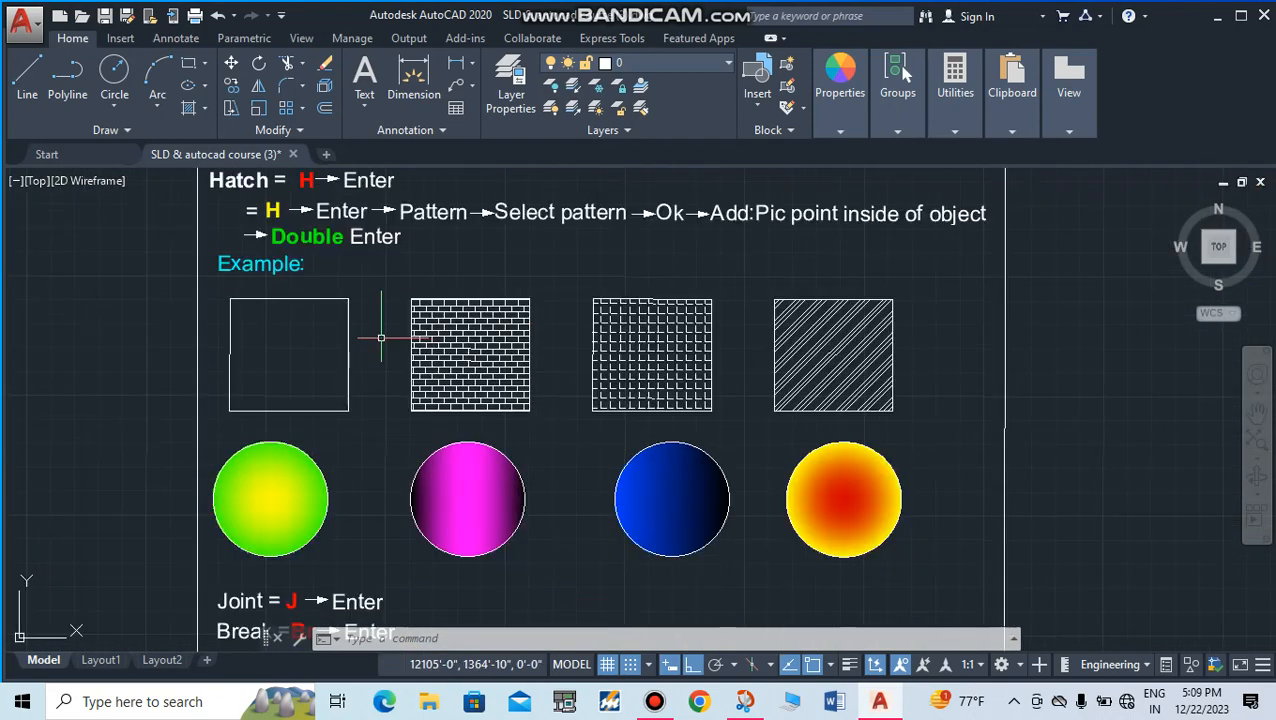
scroll(495, 328, up, 4)
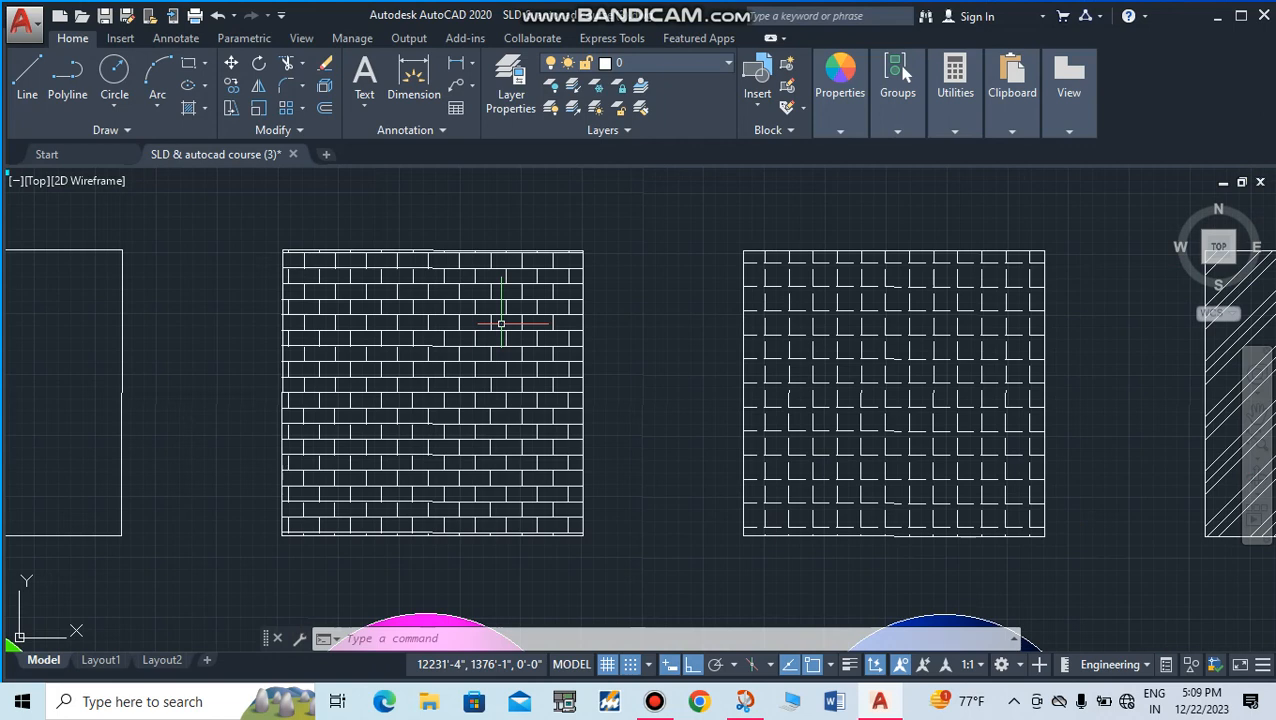
scroll(501, 323, down, 4)
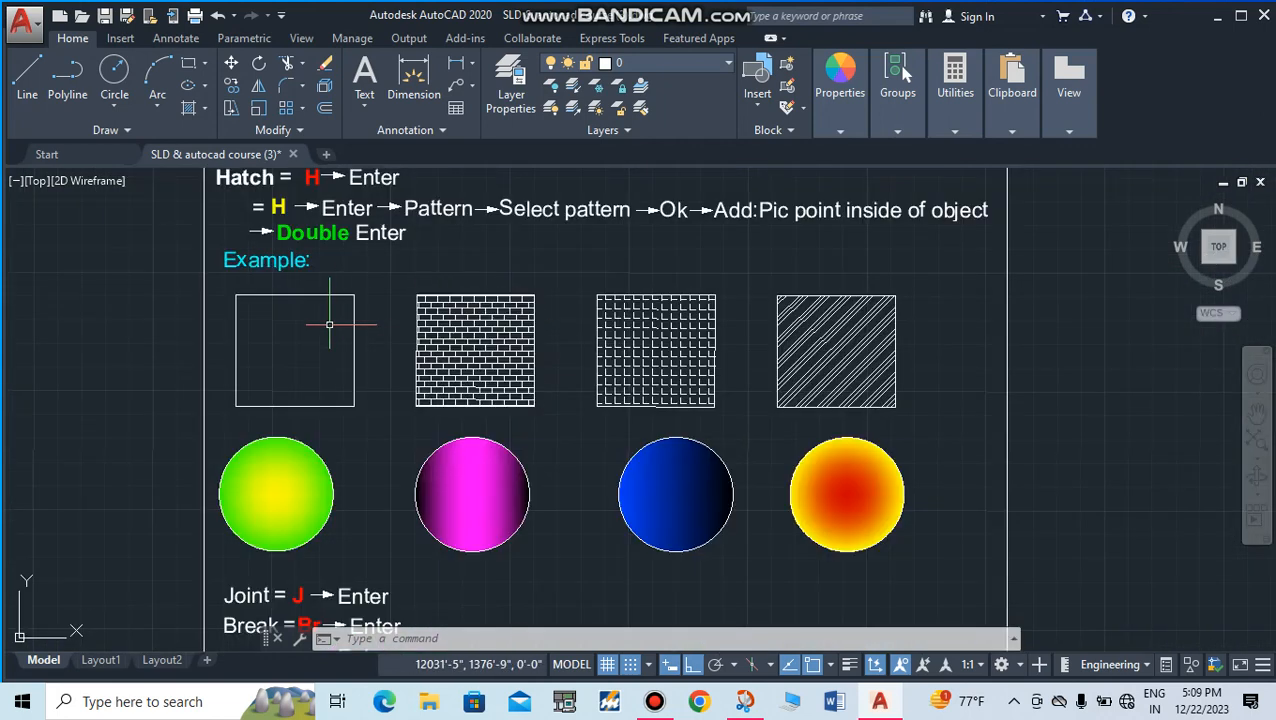
Step: Delete the brick, square-grid and diagonal-line hatches from the other three example squares, keeping their outlines
click(485, 333)
click(652, 342)
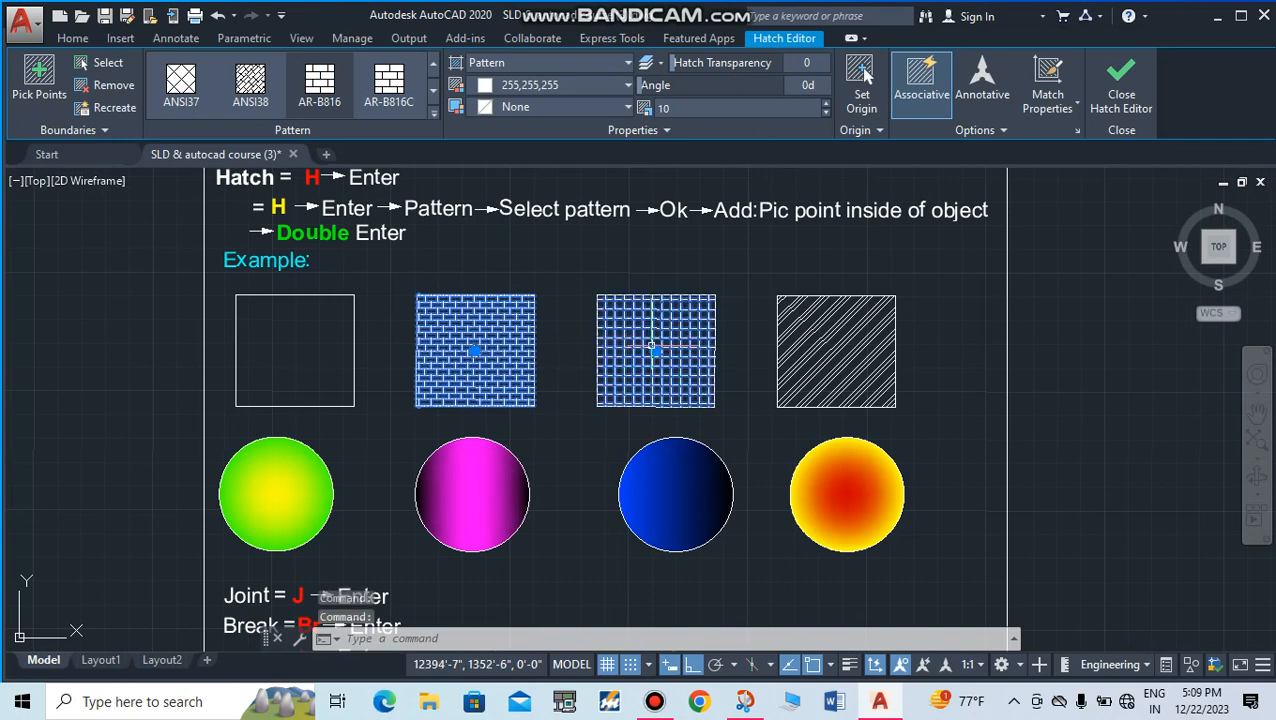
click(858, 342)
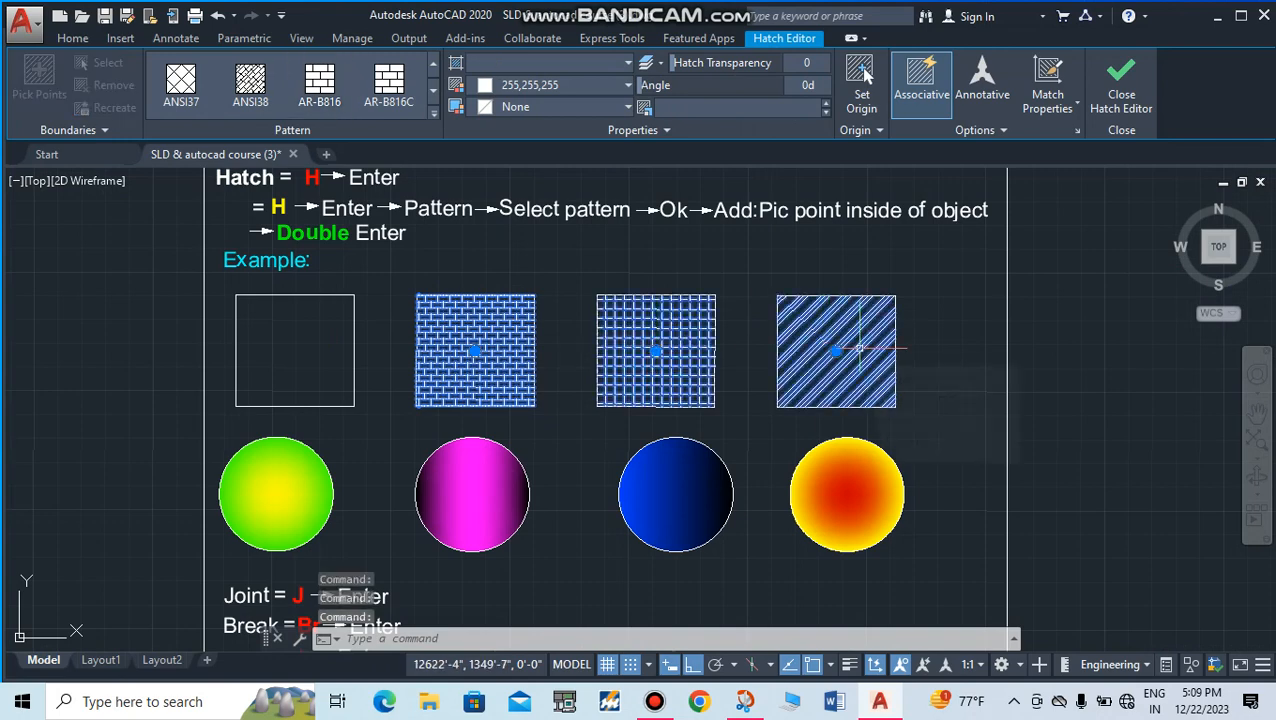
key(Delete)
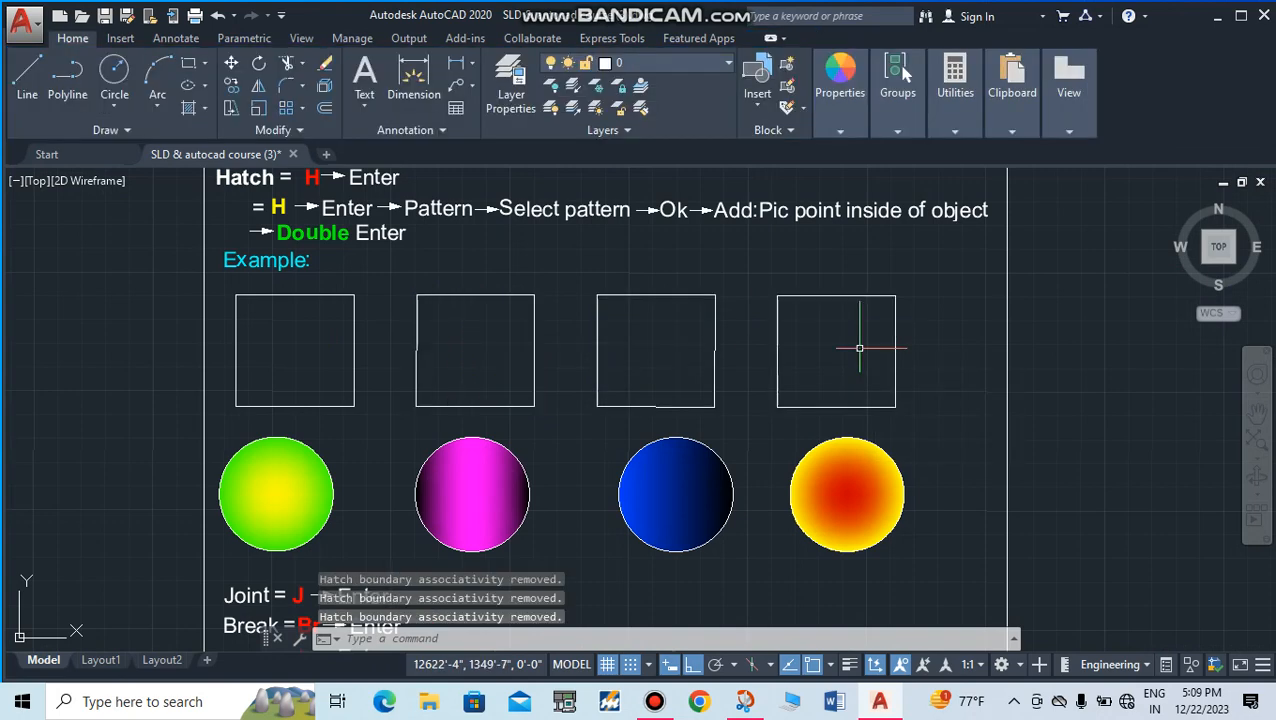
Step: Close the ribbon with the RIBBONCLOSE command
middle_drag(541, 262, 514, 319)
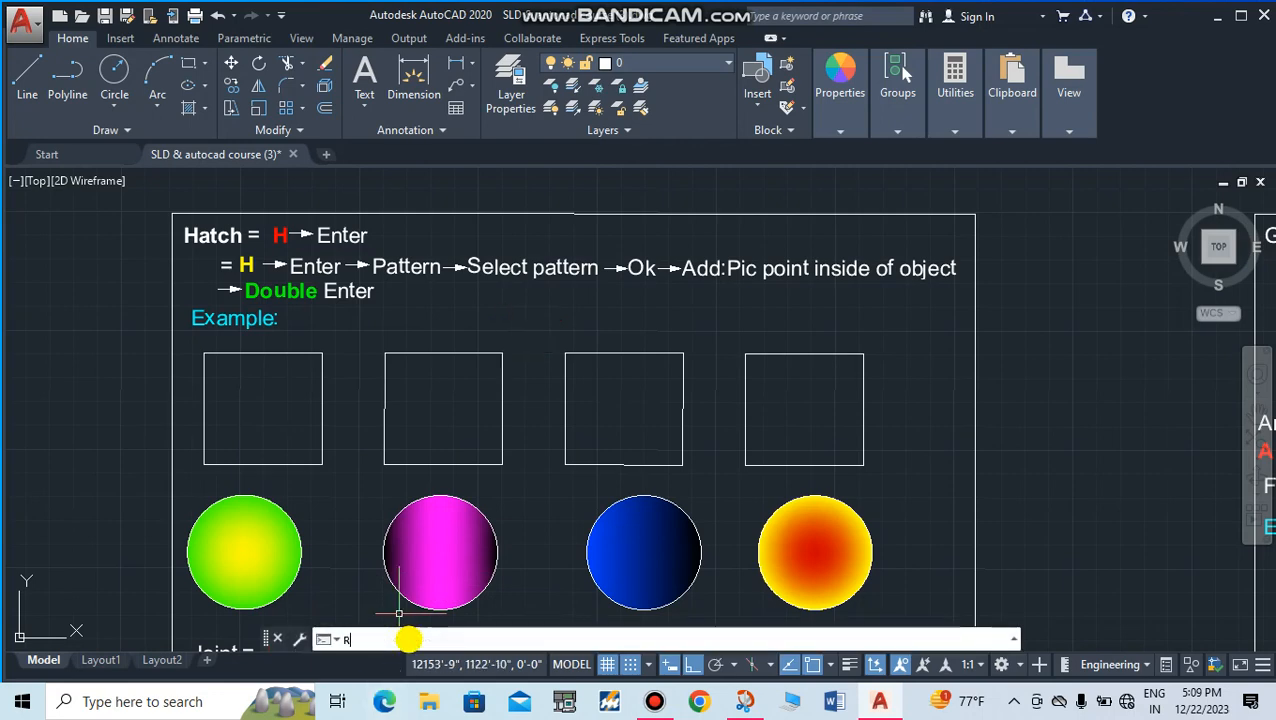
text(B)
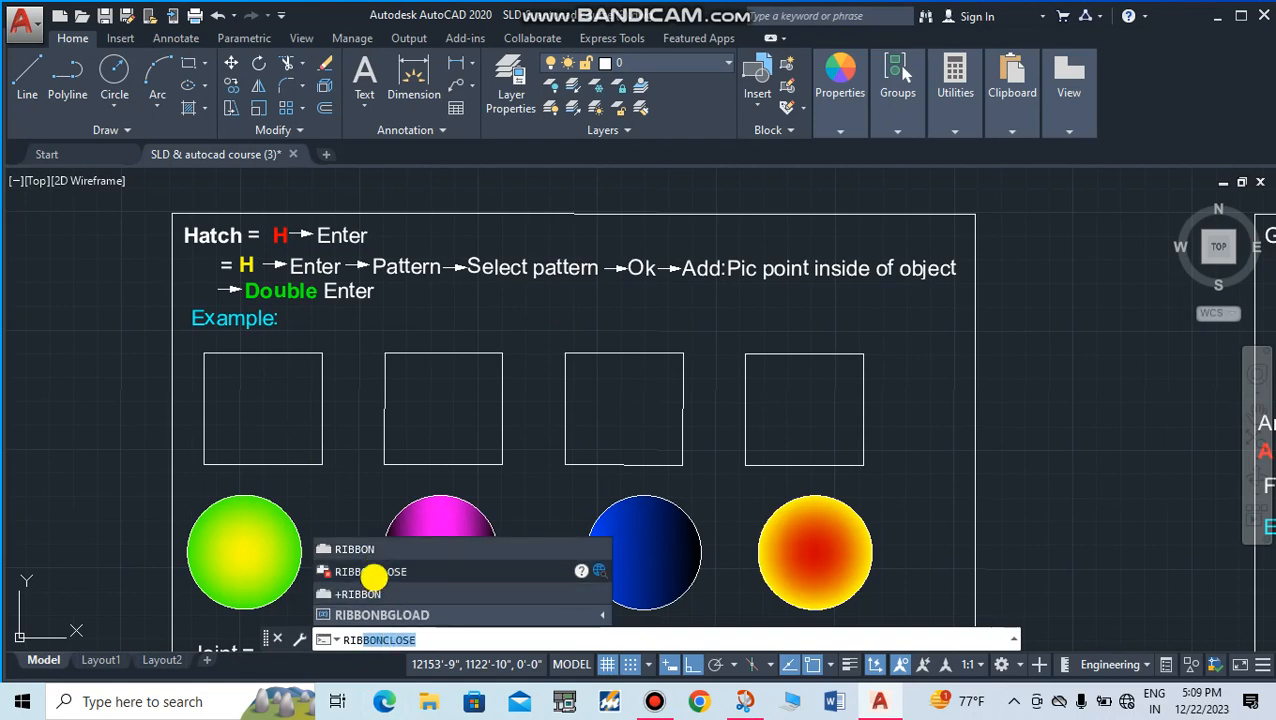
click(370, 573)
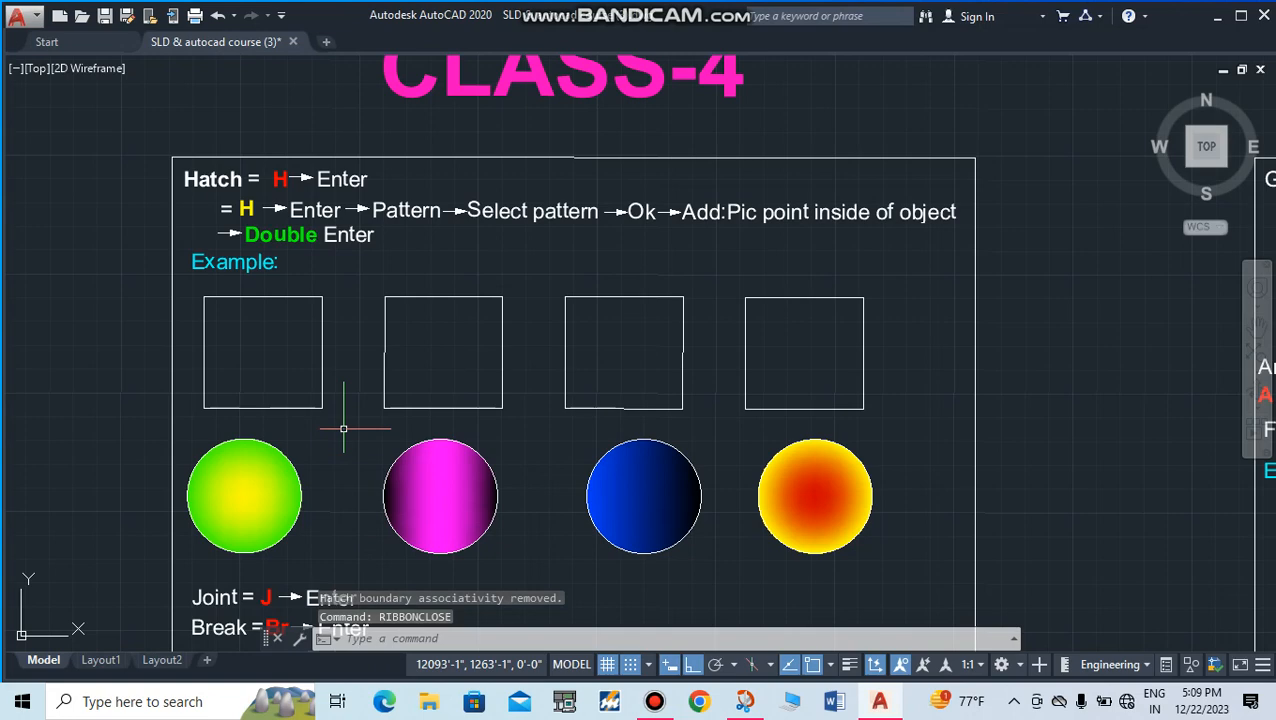
Step: Open the Hatch and Gradient settings and reposition the dialog below the written hatch instructions
text(H)
key(Return)
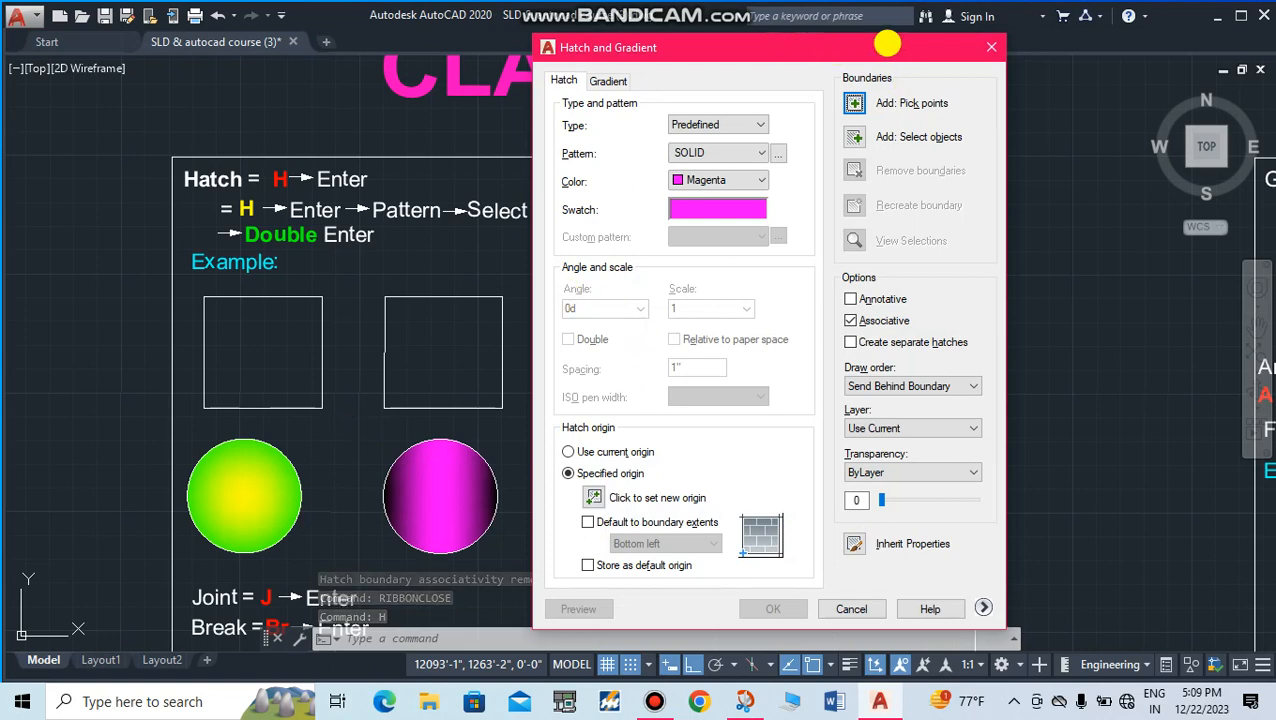
drag(886, 40, 1180, 57)
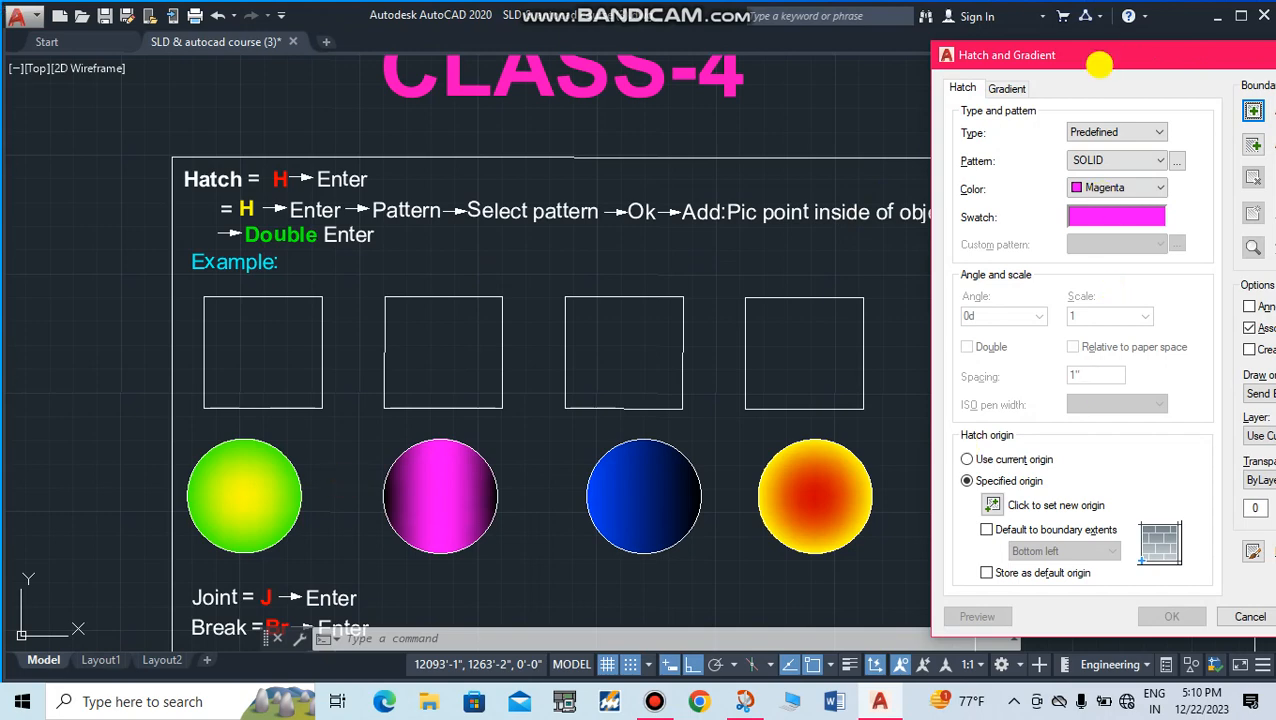
mouse_move(1112, 60)
mouse_down()
mouse_move(635, 436)
mouse_move(514, 307)
mouse_up()
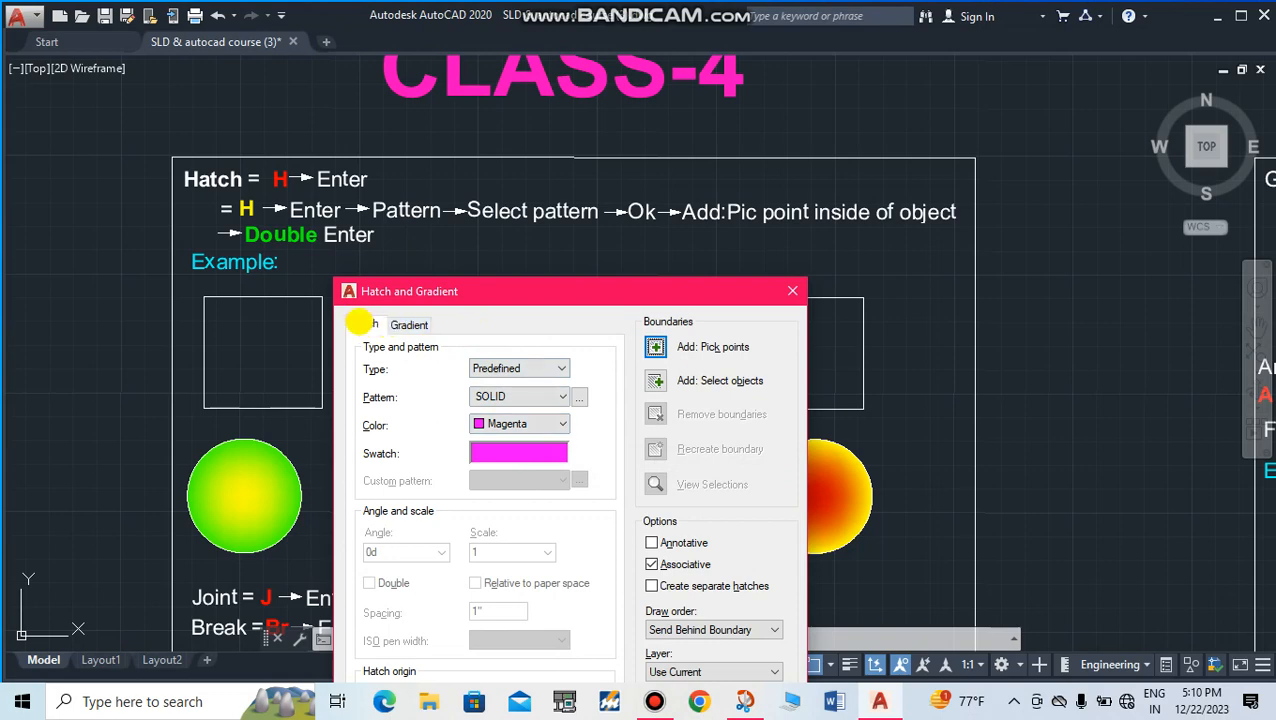
click(558, 397)
click(563, 398)
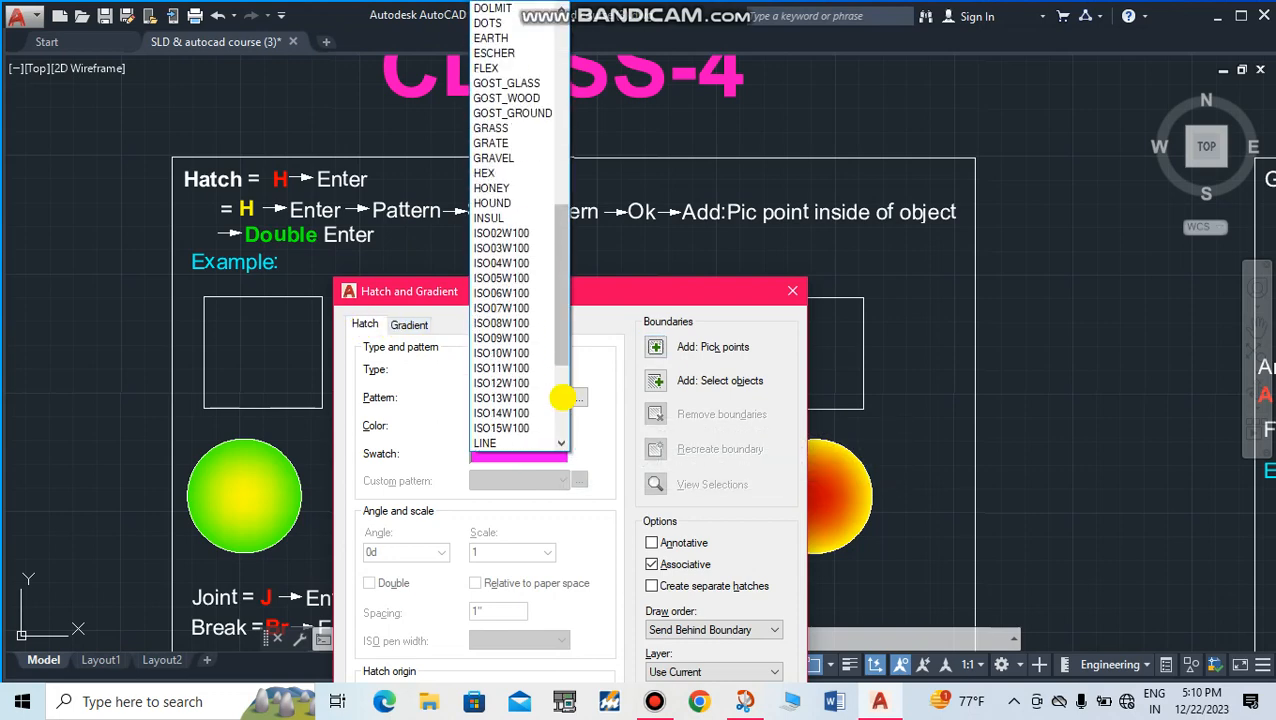
click(573, 398)
click(578, 398)
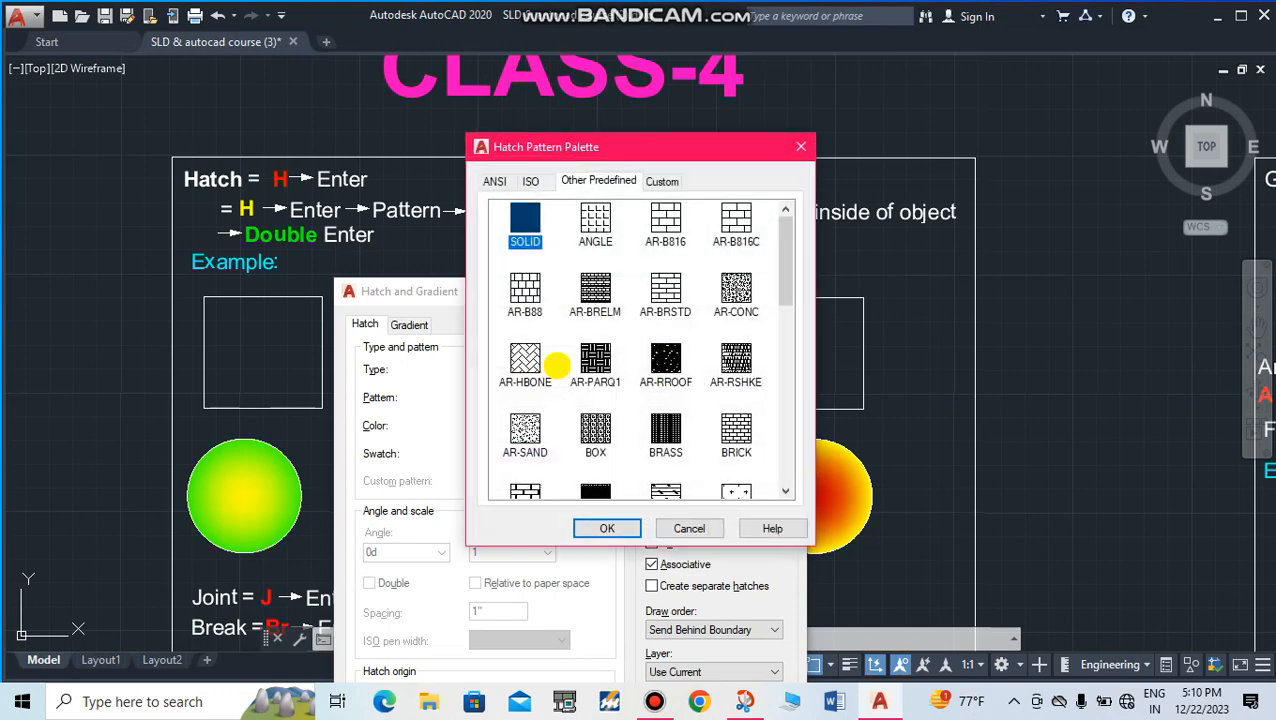
click(804, 136)
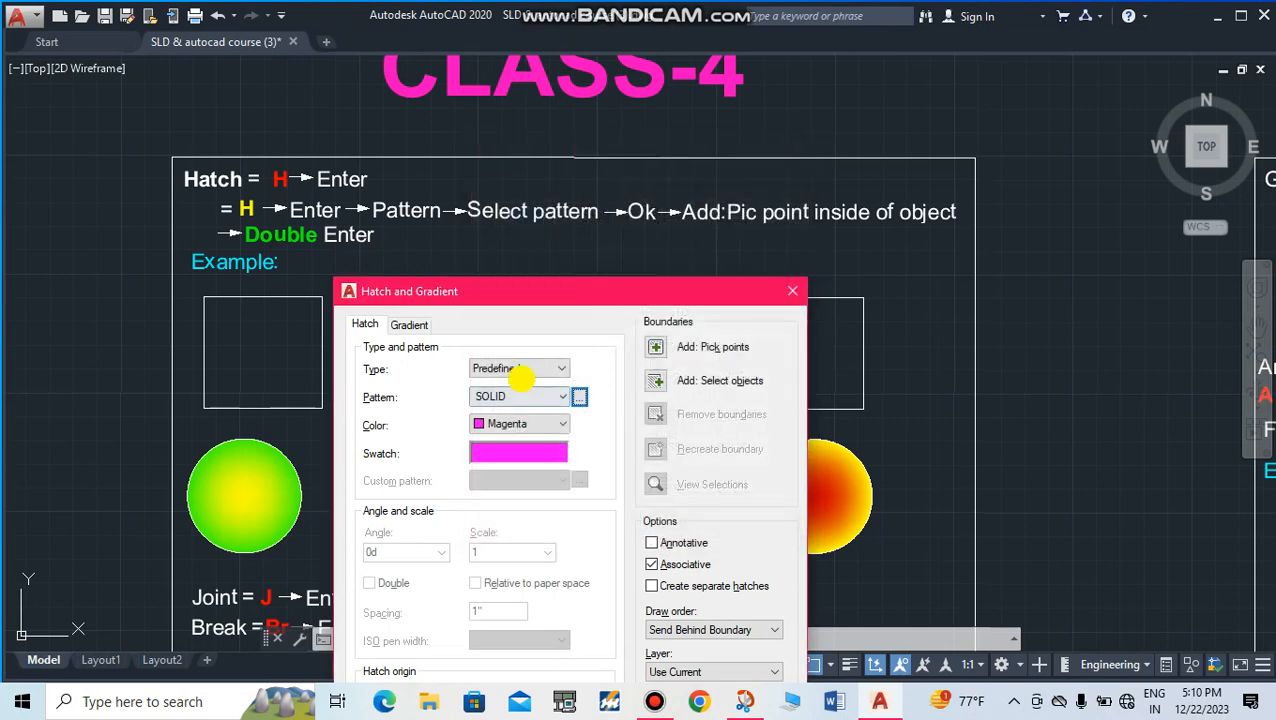
click(527, 369)
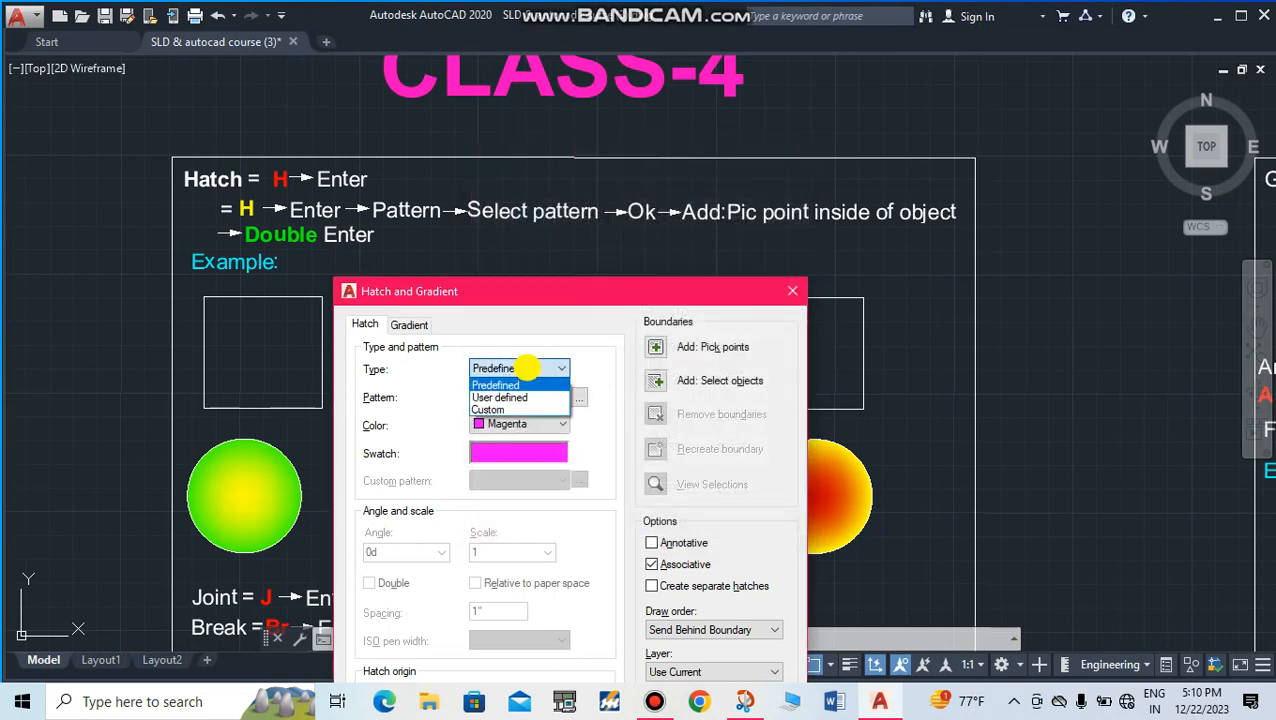
click(594, 398)
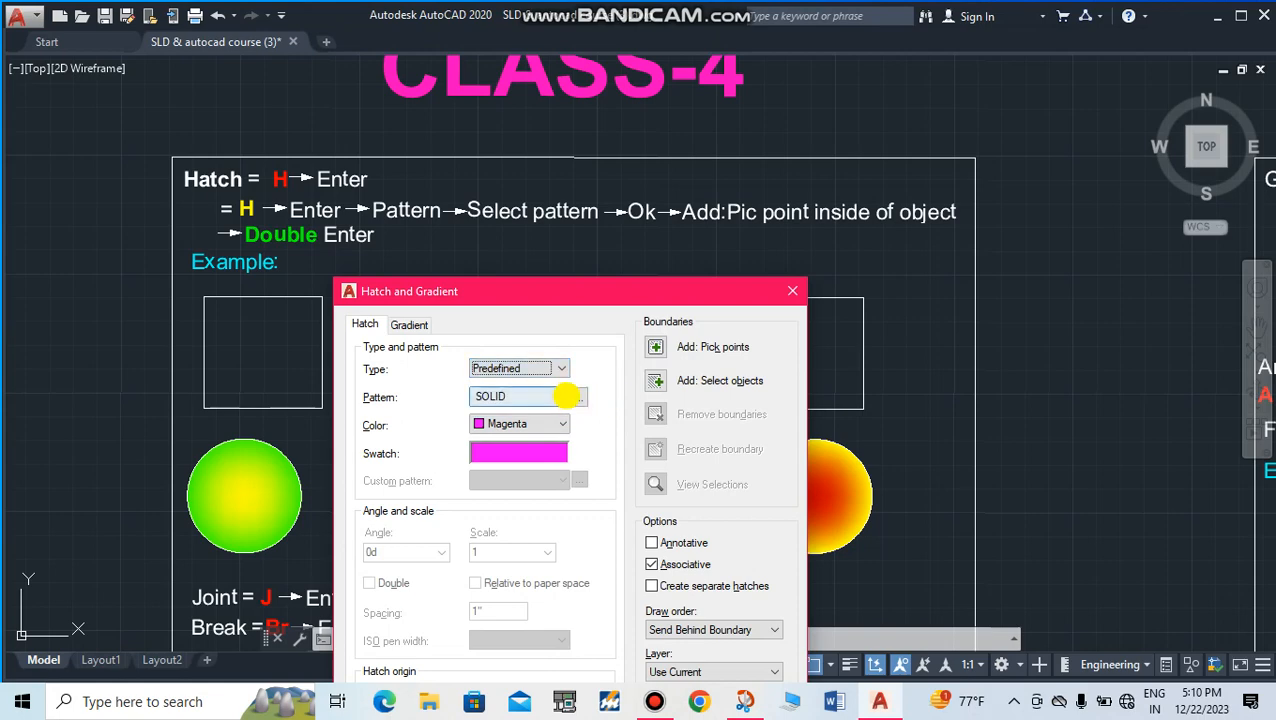
Step: Choose the predefined AR-SAND pattern for the hatch
click(580, 397)
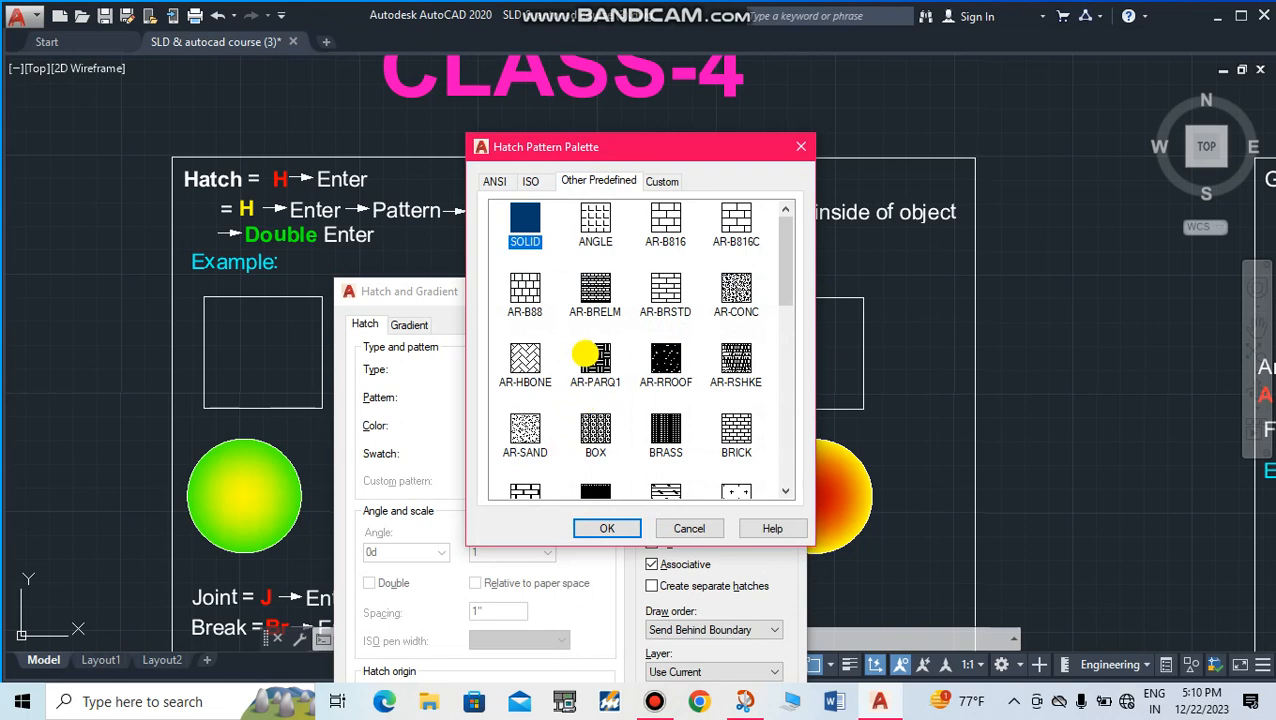
click(524, 433)
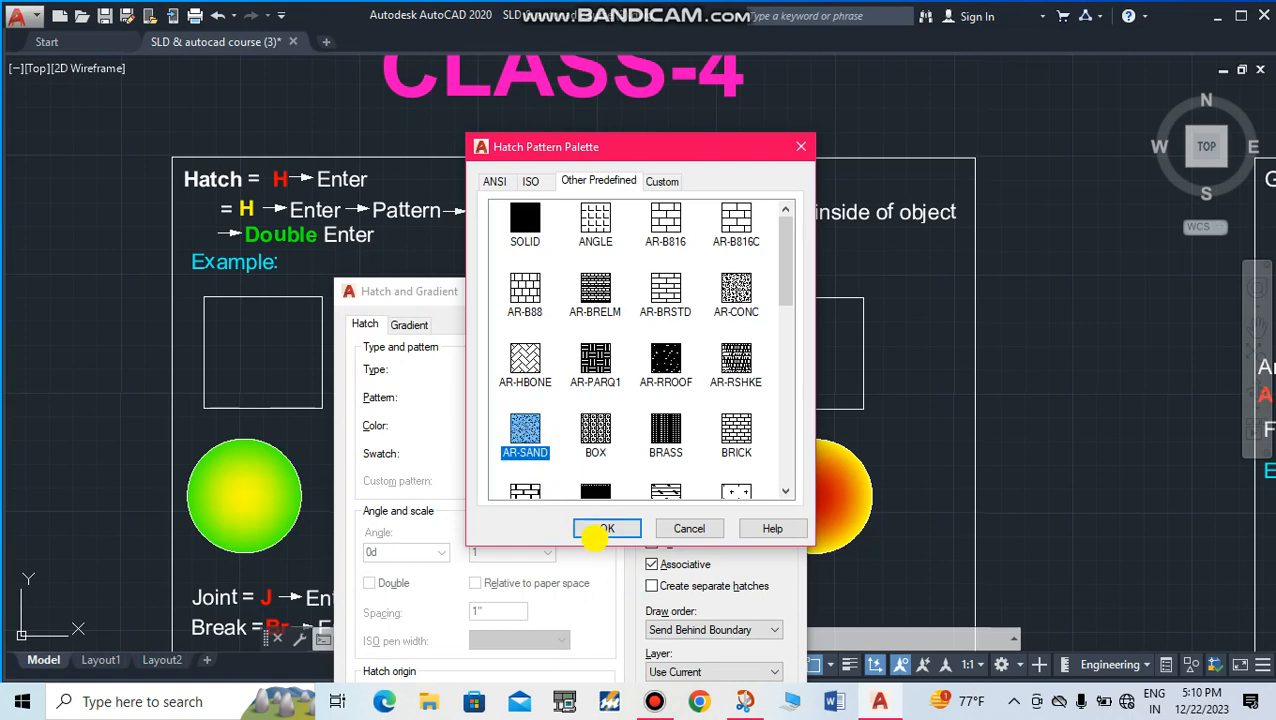
click(600, 526)
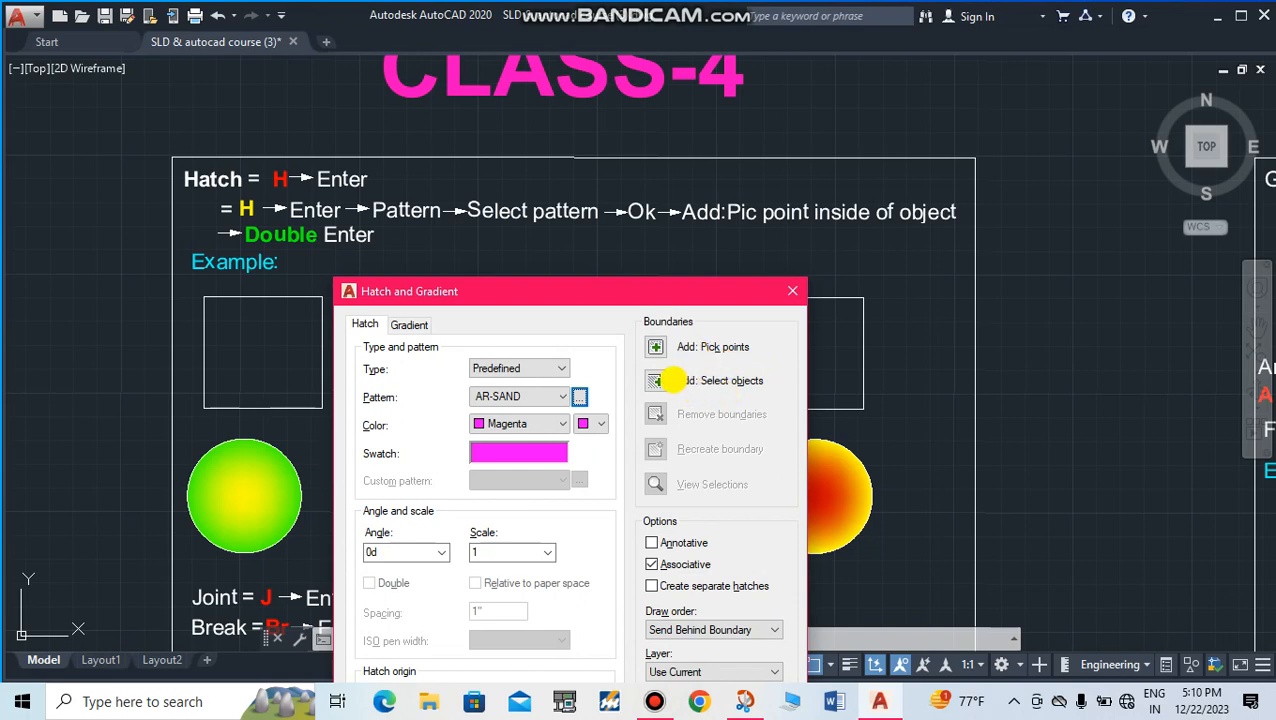
Step: Select the first example square as the boundary and apply the magenta AR-SAND hatch to it
click(655, 380)
click(333, 408)
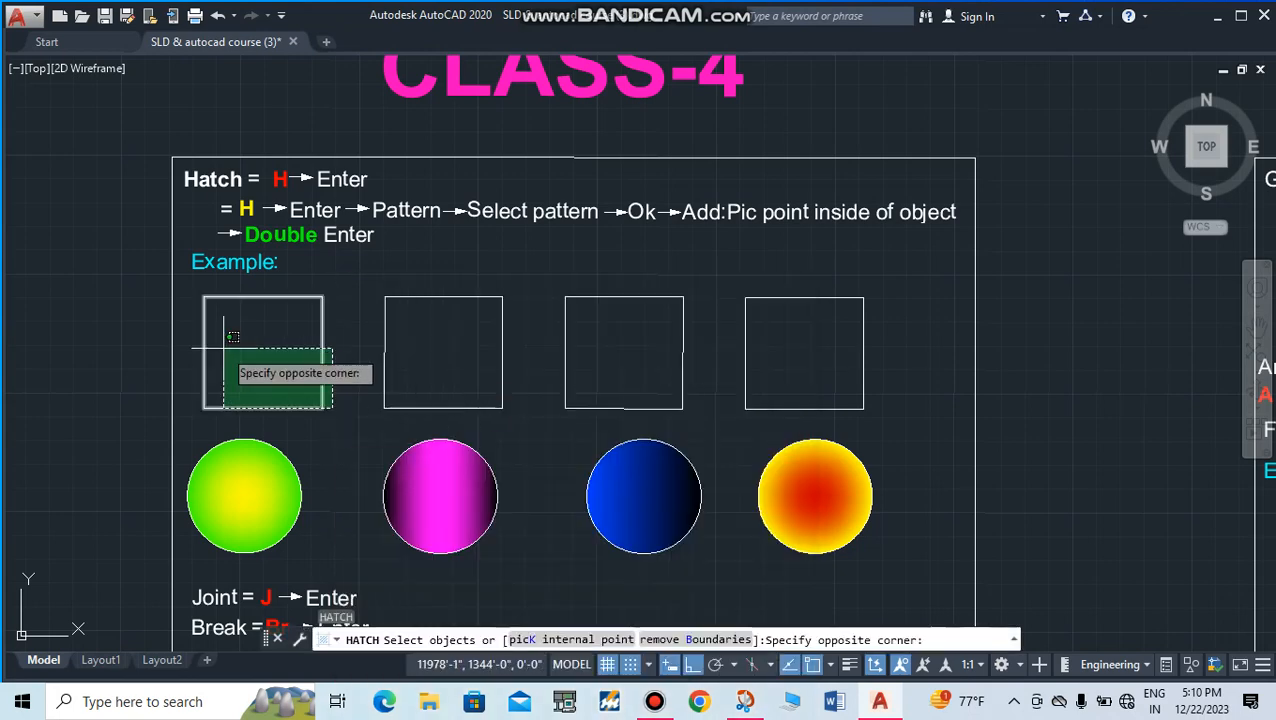
click(210, 285)
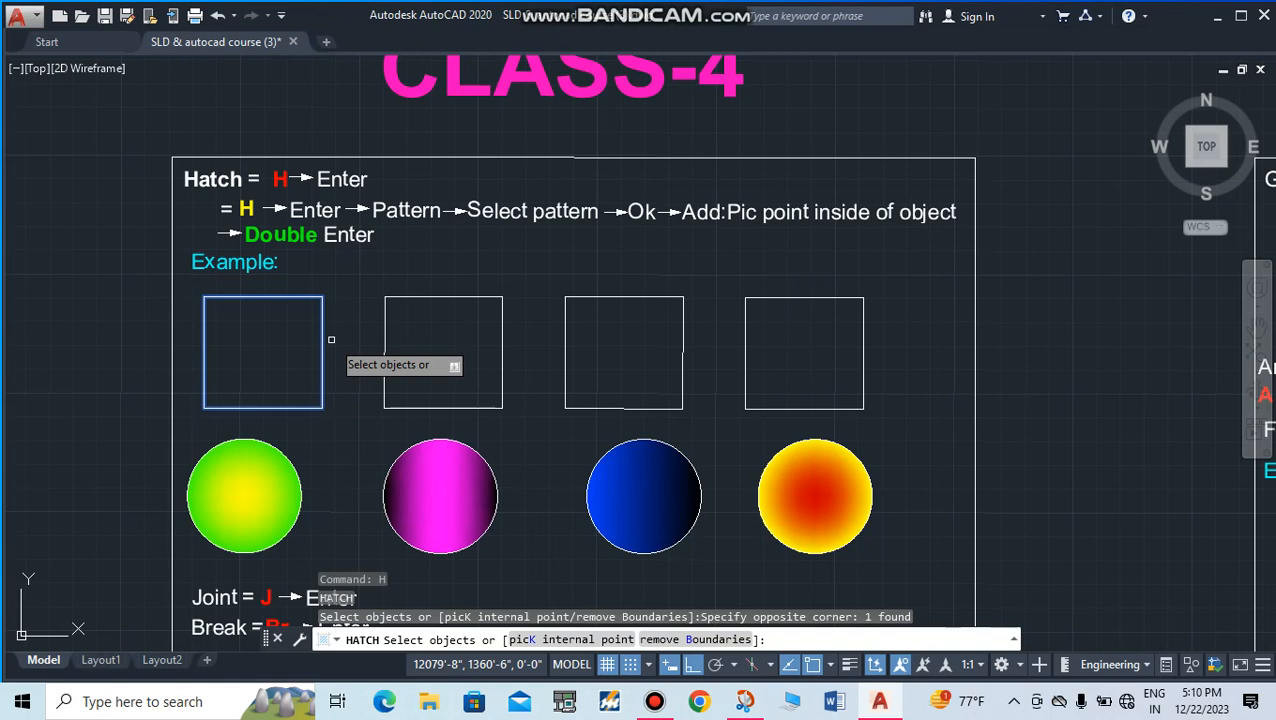
key(Return)
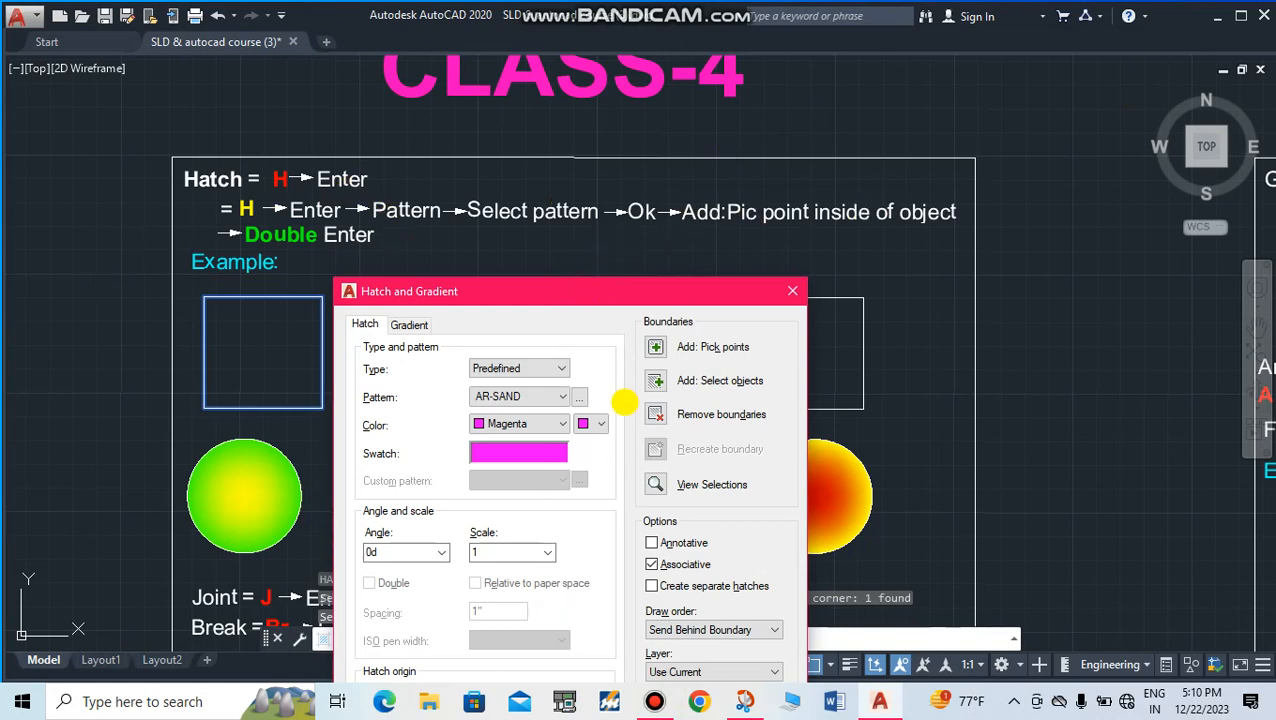
drag(562, 293, 513, 60)
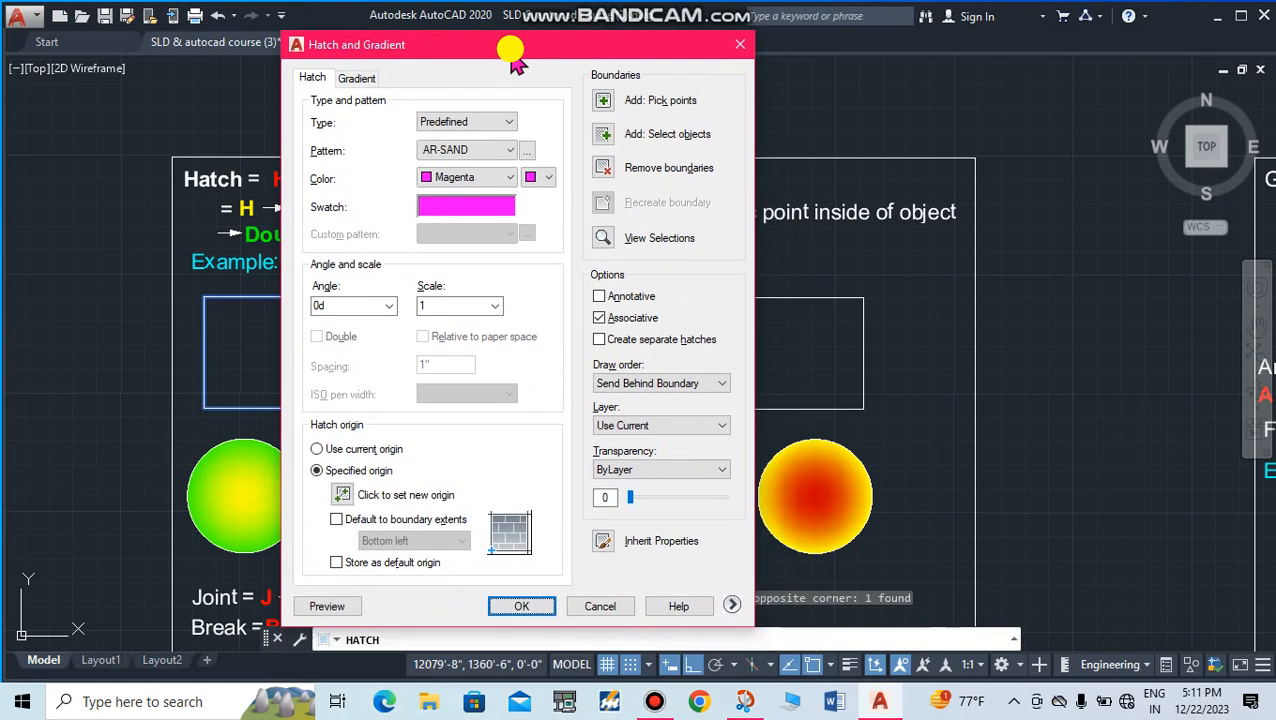
click(521, 606)
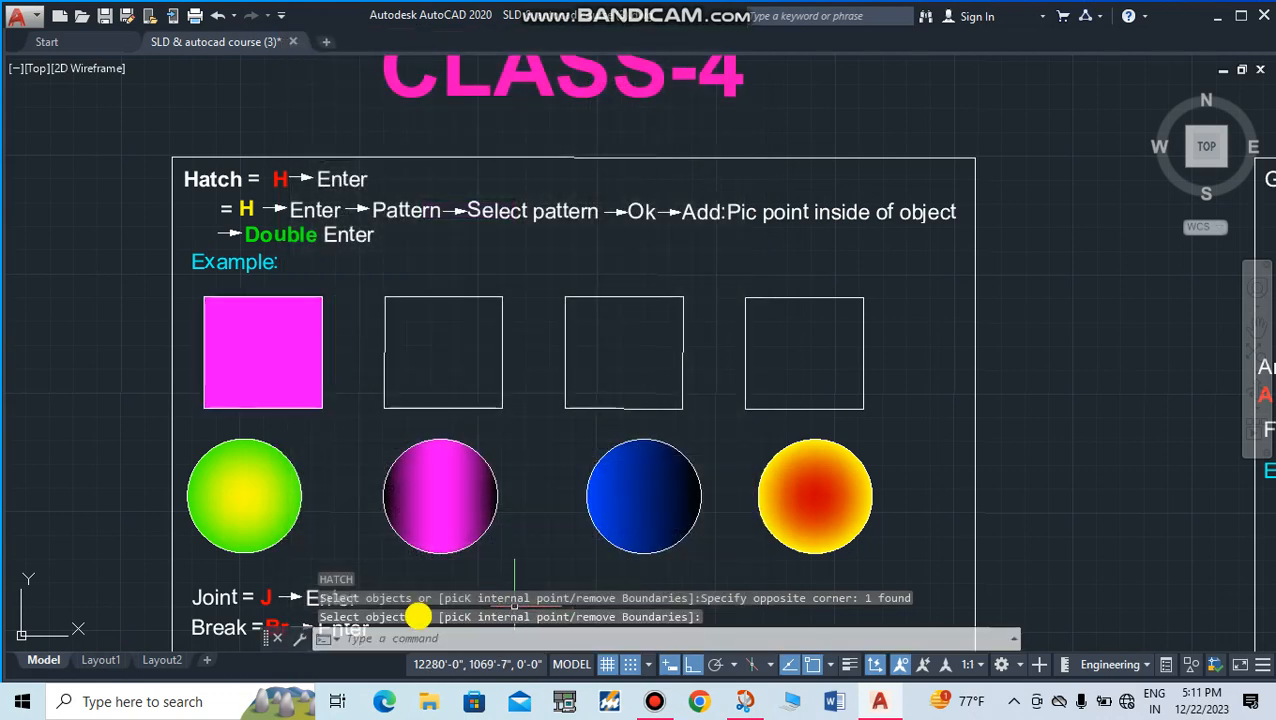
Step: Inspect the hatch in the first example square, select it and show its Quick Properties
scroll(251, 342, up, 8)
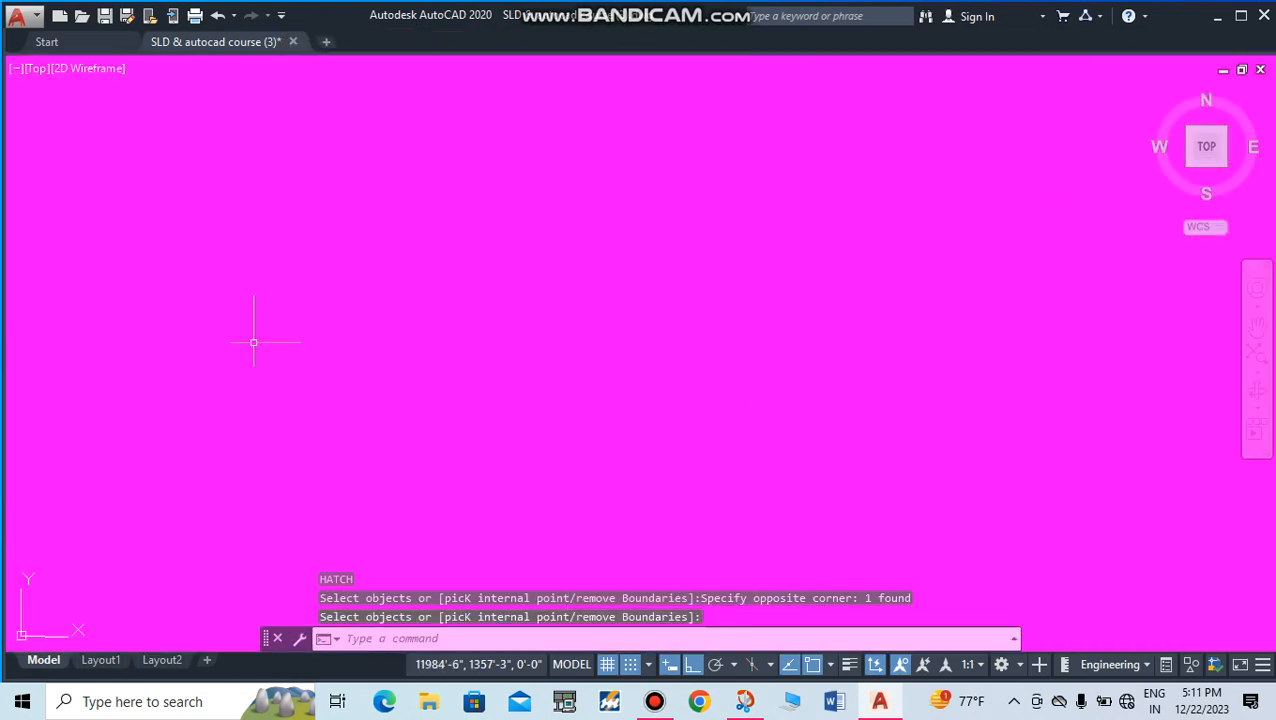
scroll(253, 342, down, 8)
key(Return)
click(320, 352)
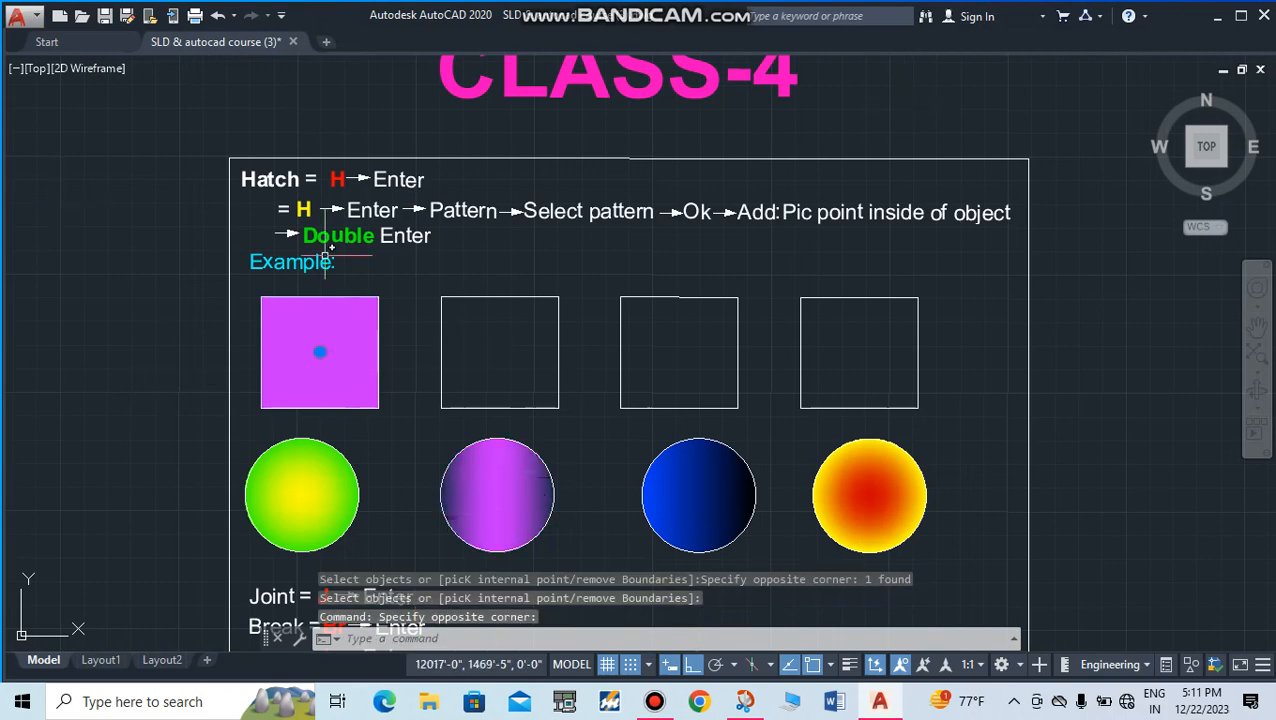
double_click(324, 353)
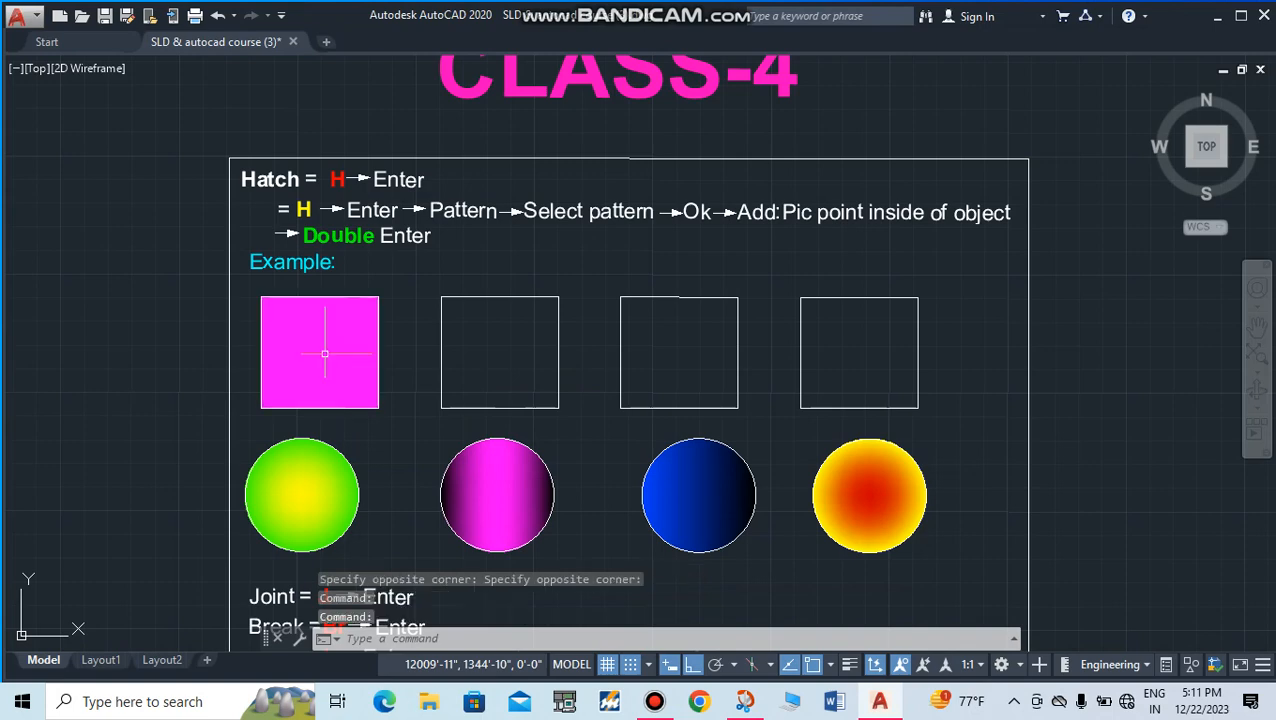
click(322, 348)
click(321, 349)
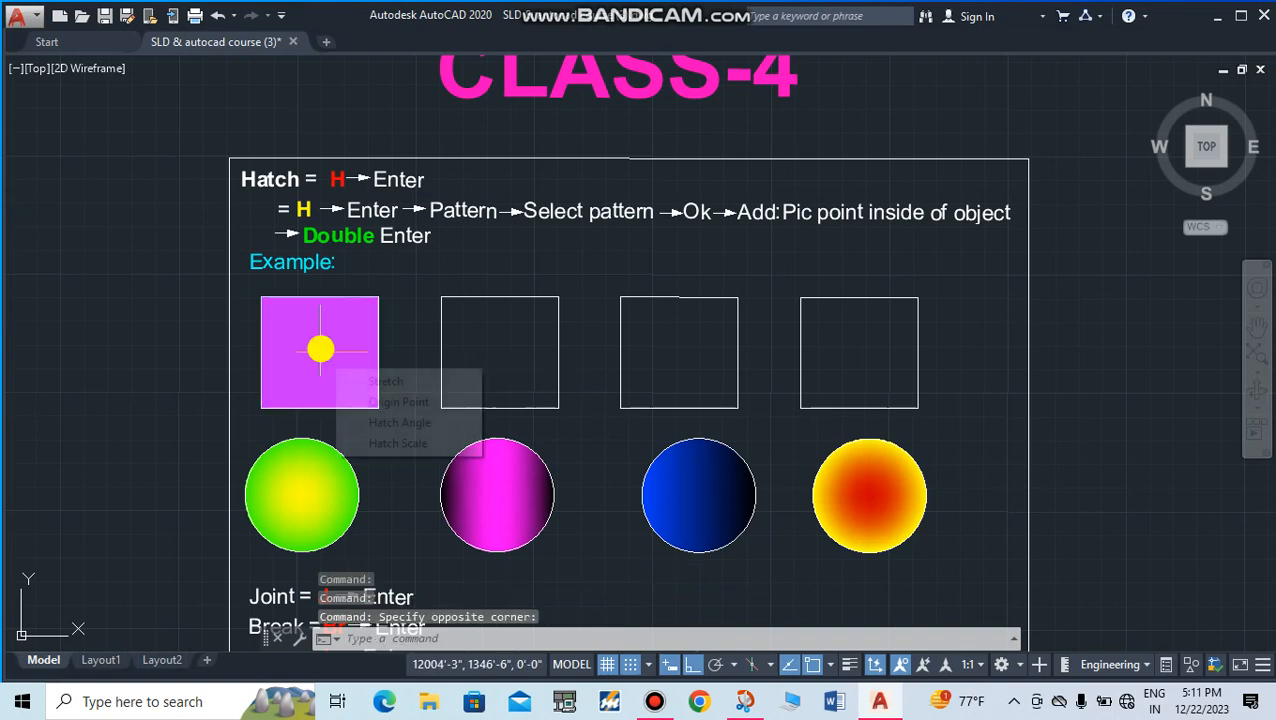
right_click(319, 348)
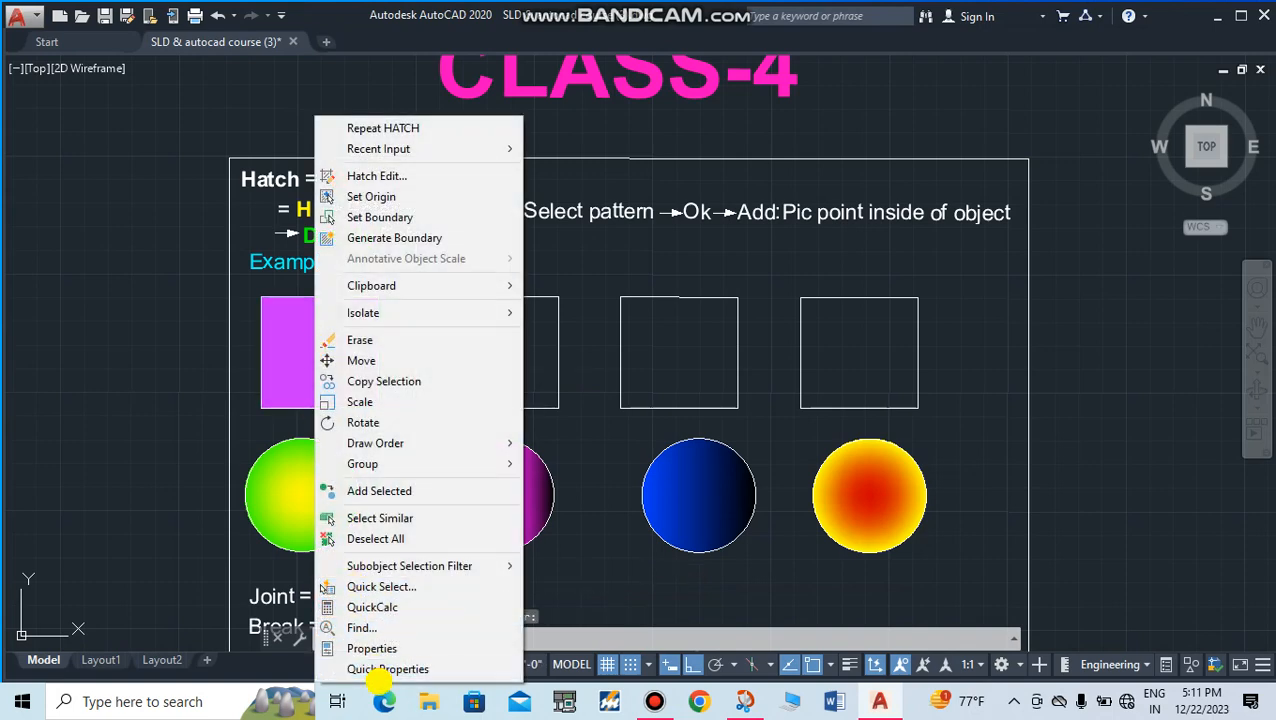
click(387, 670)
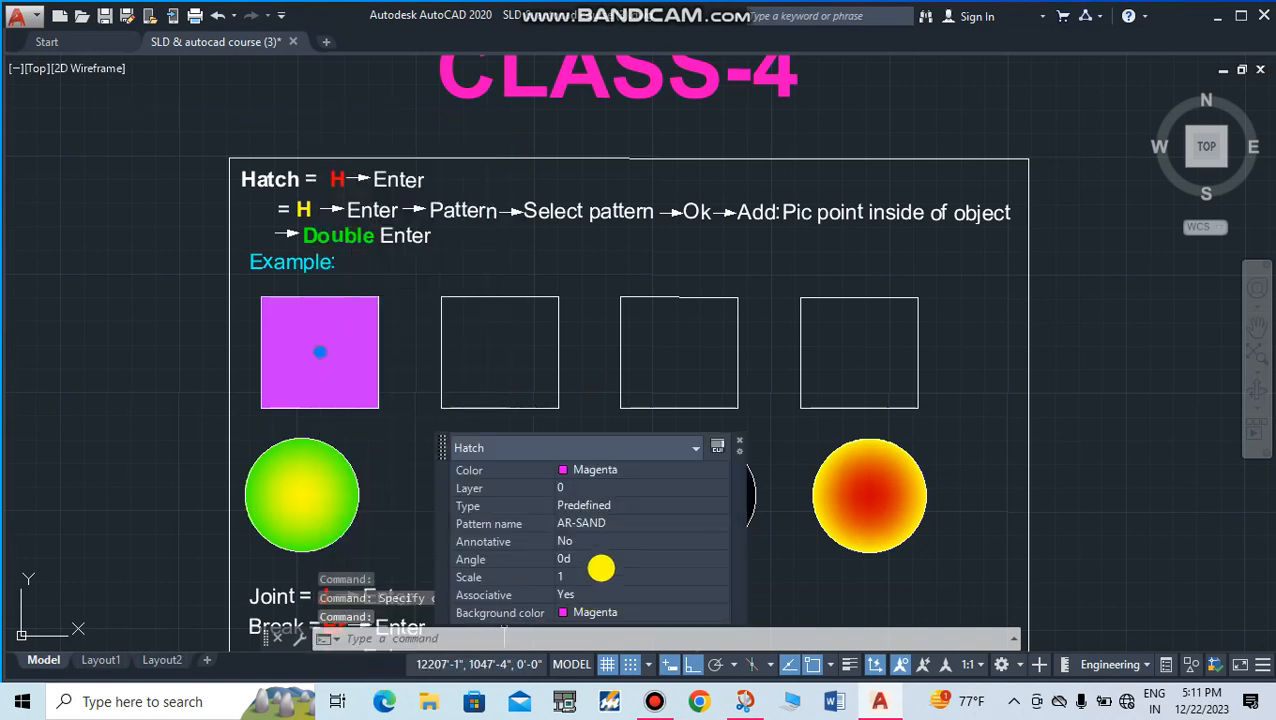
Step: Set the scale of the first square's AR-SAND hatch to 20
click(578, 578)
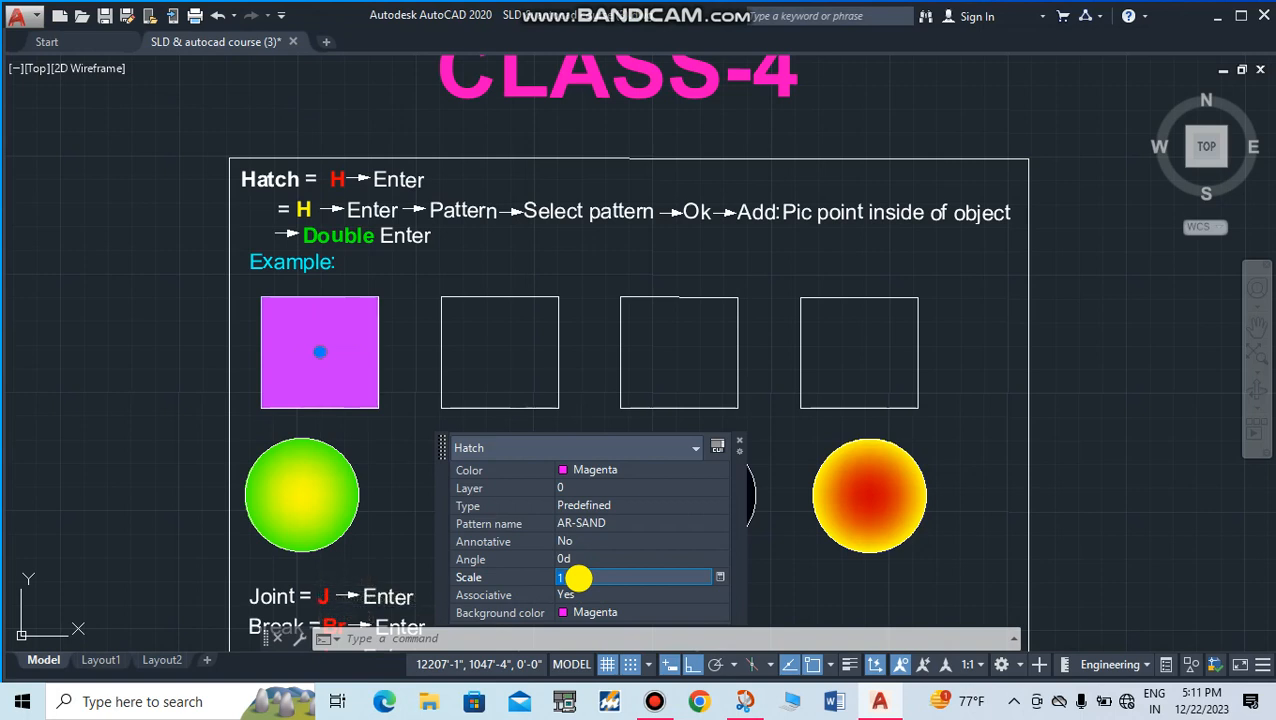
key(BackSpace)
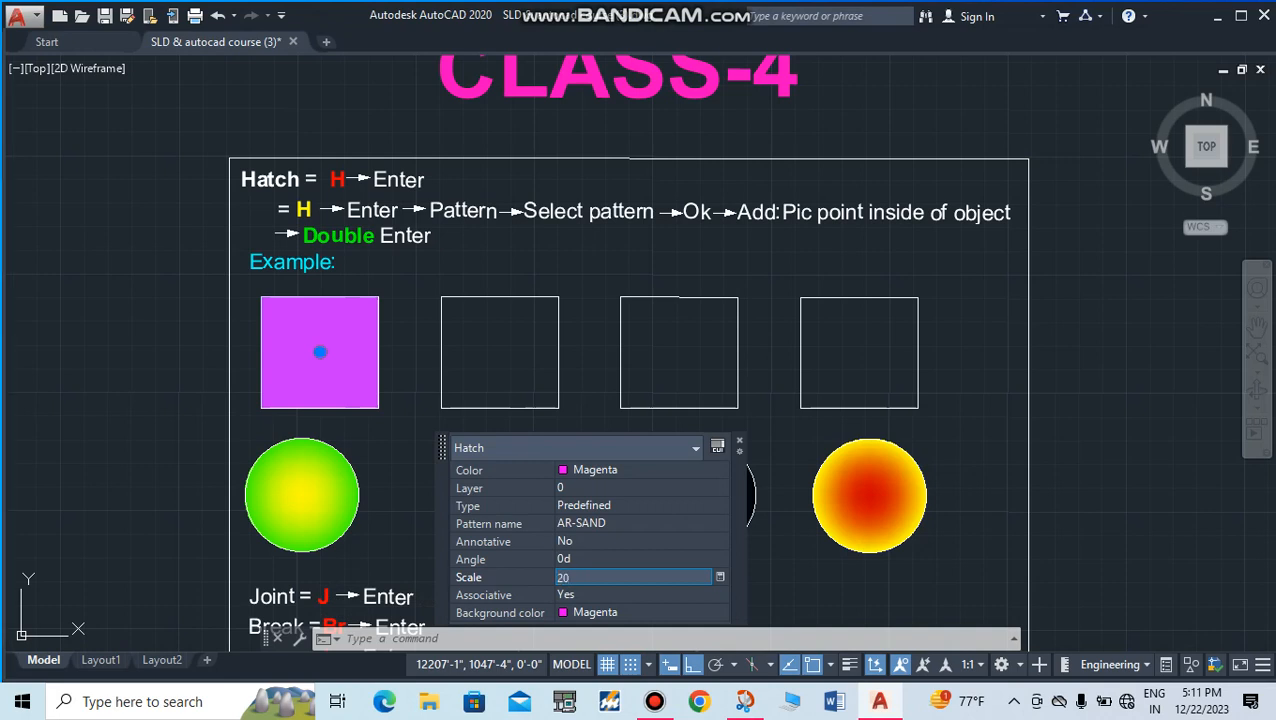
key(Return)
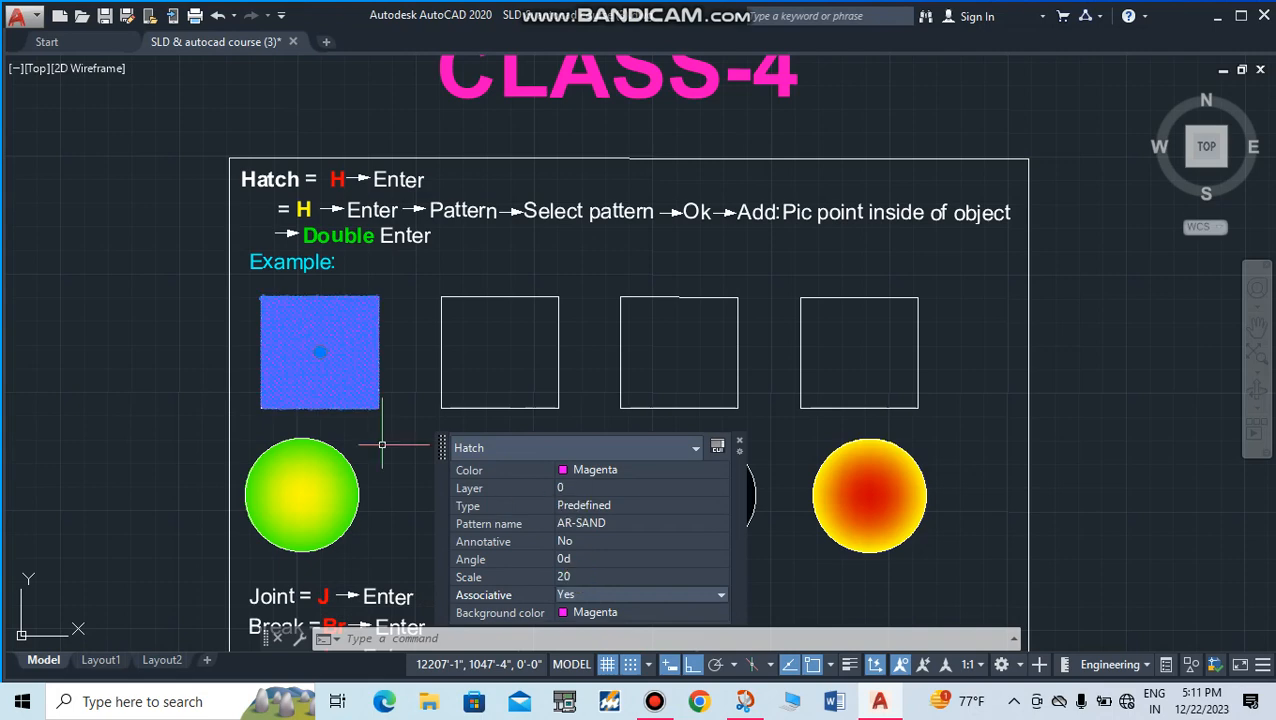
Step: Set the scale of the first square's AR-SAND hatch to 100, check the pattern and deselect the hatch
scroll(367, 364, up, 5)
scroll(367, 364, down, 1)
scroll(409, 369, down, 2)
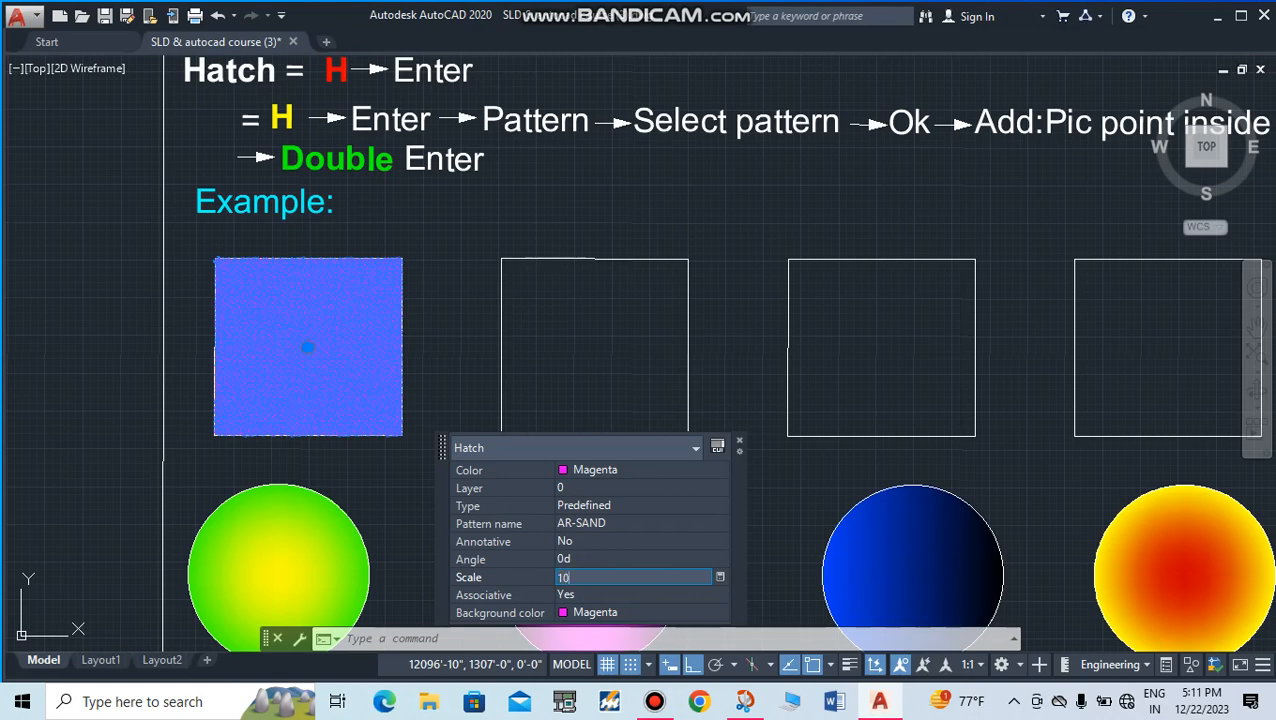
key(Return)
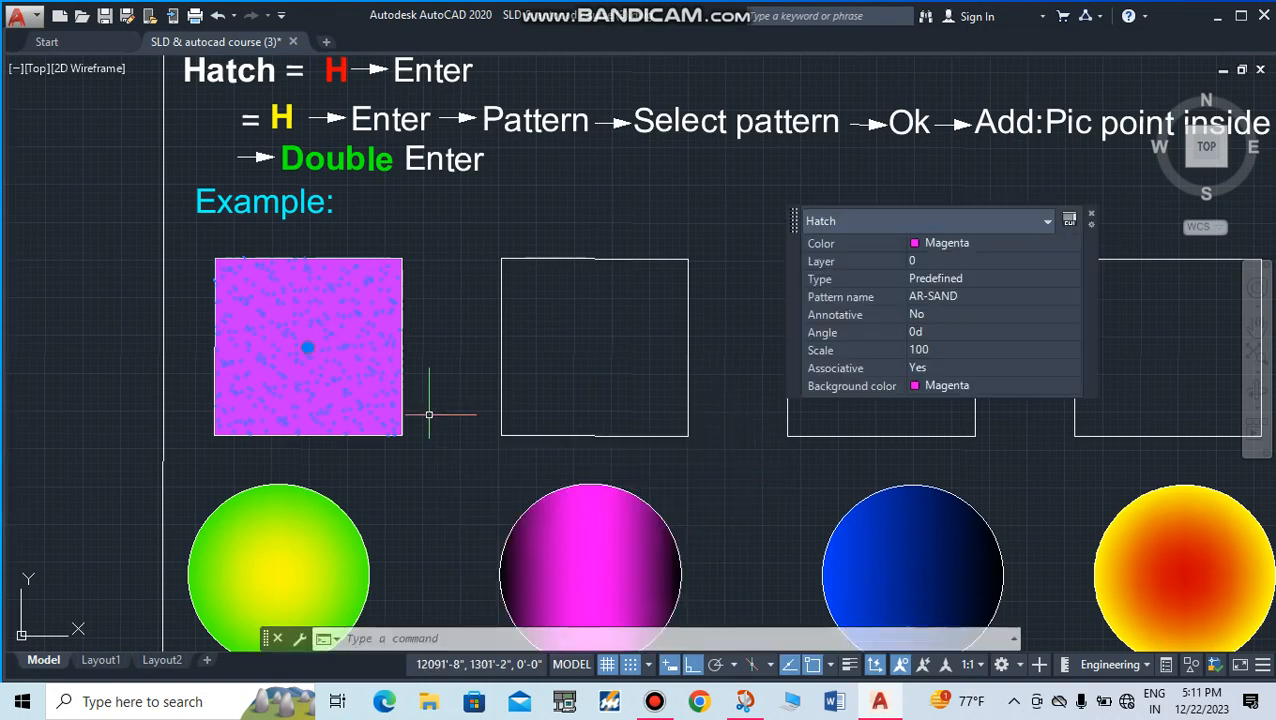
scroll(432, 412, up, 2)
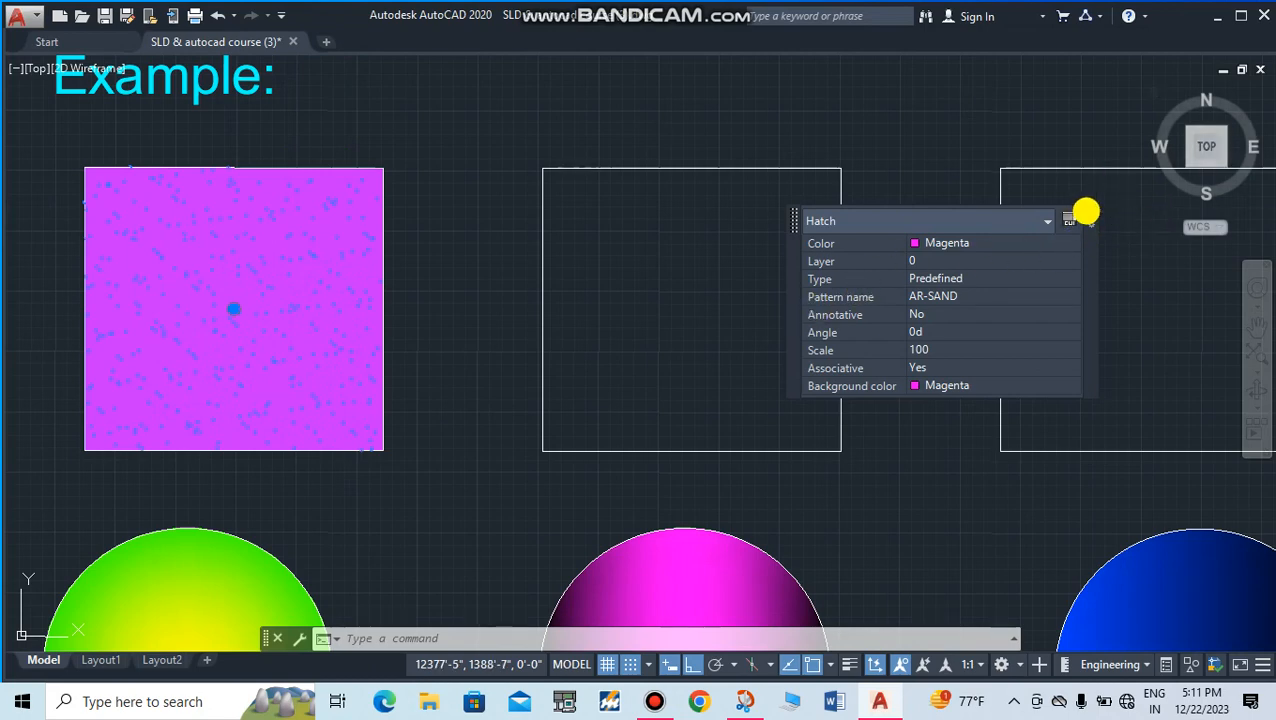
scroll(452, 322, down, 4)
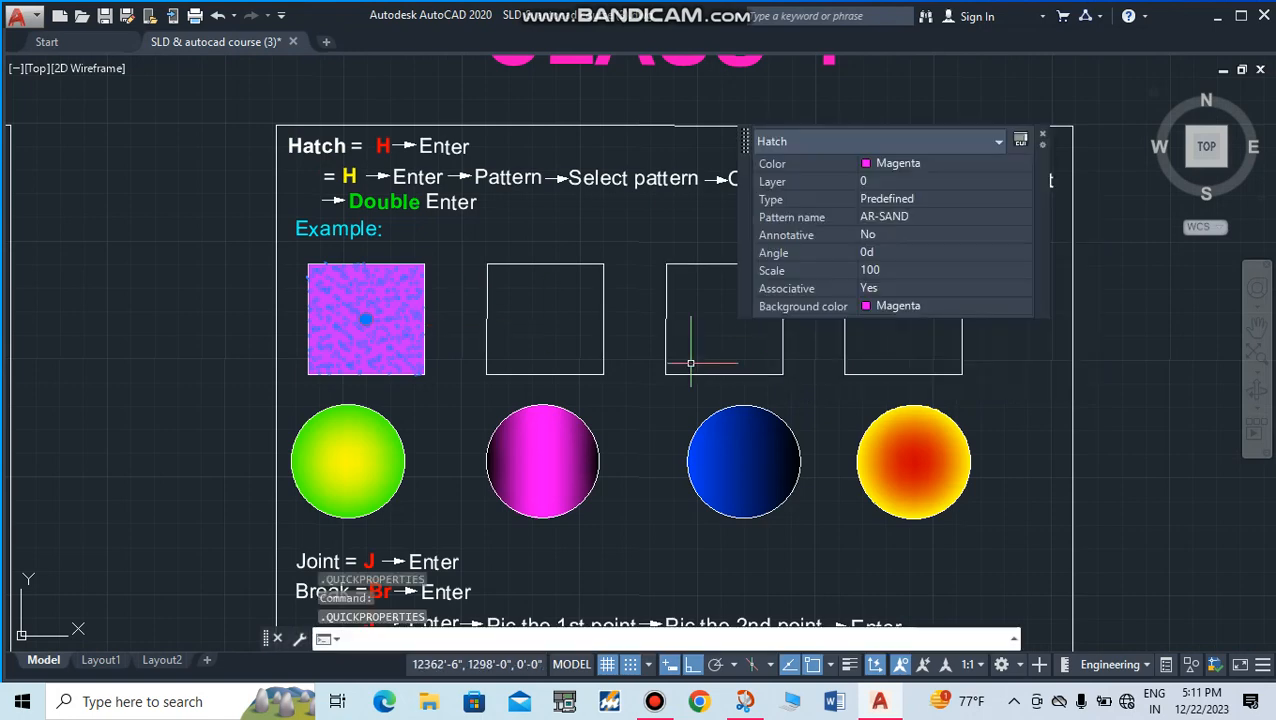
key(Escape)
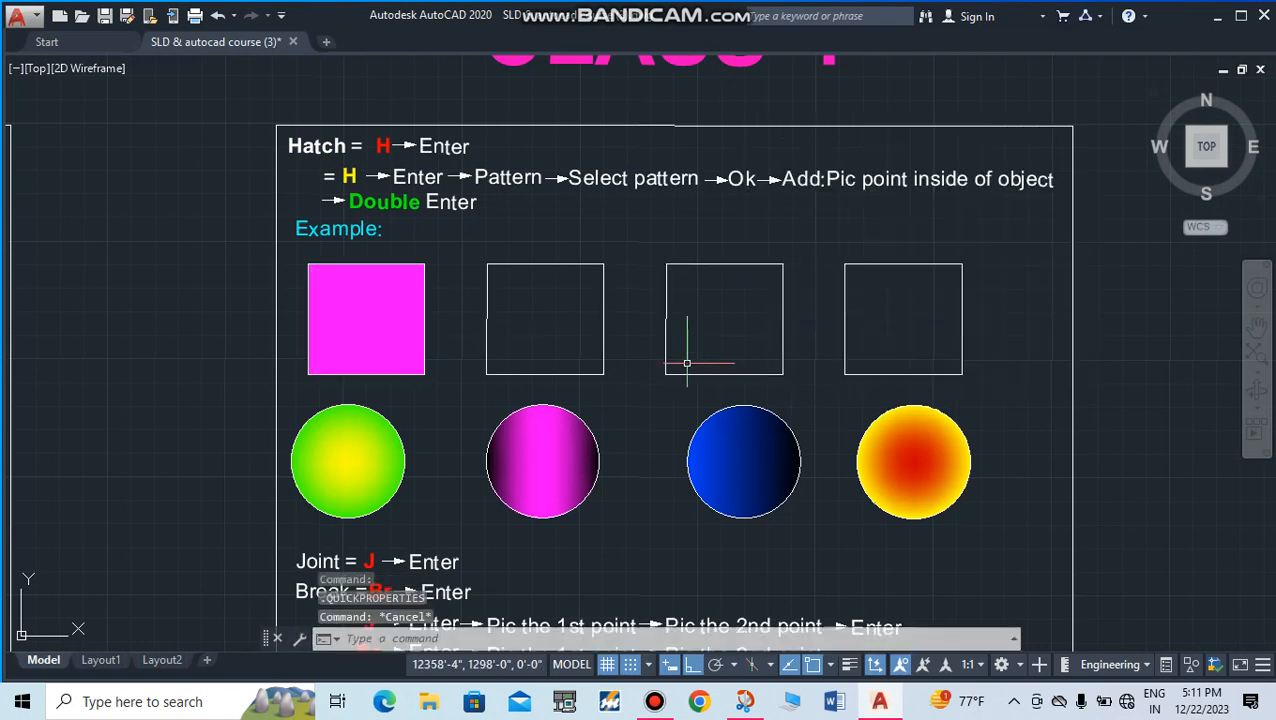
Step: Undo the last Quick Properties action and check the magenta hatch in the first example square
key(ctrl+z)
scroll(390, 330, up, 4)
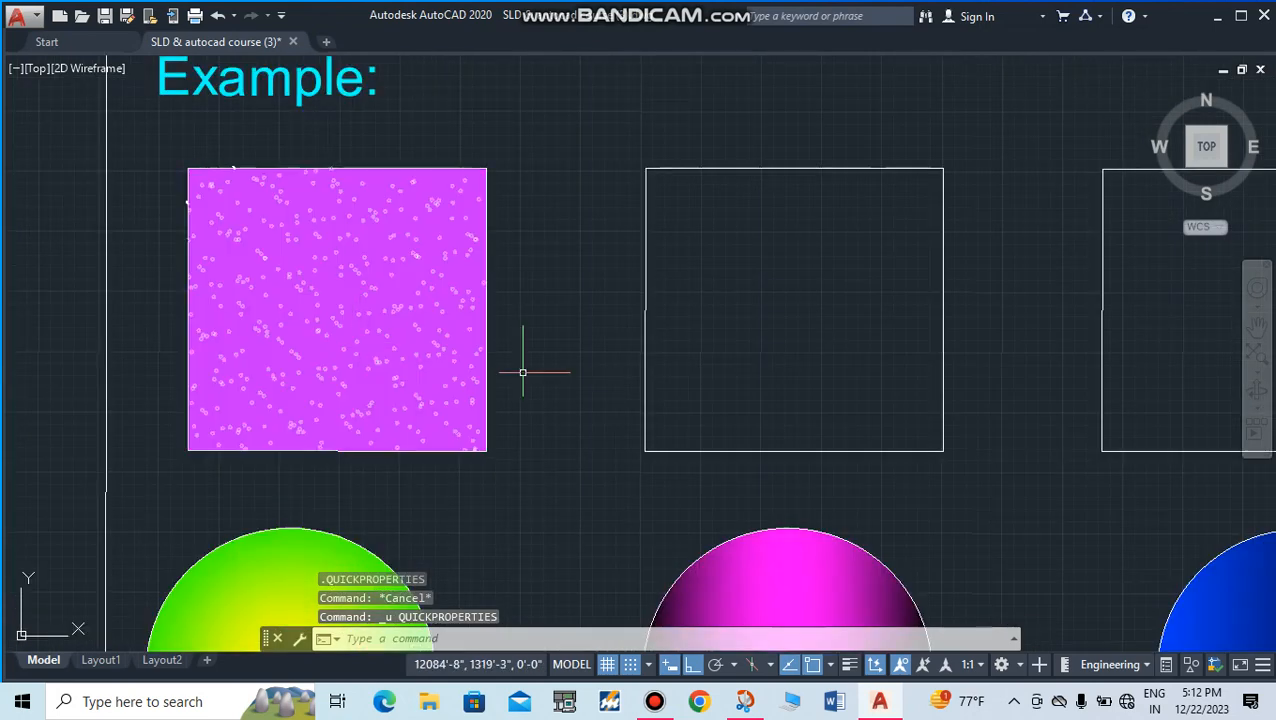
click(339, 331)
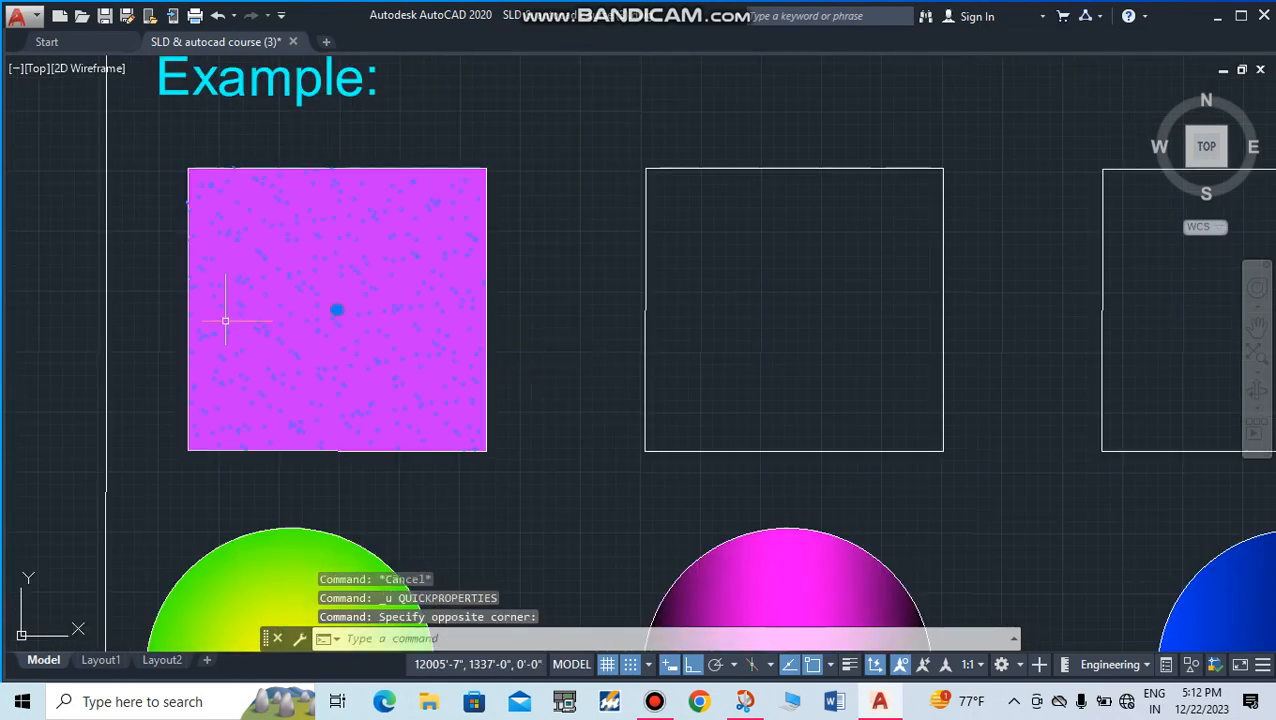
key(Escape)
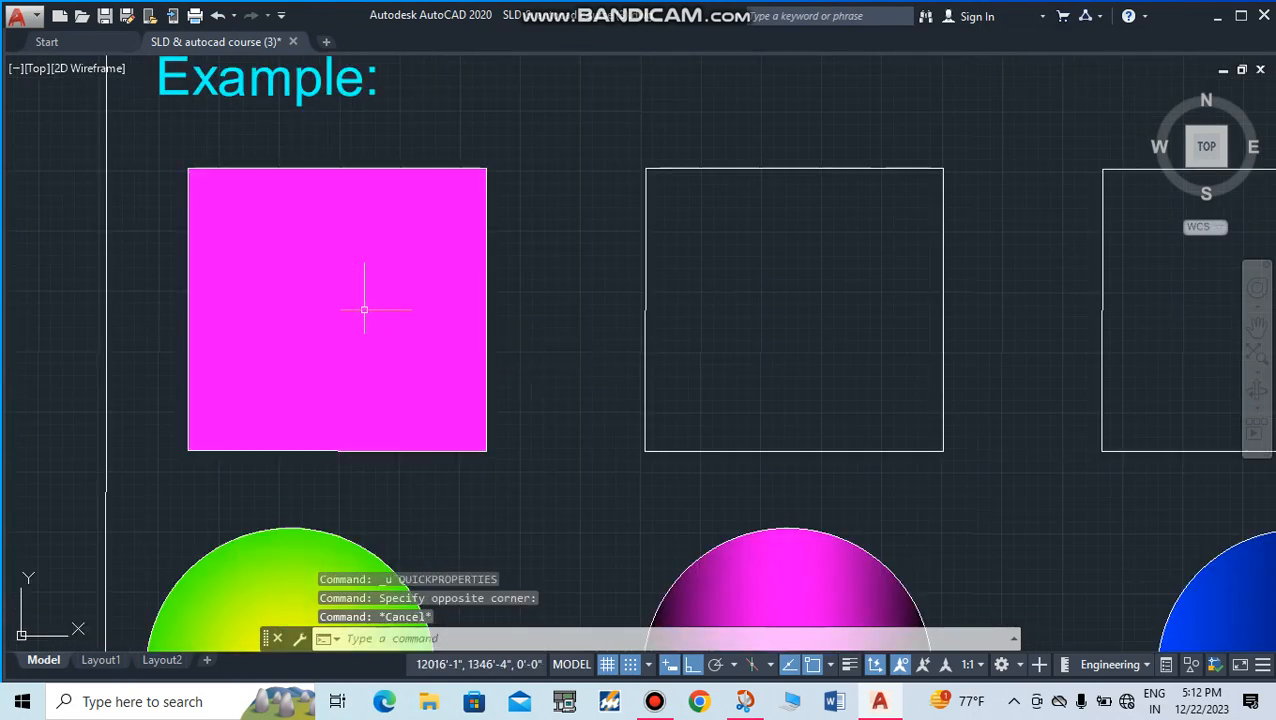
scroll(571, 338, down, 1)
middle_drag(706, 327, 535, 364)
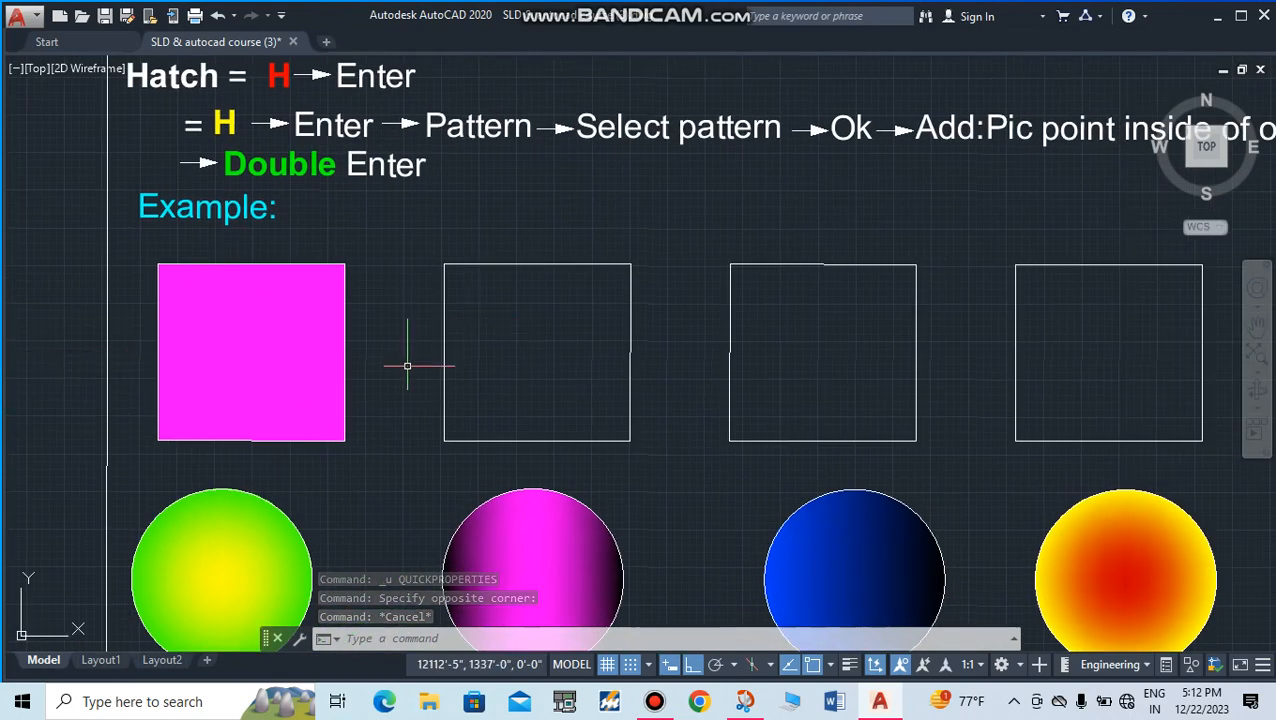
Step: Start a new hatch and set its pattern color to ByLayer
text(H)
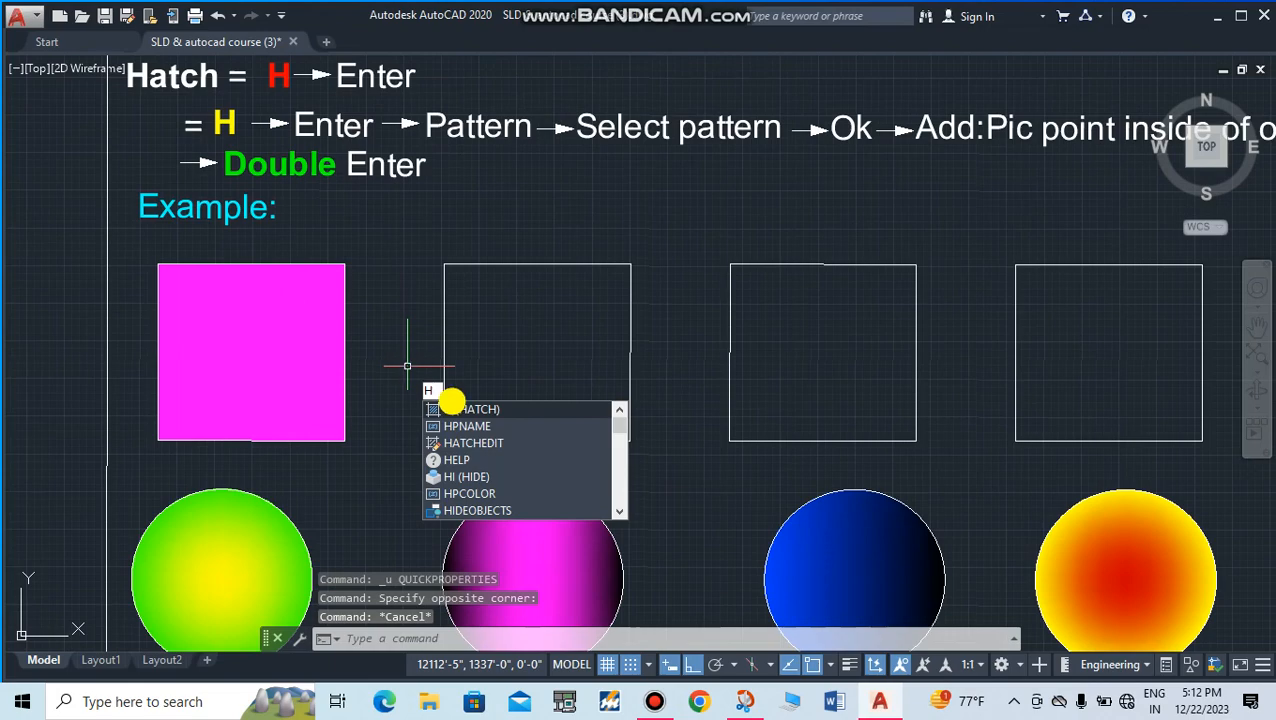
key(Return)
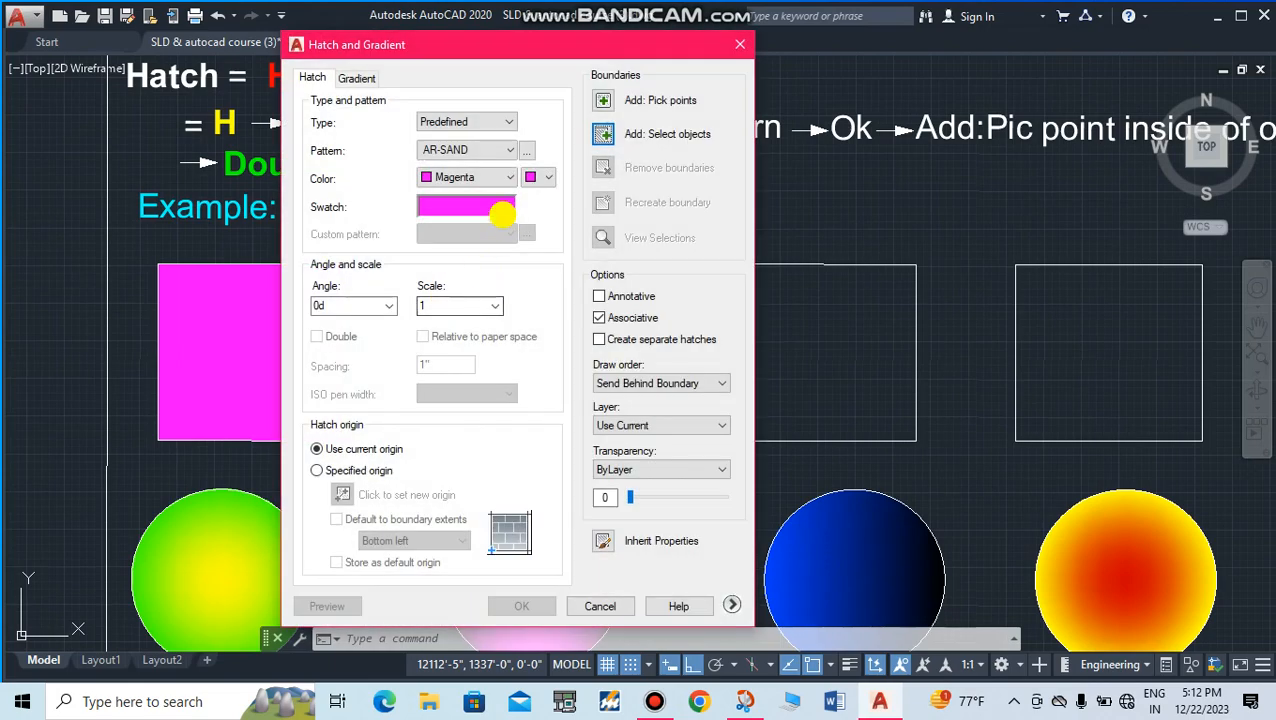
click(499, 205)
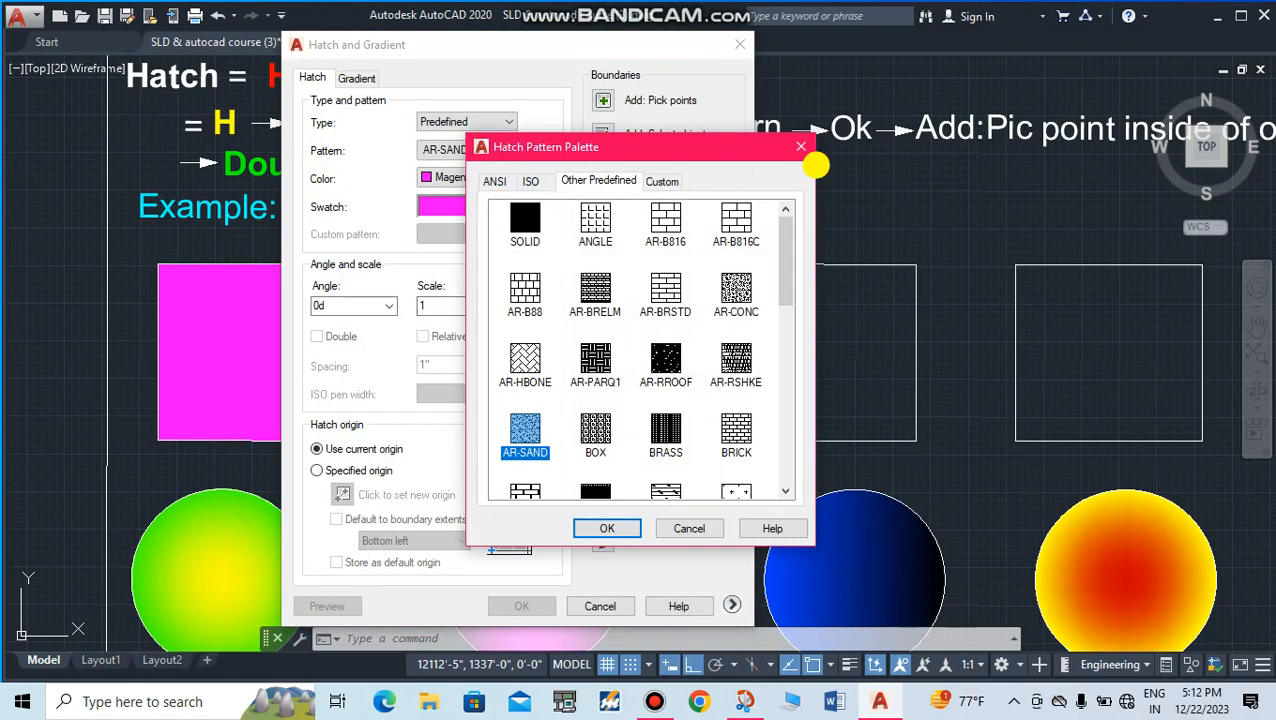
click(802, 148)
click(508, 179)
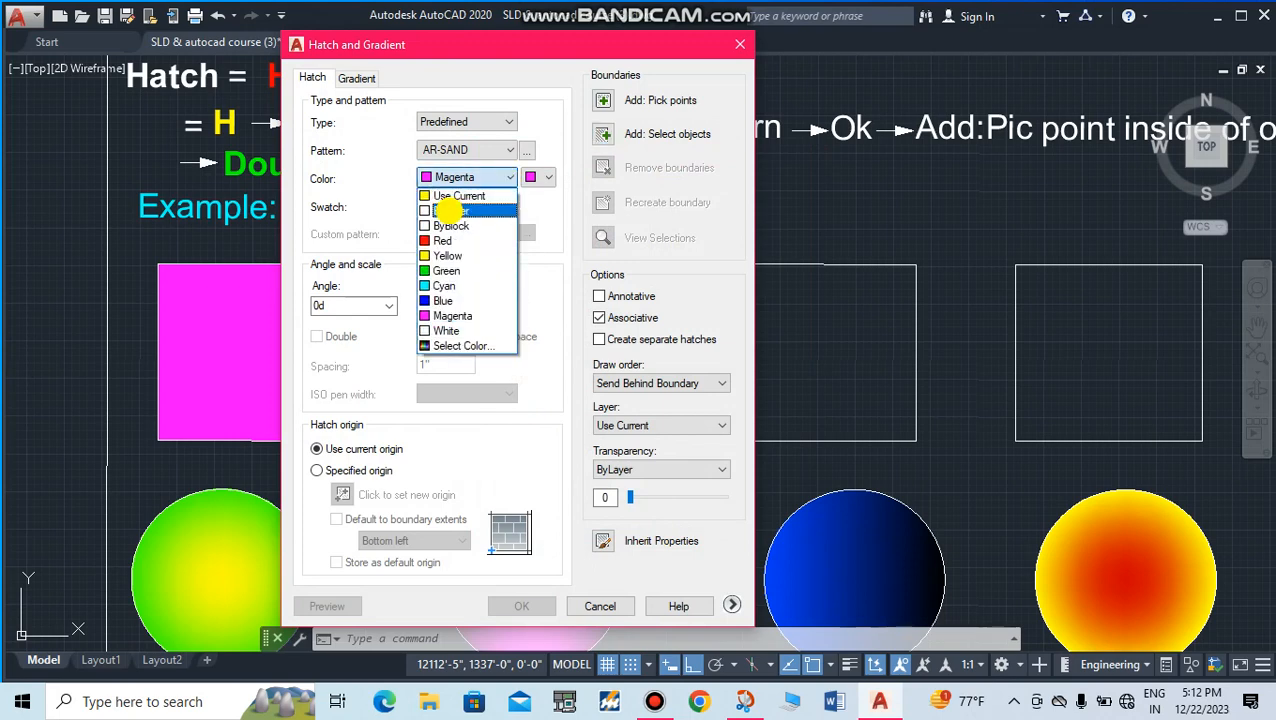
click(451, 210)
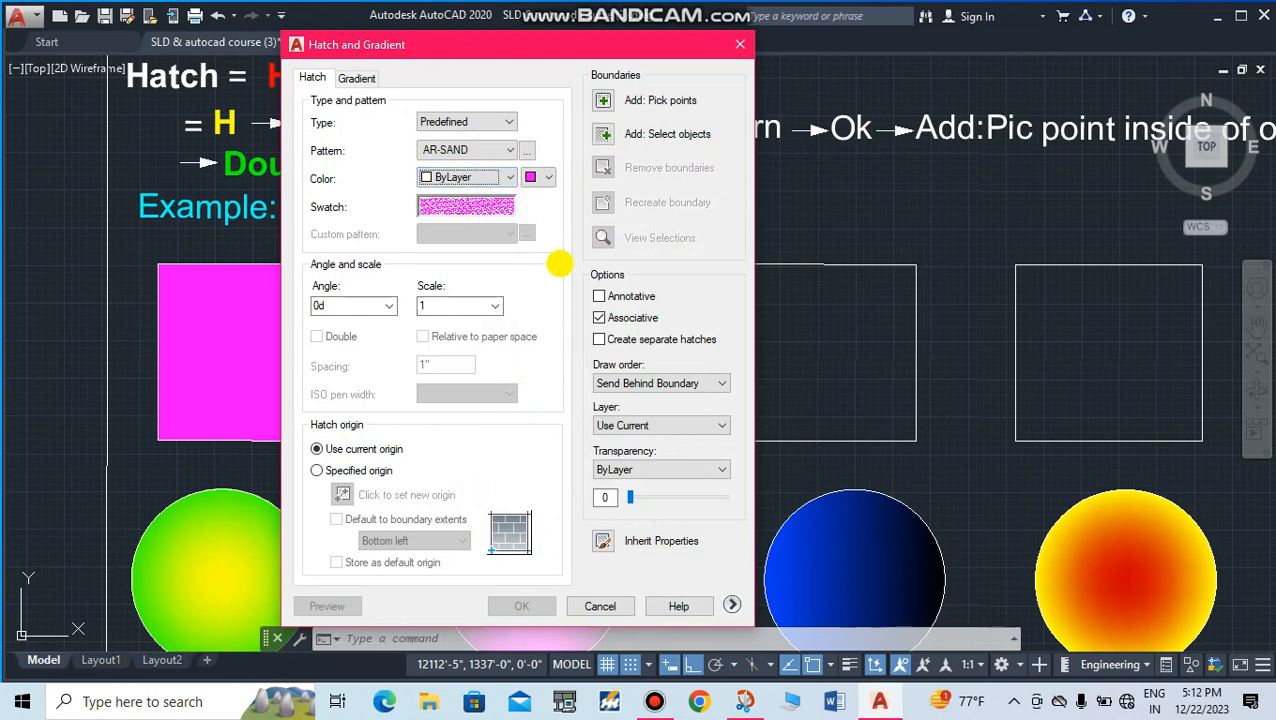
Step: Set the new hatch's background color to White
click(538, 176)
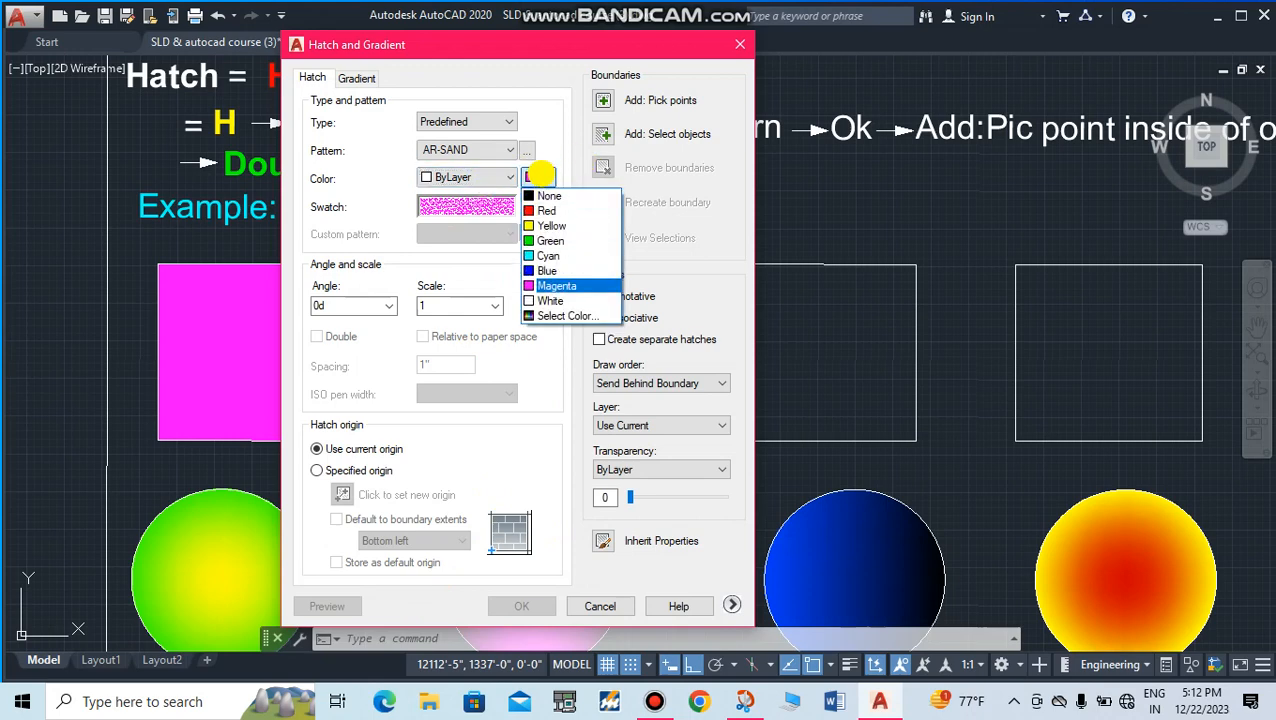
click(540, 176)
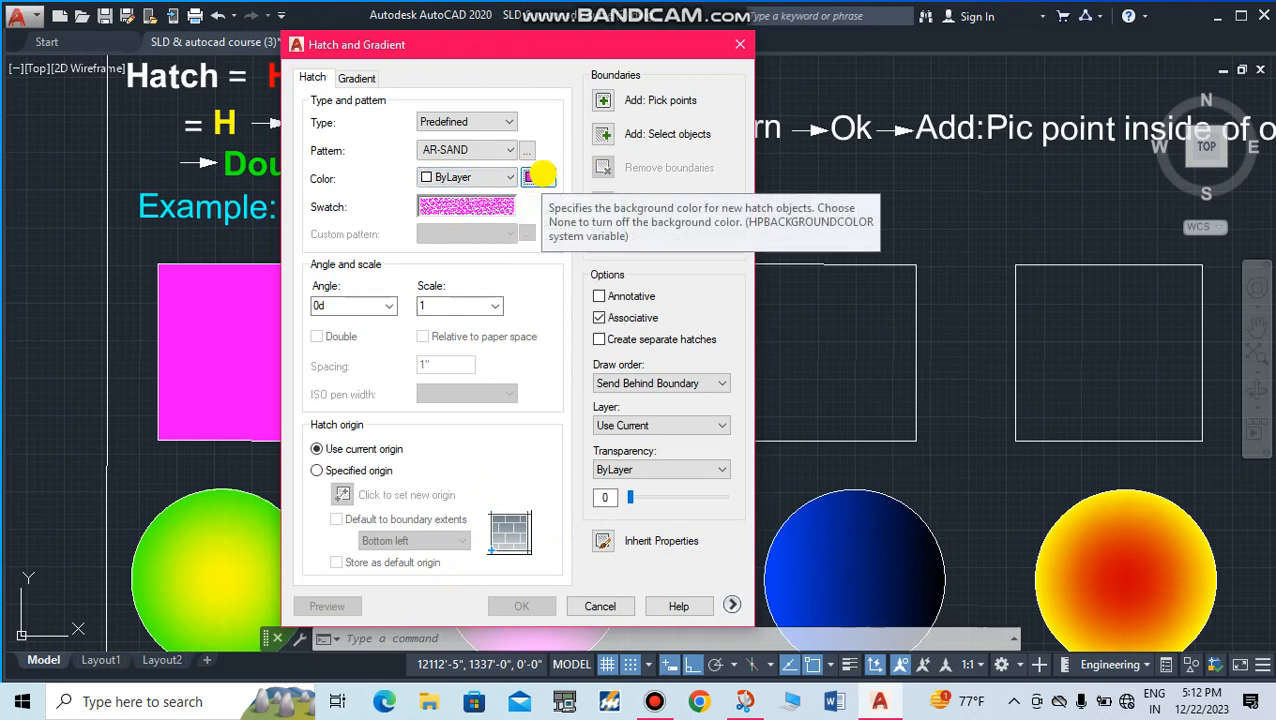
click(538, 176)
click(425, 177)
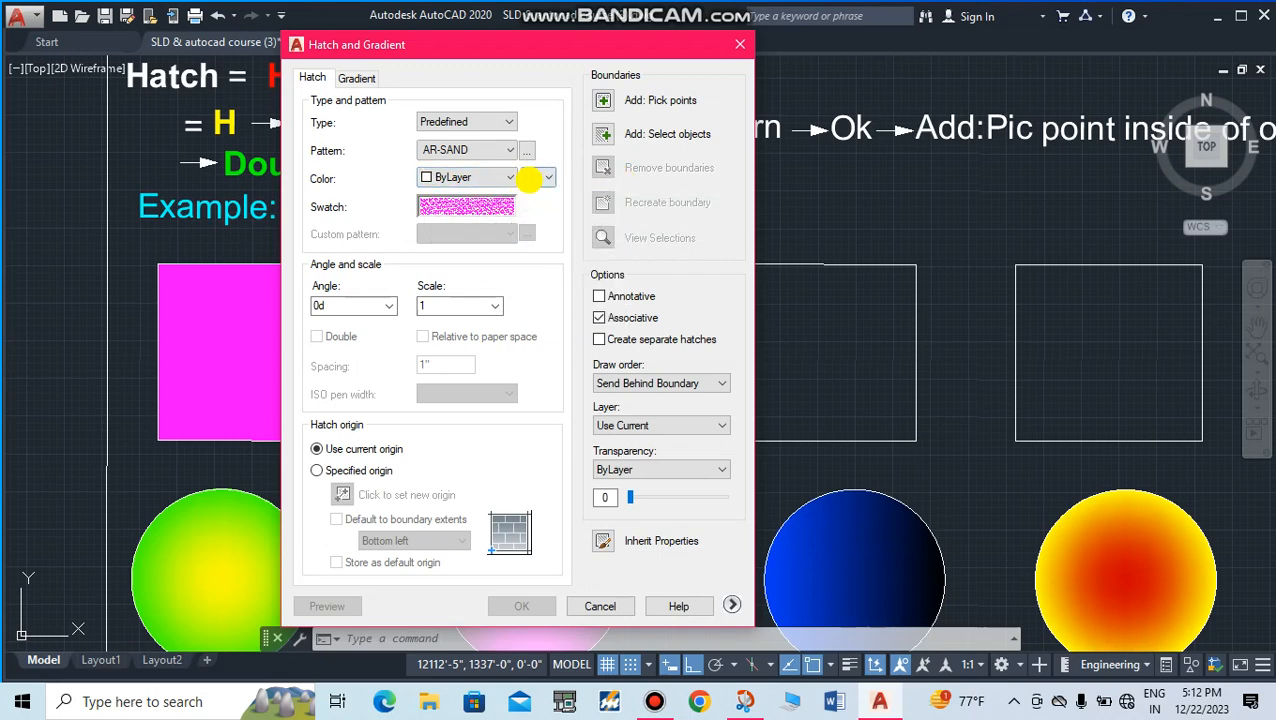
click(531, 177)
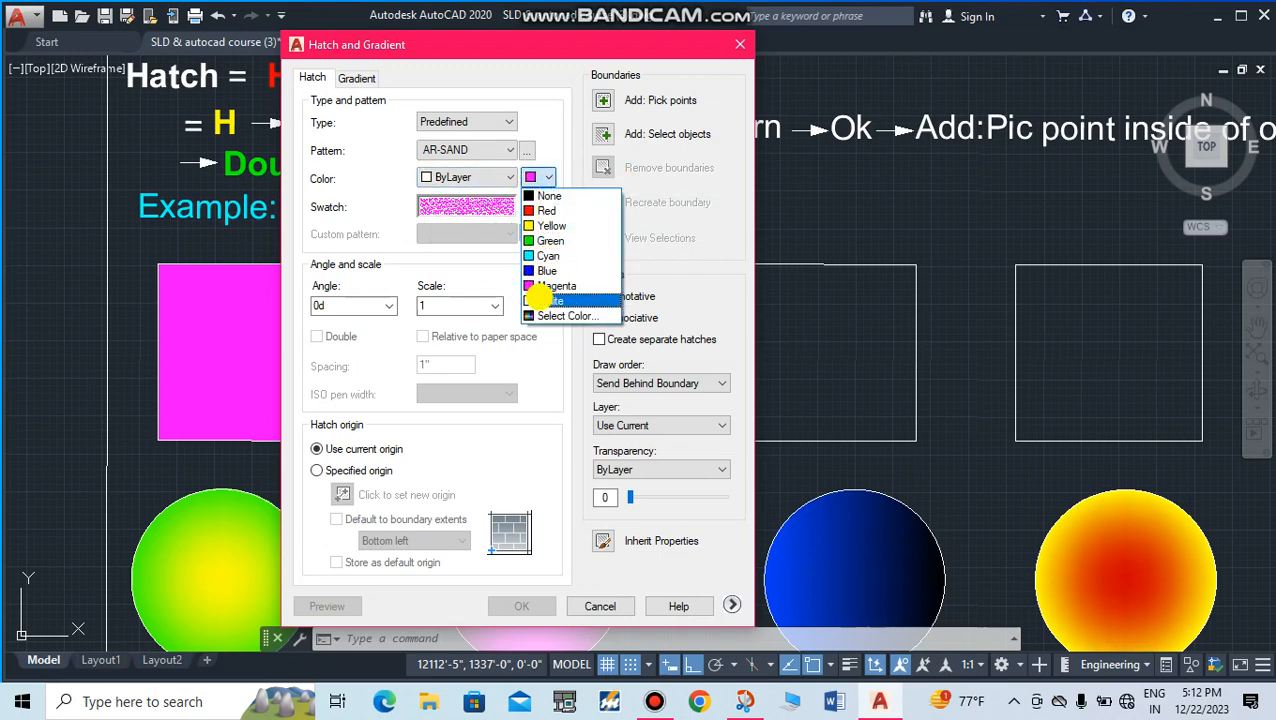
click(542, 300)
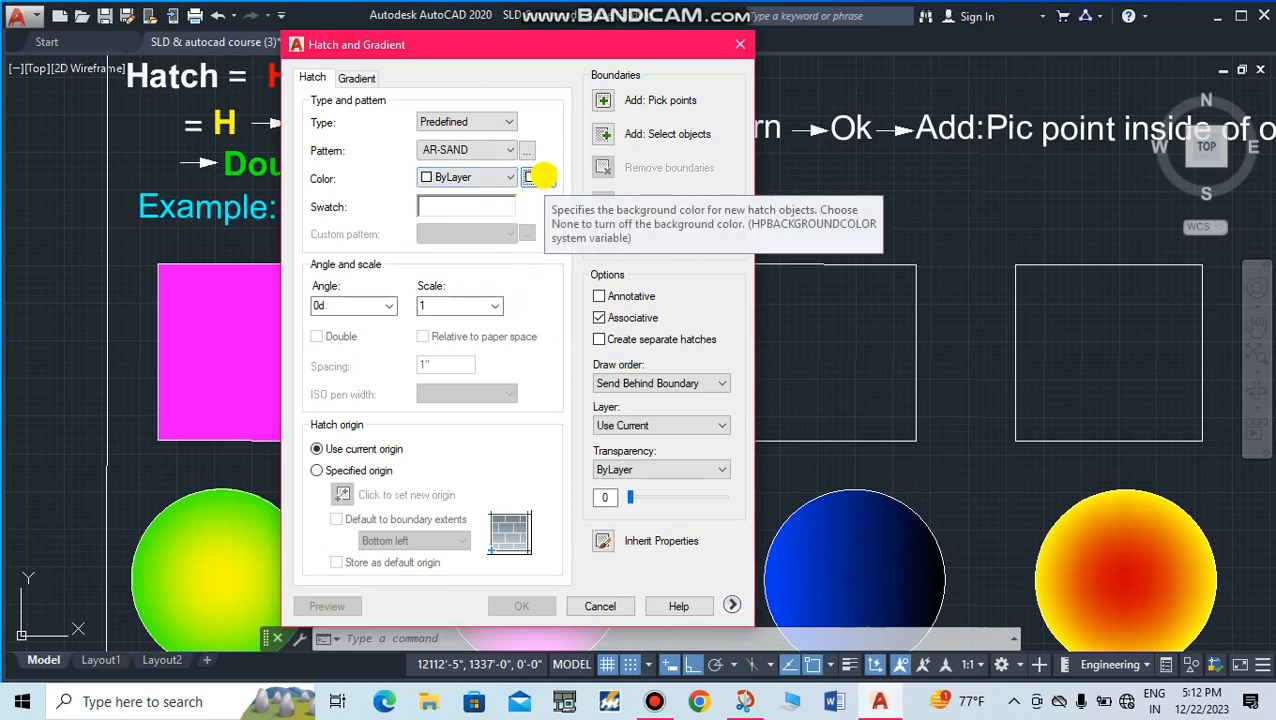
click(541, 176)
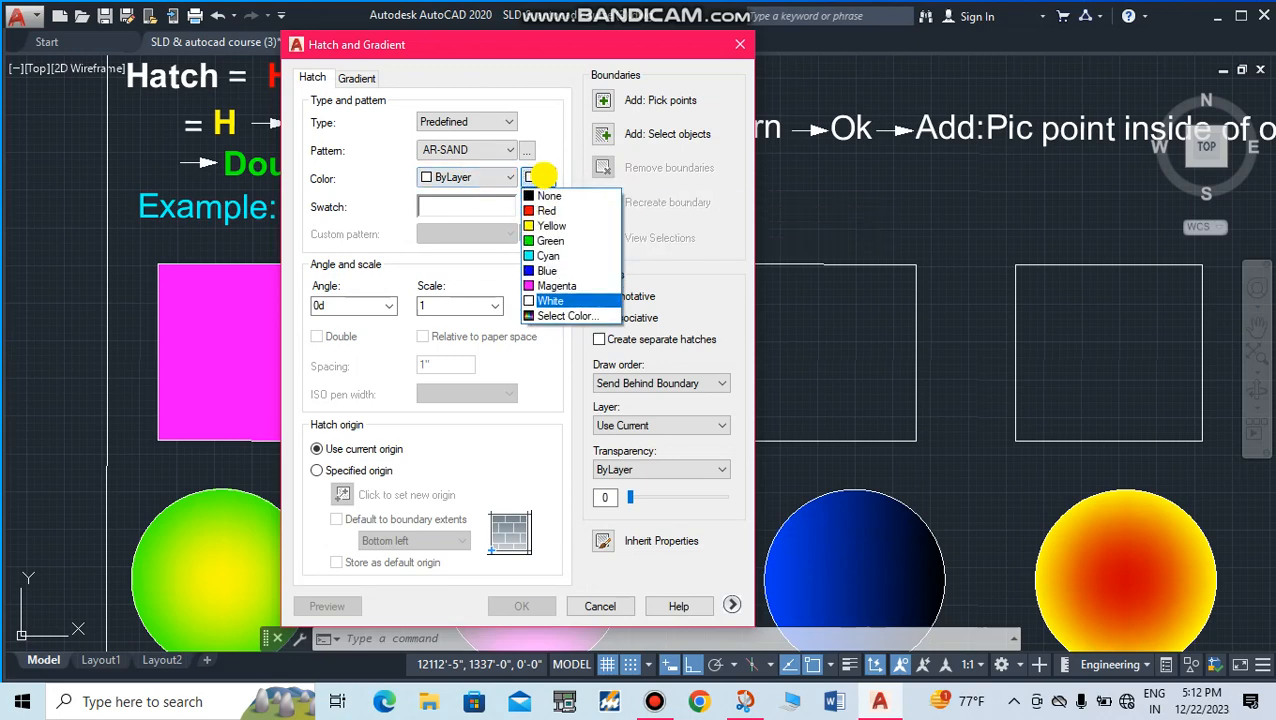
click(541, 176)
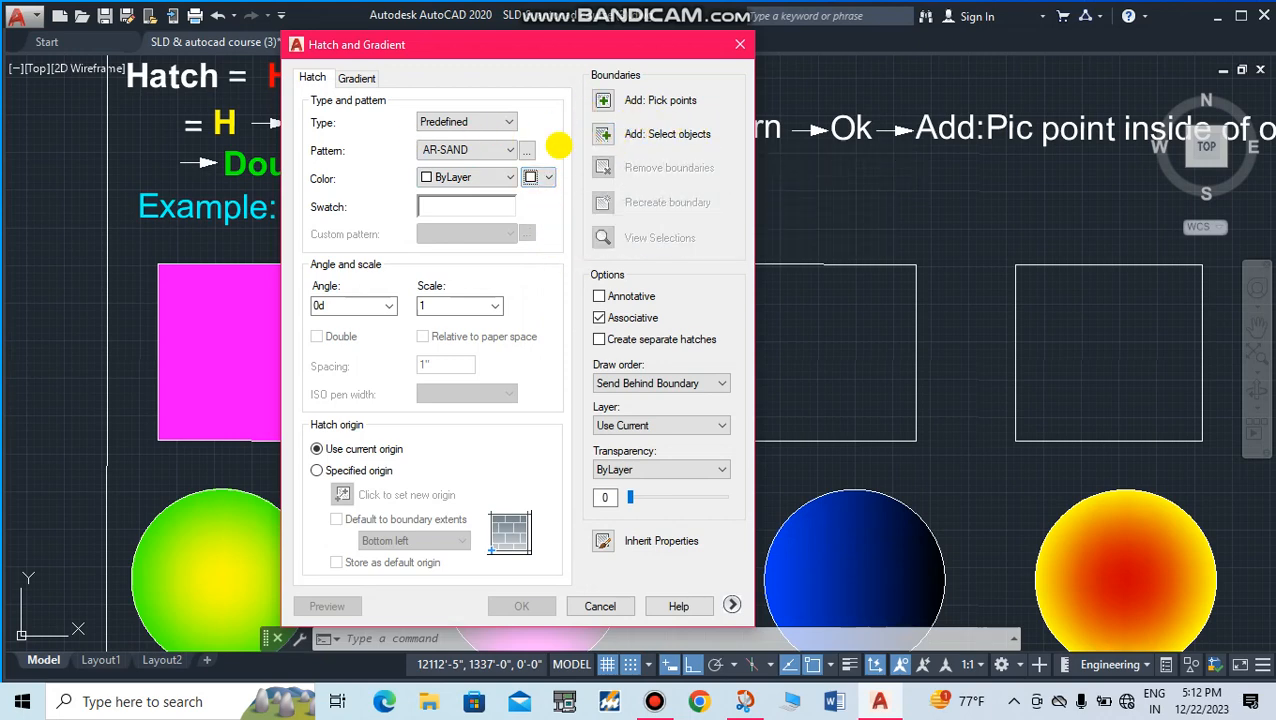
Step: Choose the AR-B816 pattern for the hatch and pick the interior of the second example square as its boundary
click(524, 149)
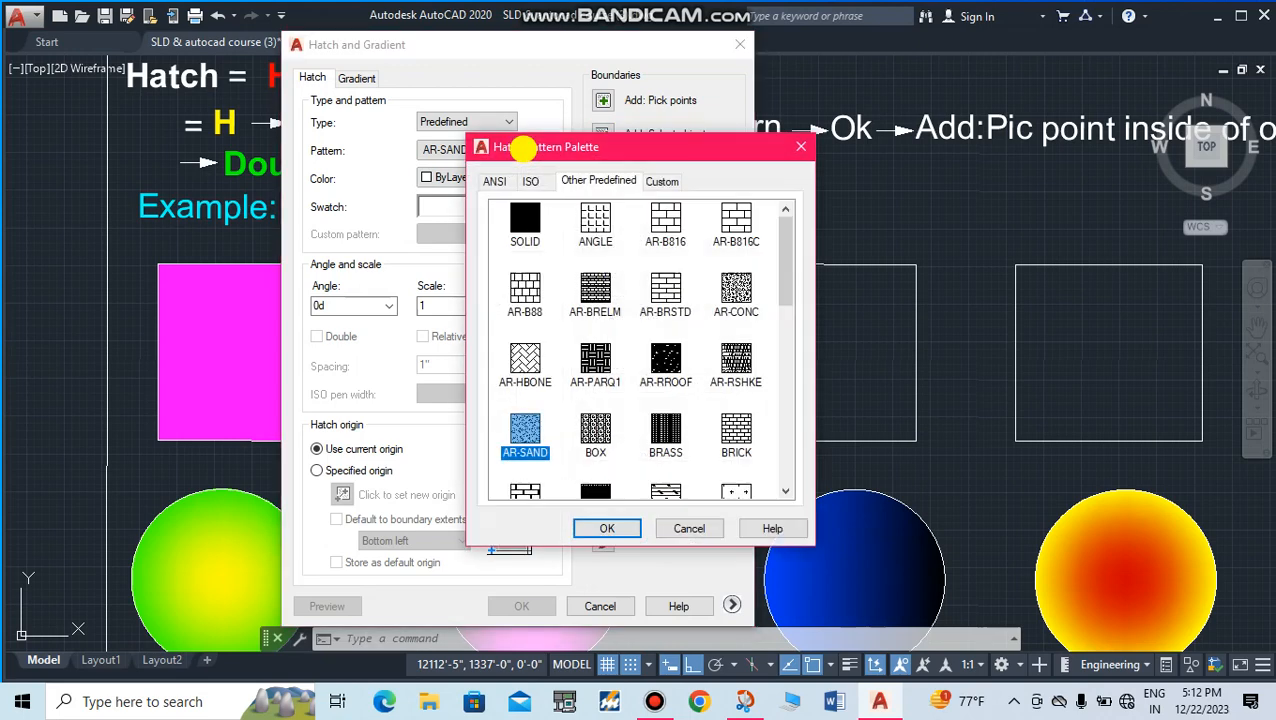
click(666, 222)
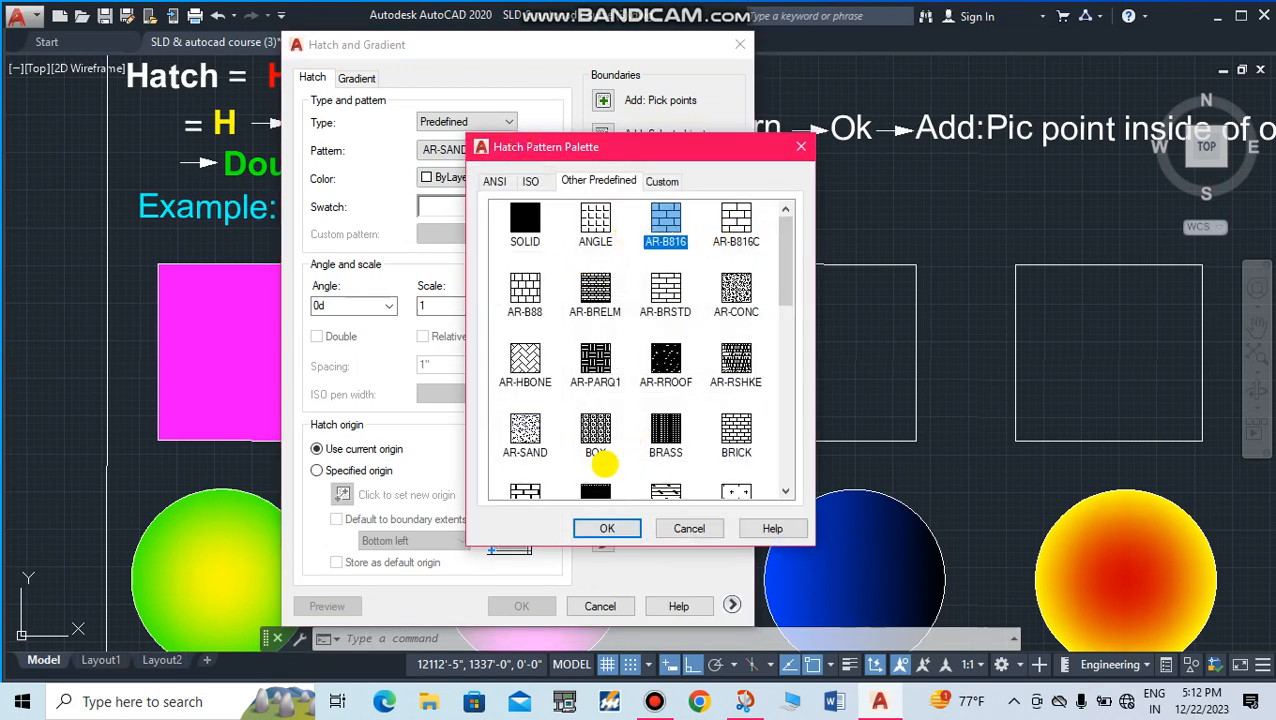
click(592, 527)
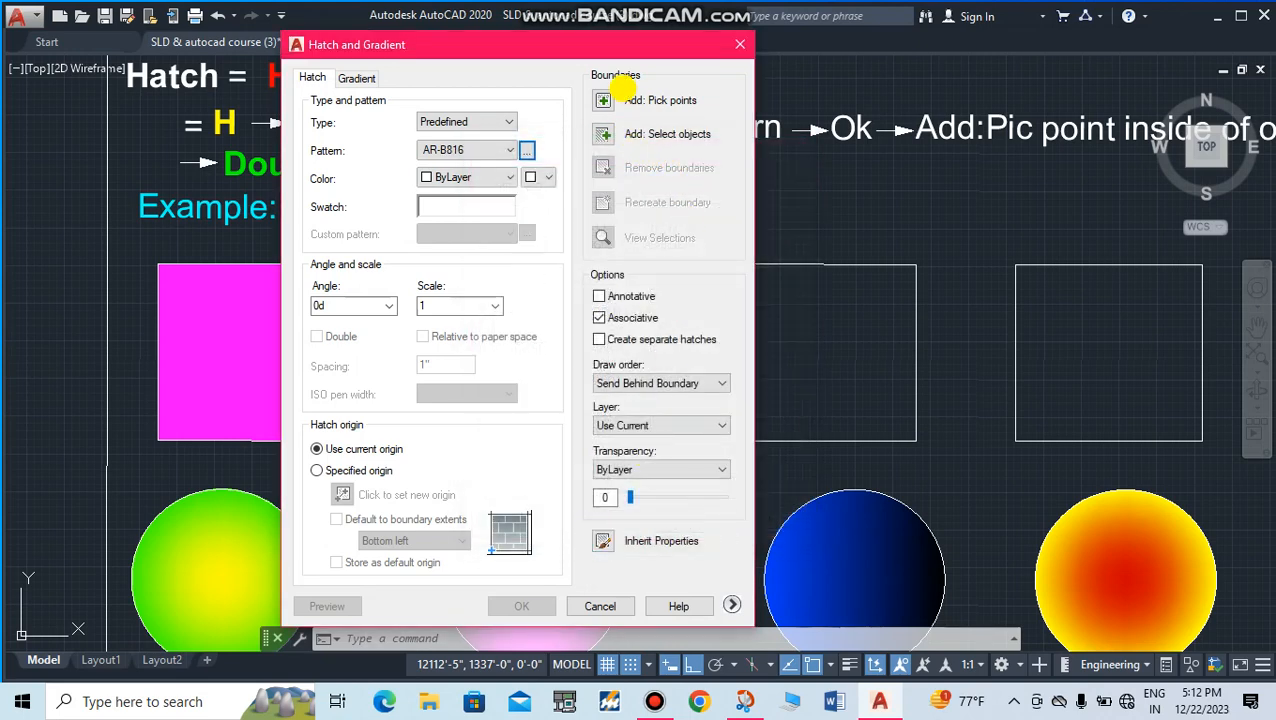
click(607, 98)
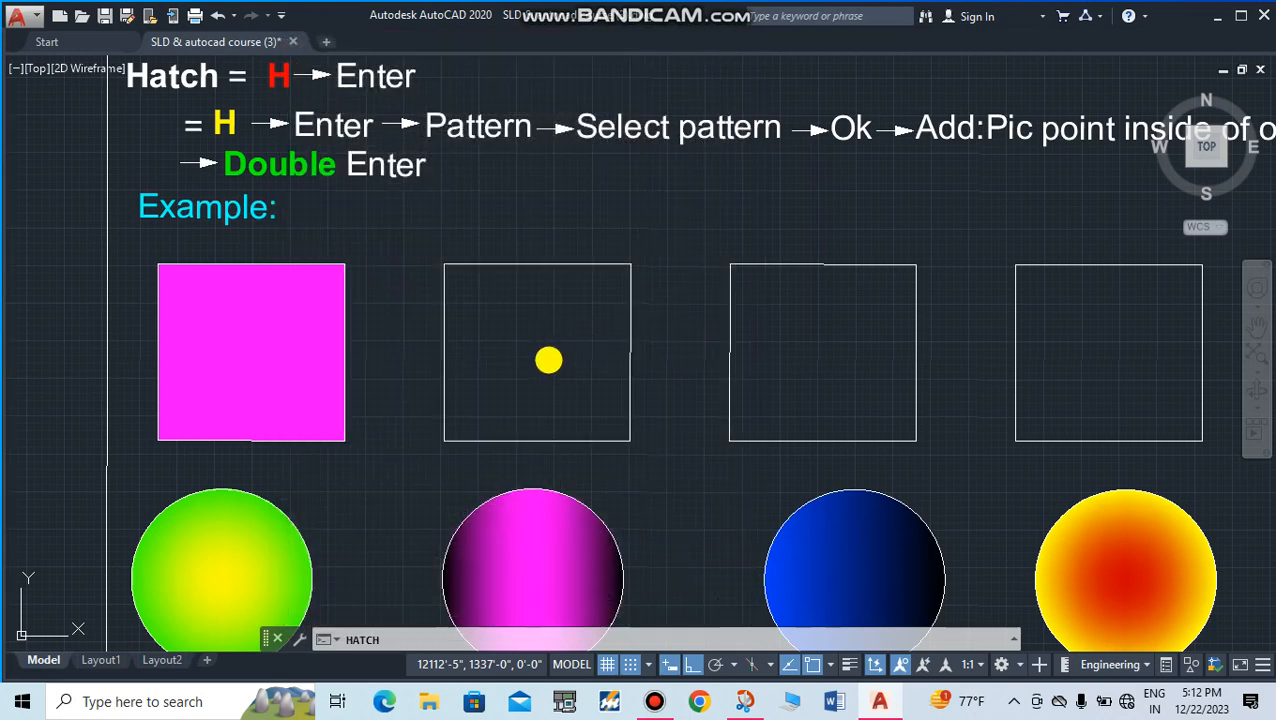
click(587, 365)
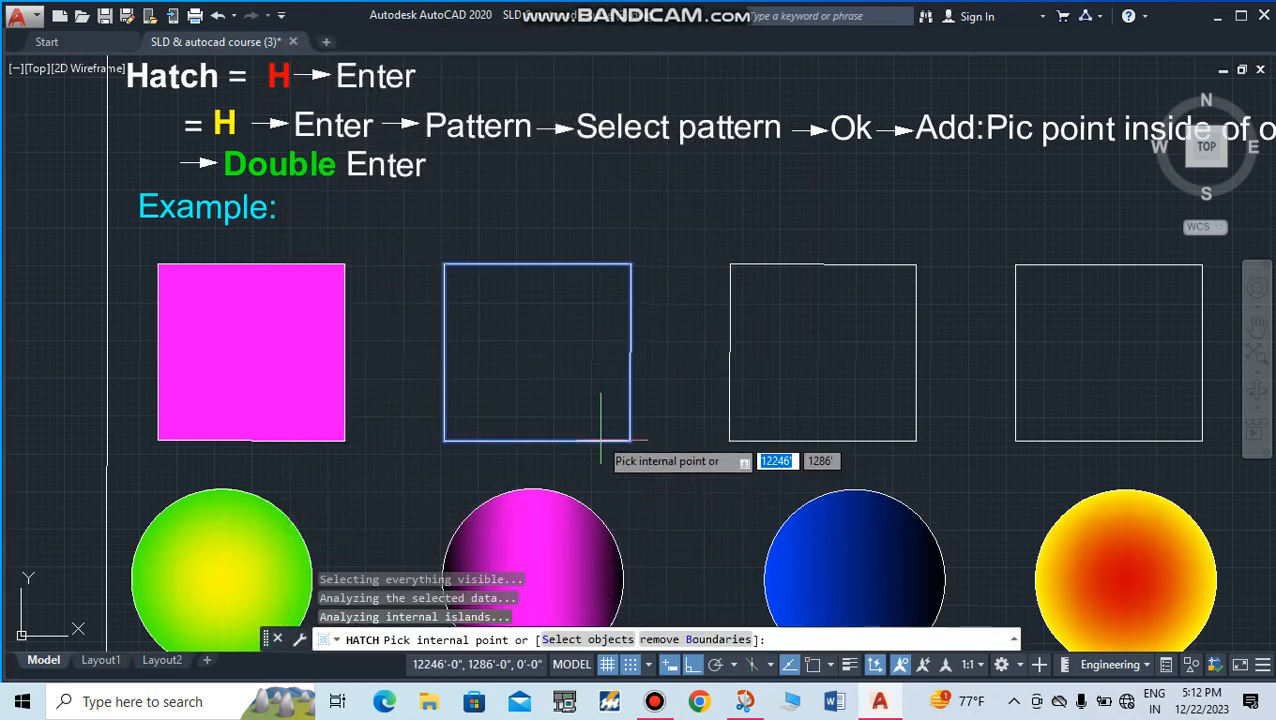
key(Return)
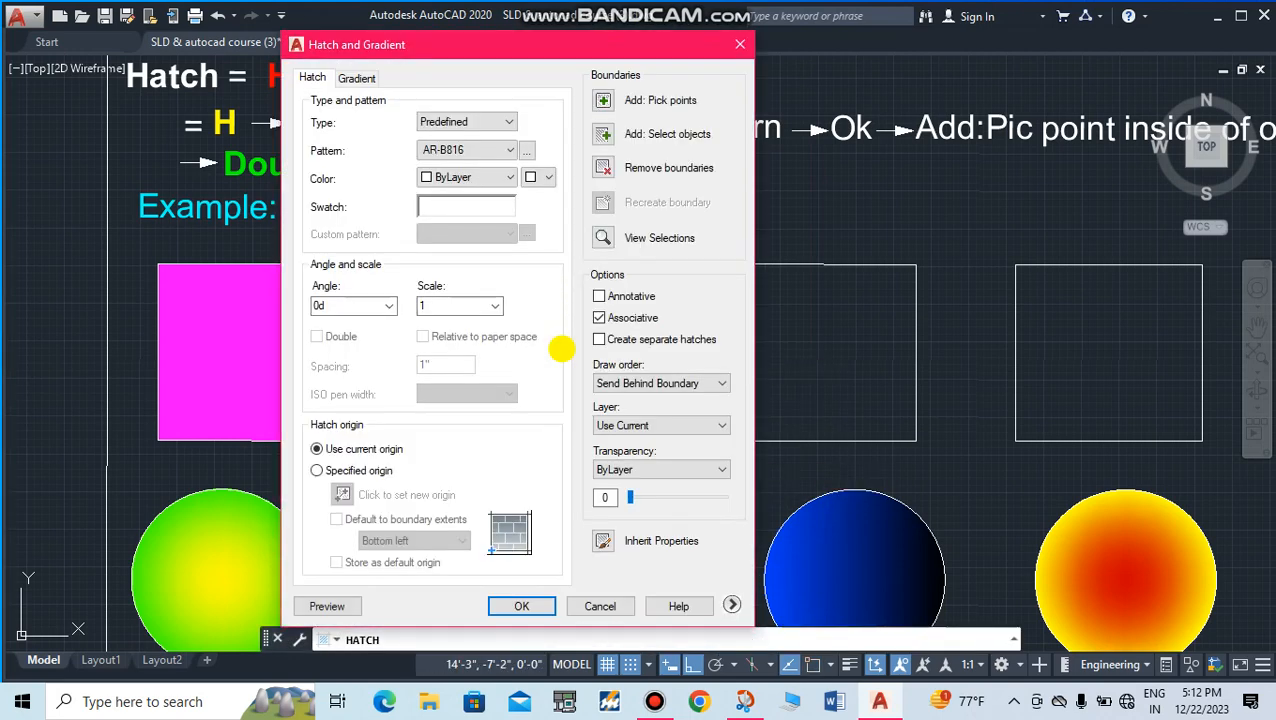
Step: Add the second example square's objects to the boundary selection and try to apply the AR-B816 hatch
click(601, 130)
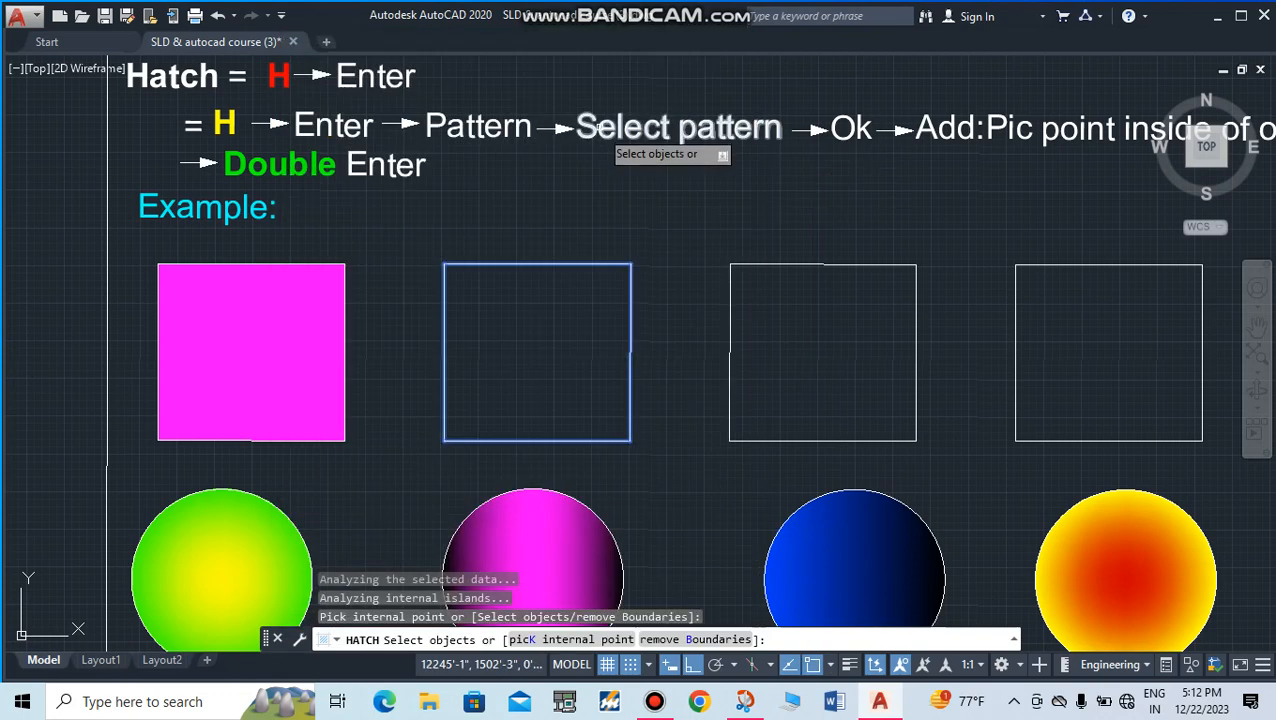
click(656, 466)
click(436, 265)
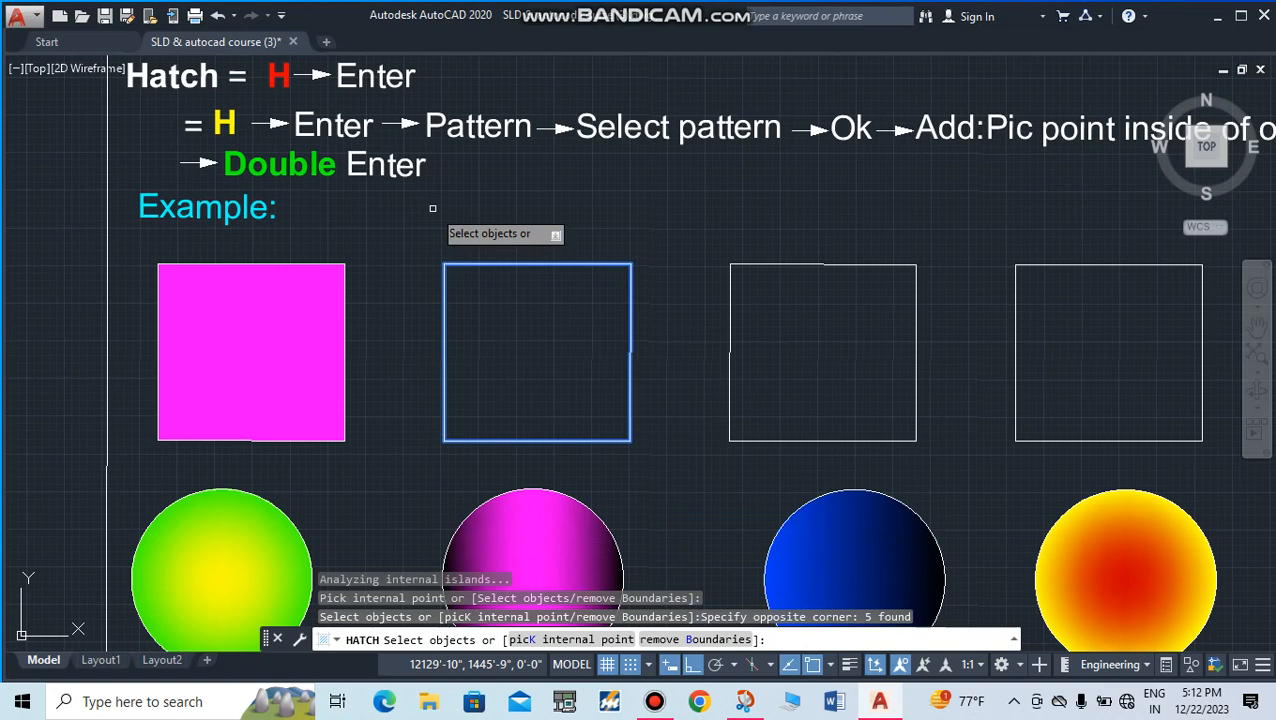
key(Return)
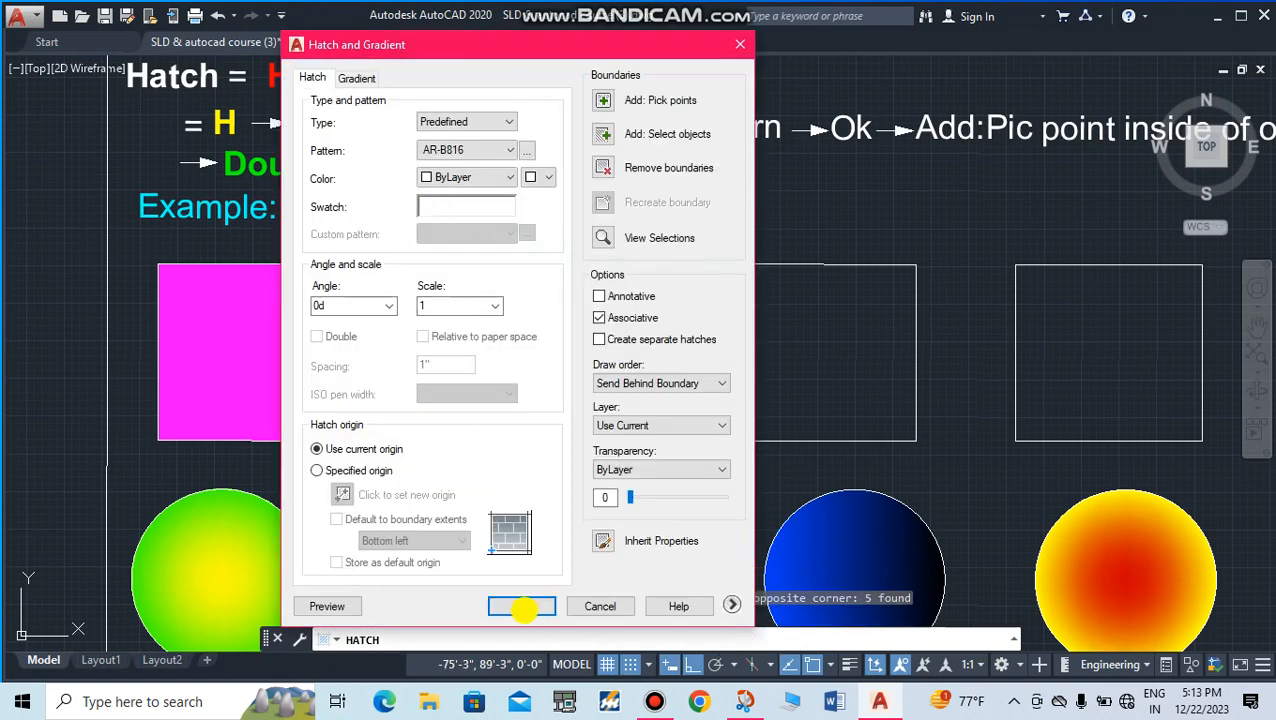
click(521, 606)
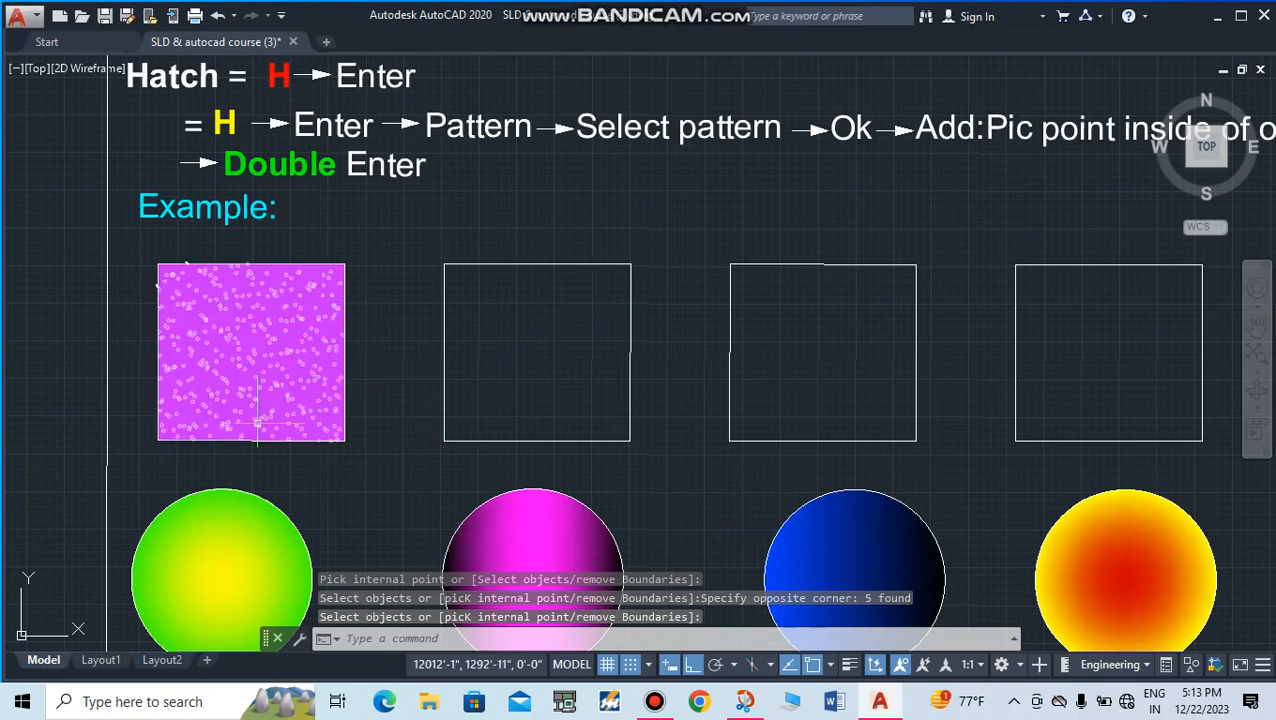
Step: Delete the magenta AR-SAND hatch from the first example square
scroll(252, 370, up, 2)
scroll(520, 350, down, 5)
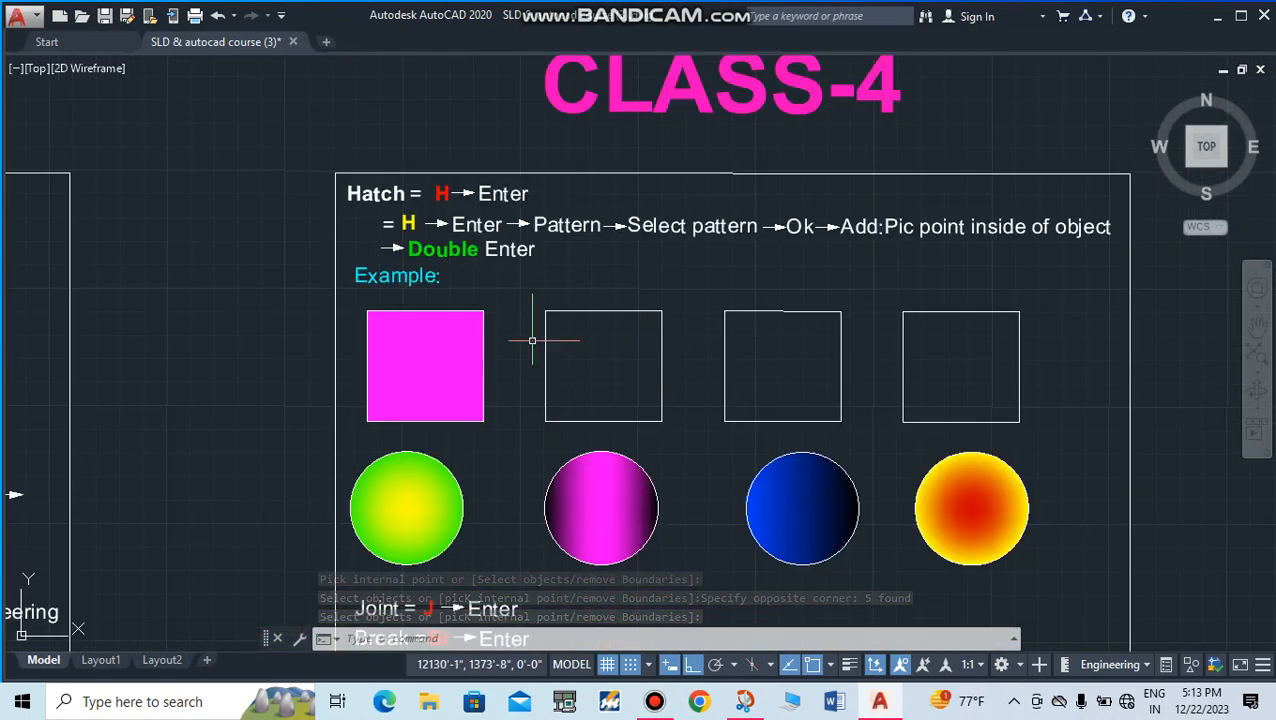
scroll(462, 359, up, 2)
middle_drag(604, 381, 294, 413)
scroll(357, 316, down, 2)
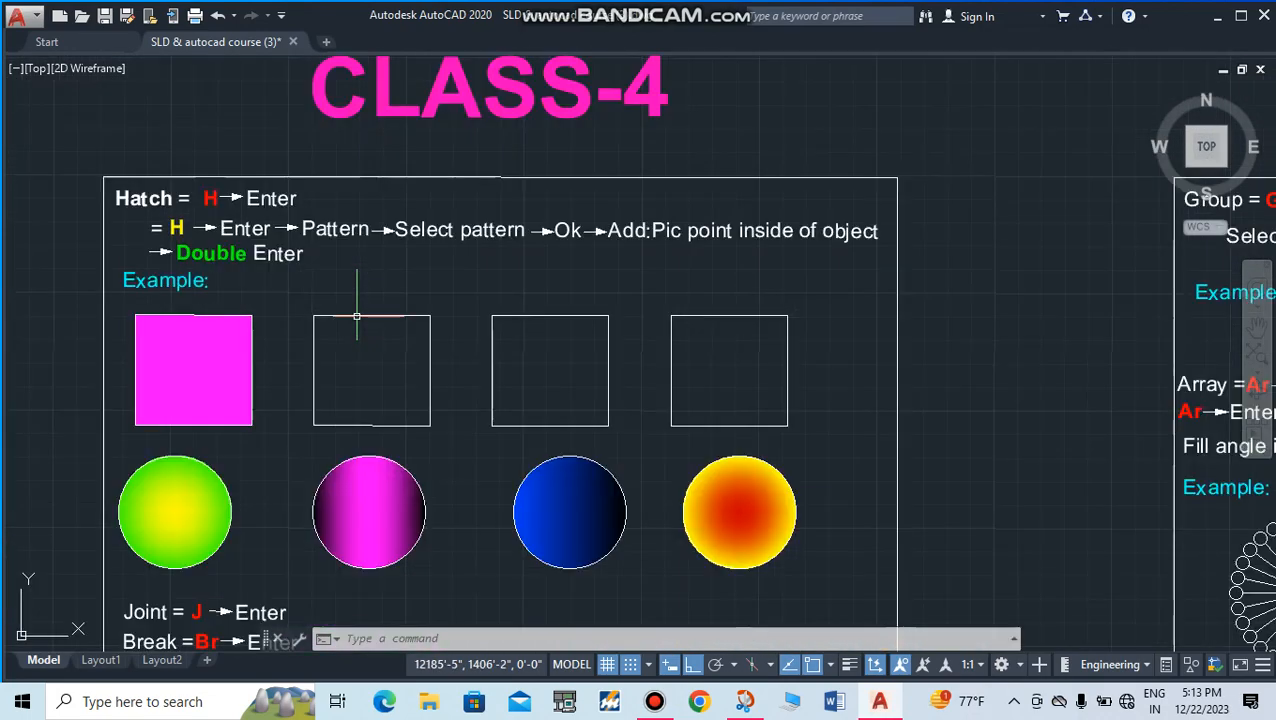
click(193, 370)
key(Delete)
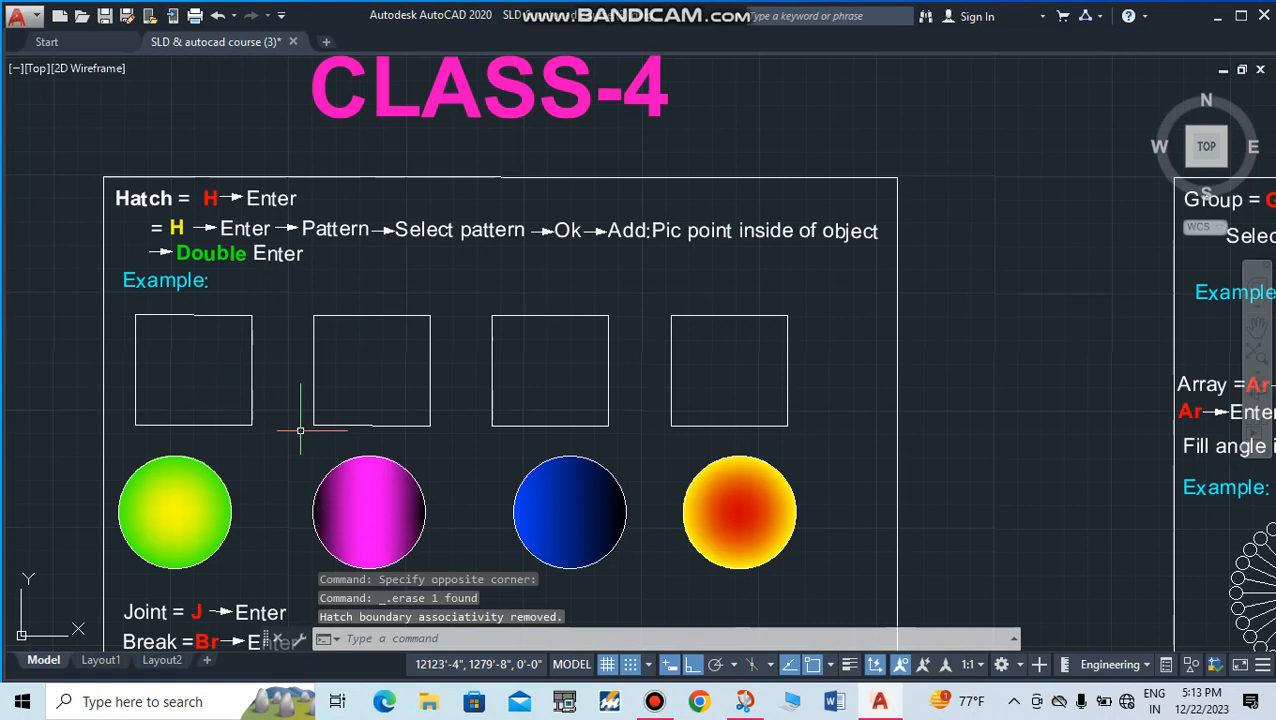
Step: Start a new hatch, move its dialog clear of the first two squares and choose the AR-CONC pattern
text(H)
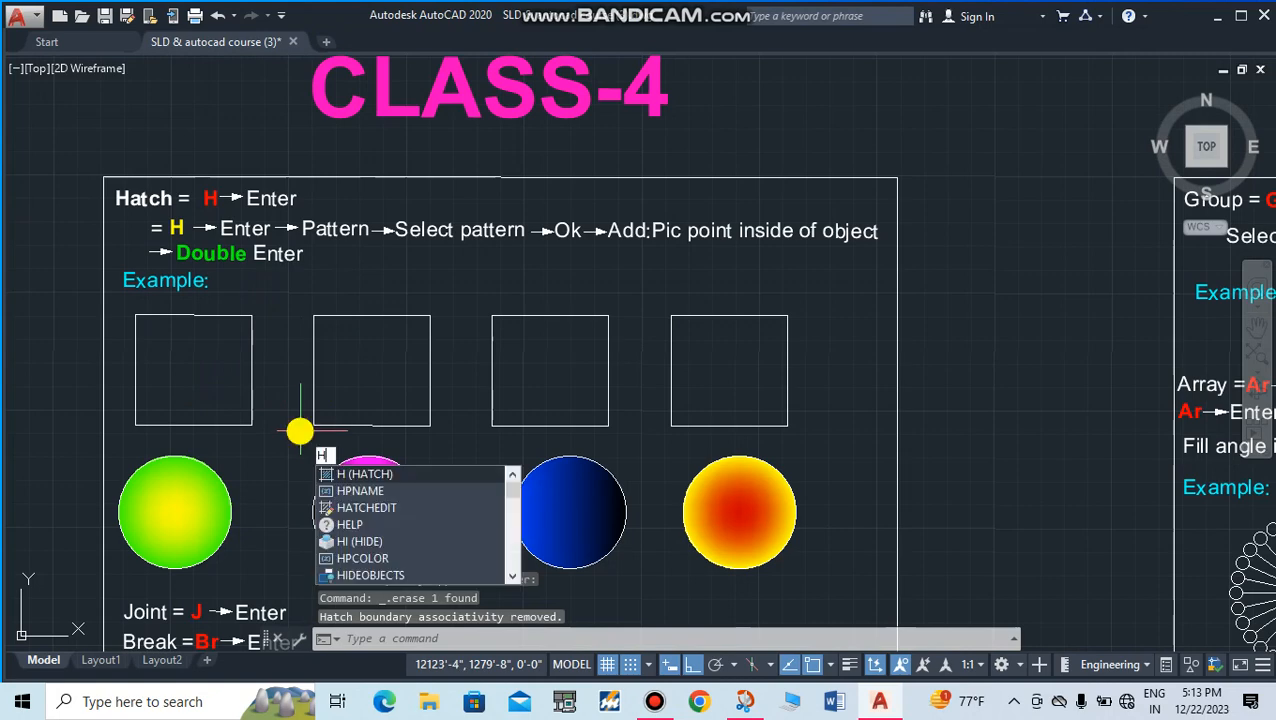
key(Return)
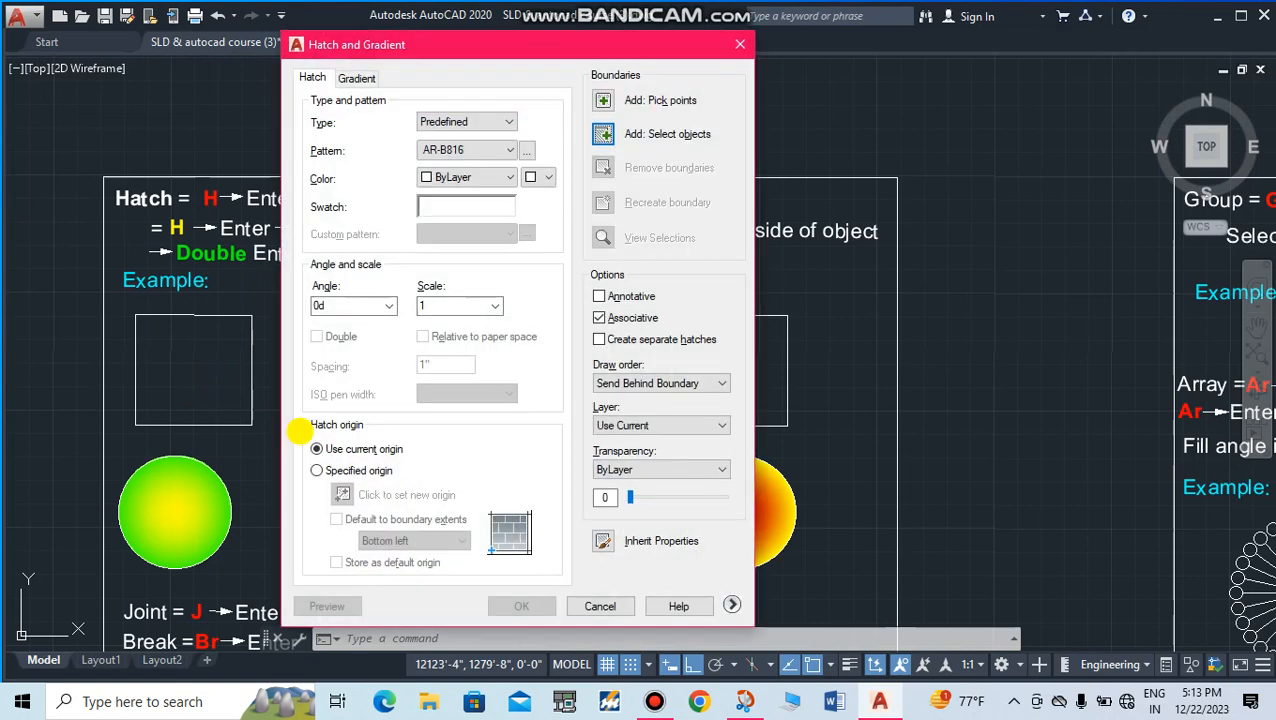
mouse_move(460, 46)
mouse_down()
mouse_move(561, 208)
mouse_move(789, 169)
mouse_up()
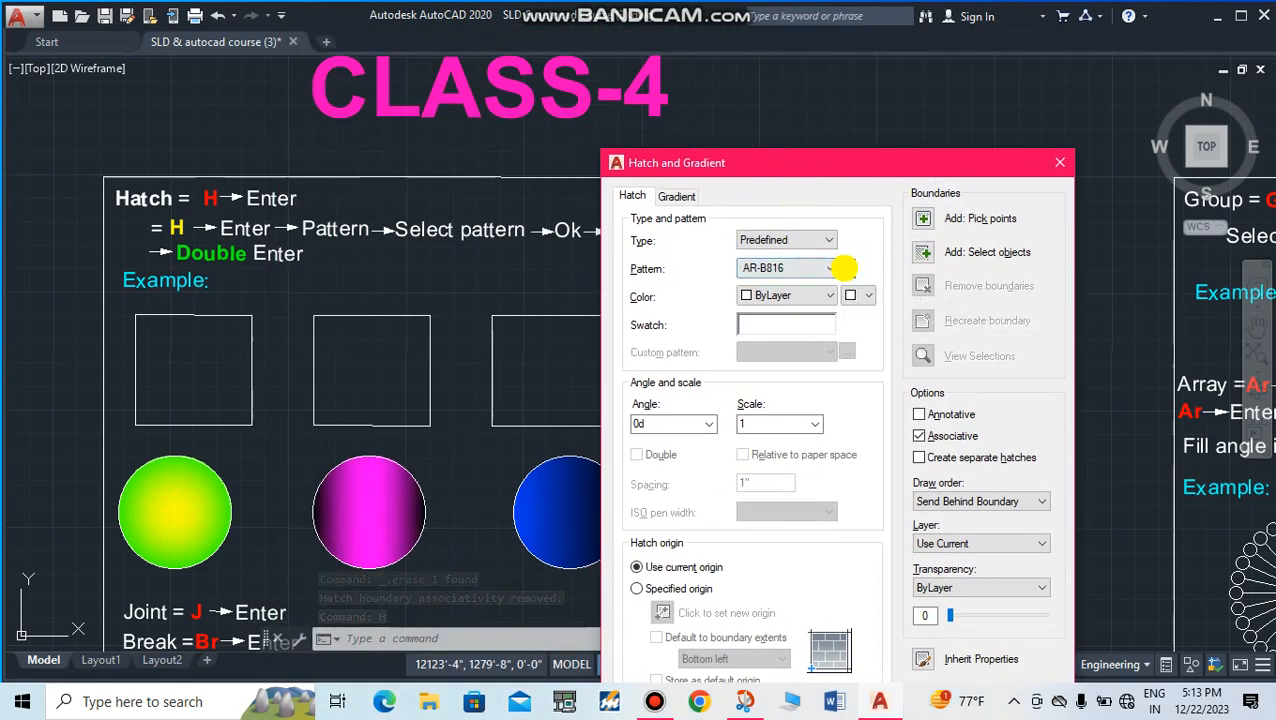
click(845, 268)
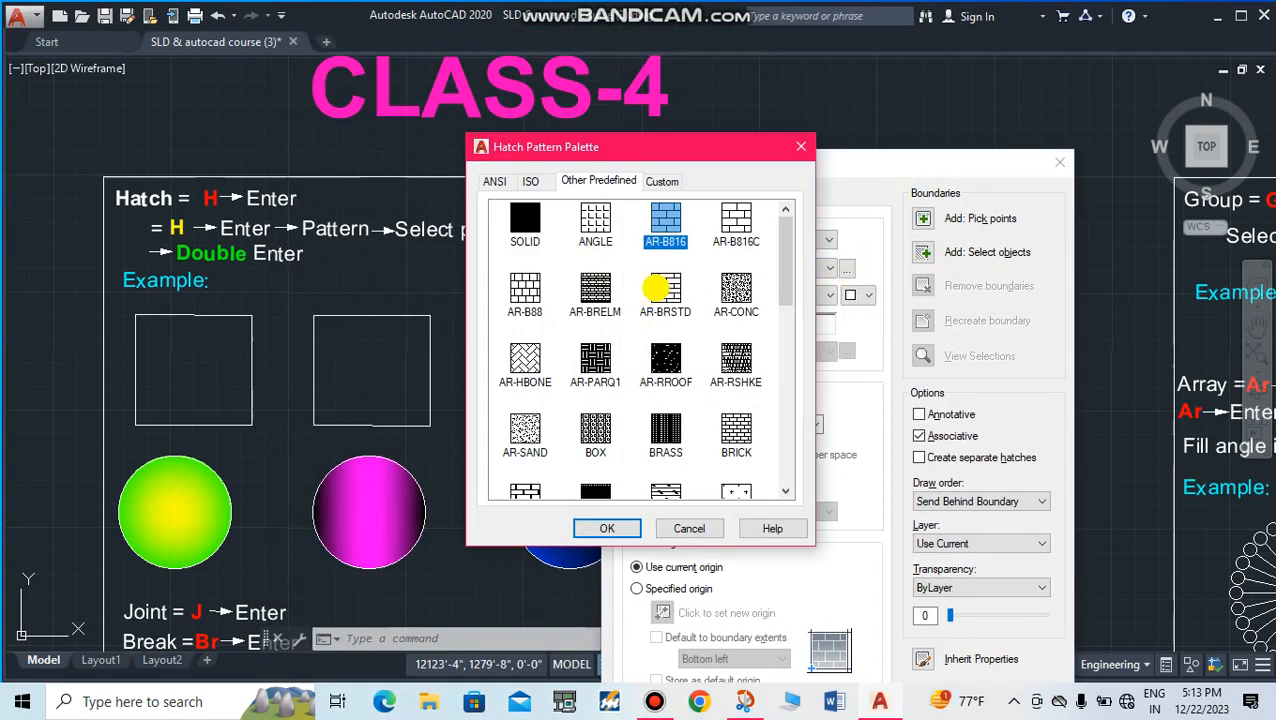
click(736, 290)
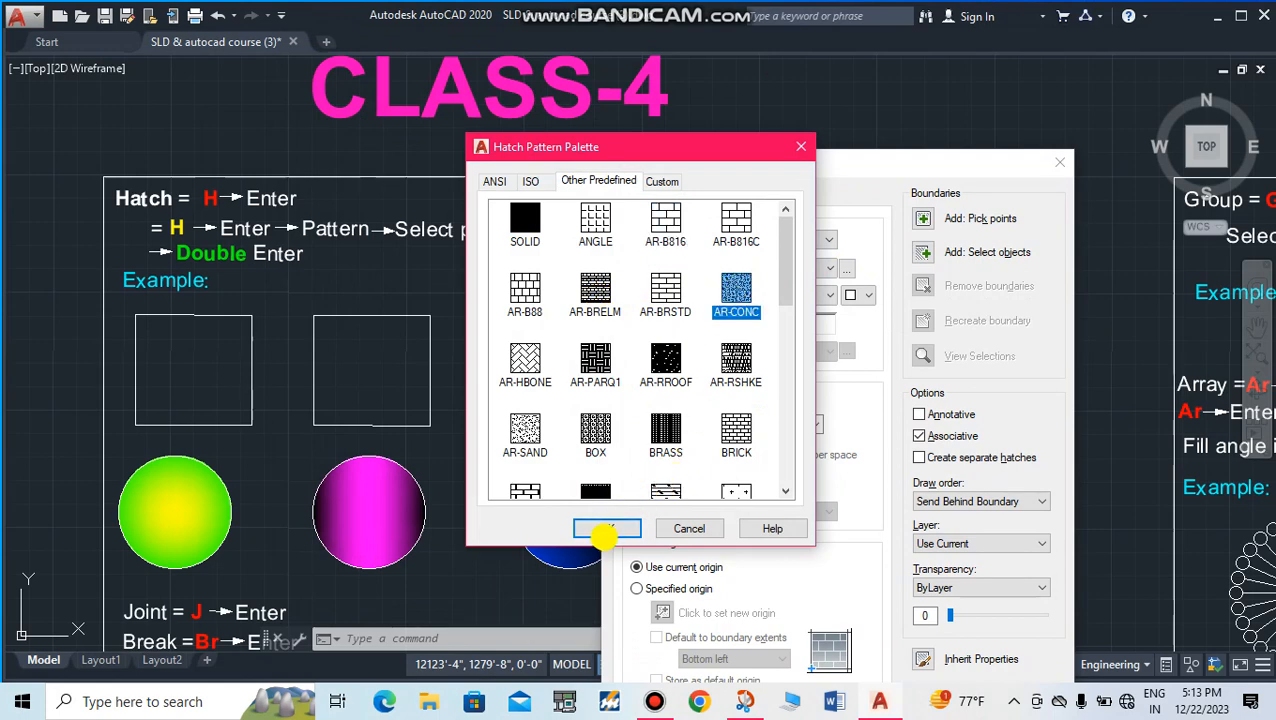
click(607, 528)
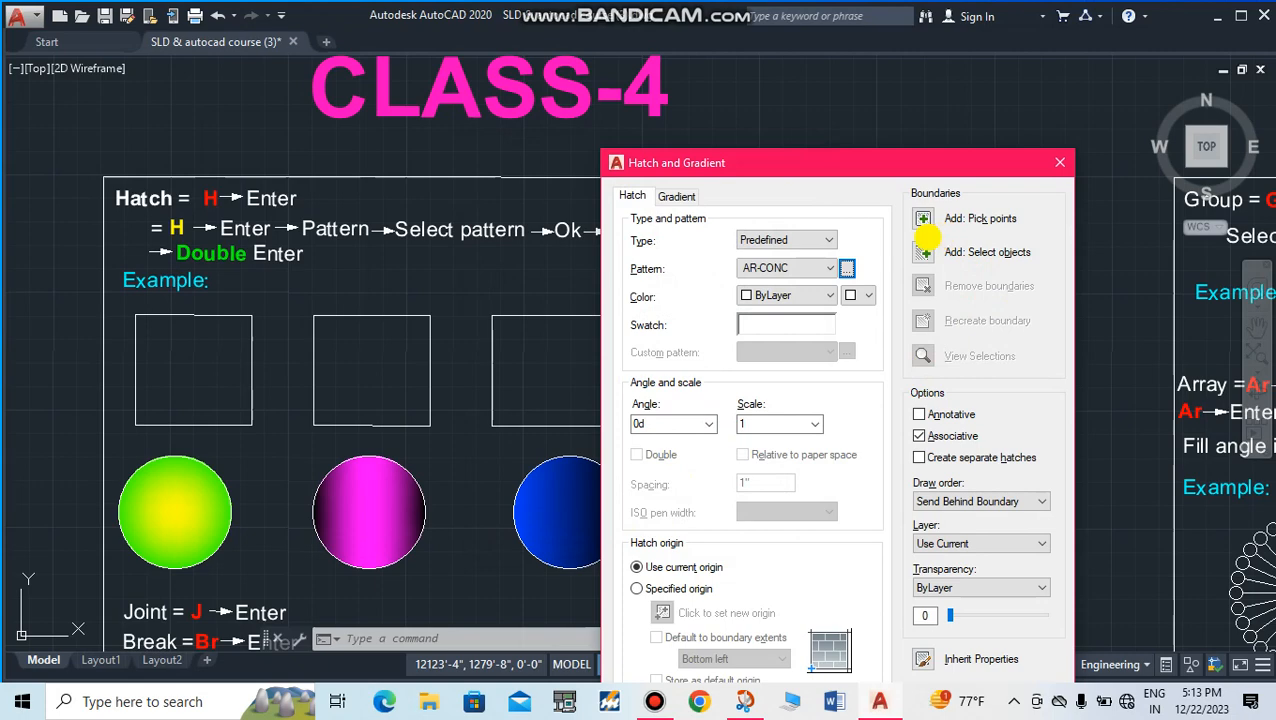
Step: Apply the AR-CONC hatch to the first example square, using a point inside it as the boundary
mouse_move(796, 170)
mouse_down()
mouse_move(750, 245)
mouse_move(508, 322)
mouse_move(506, 306)
mouse_up()
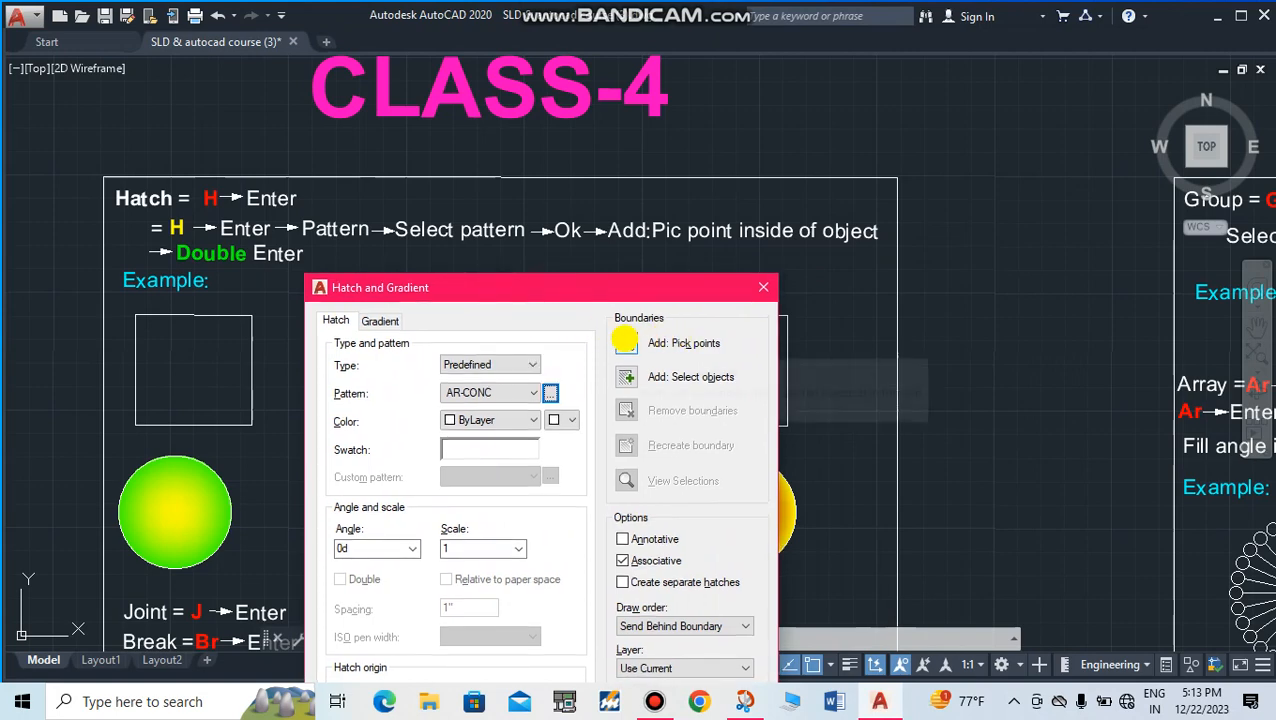
click(622, 343)
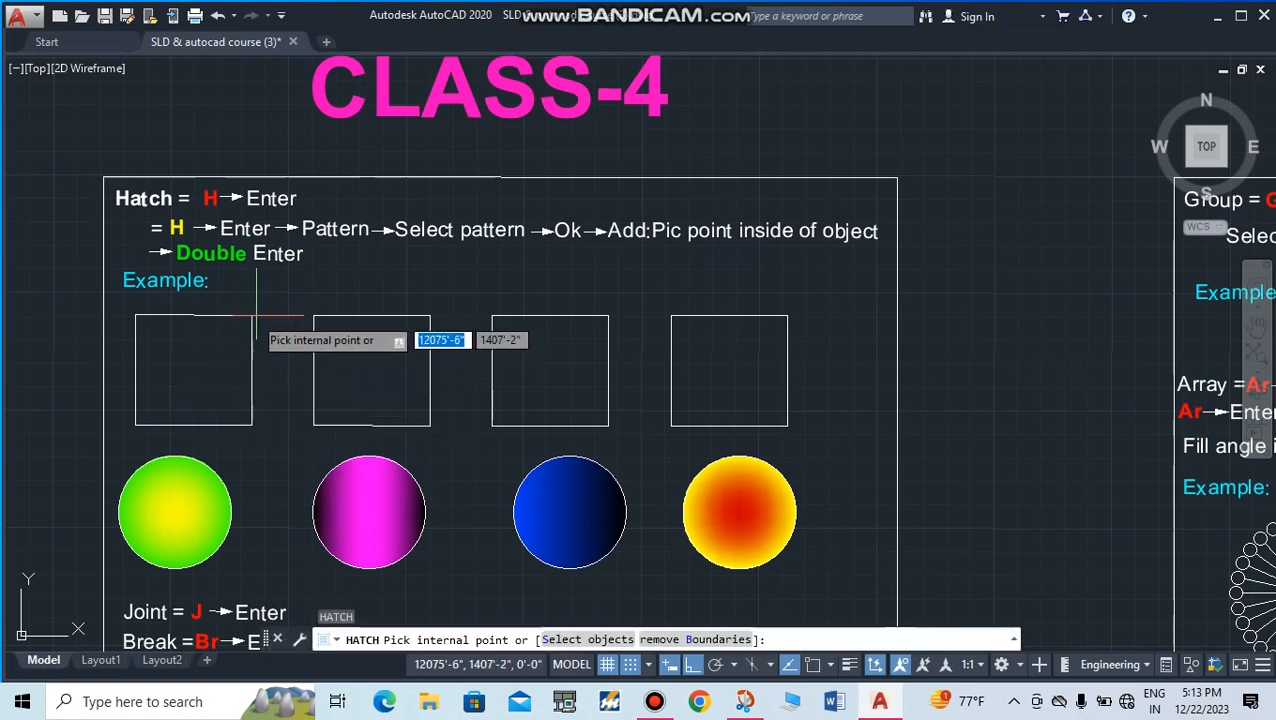
click(188, 370)
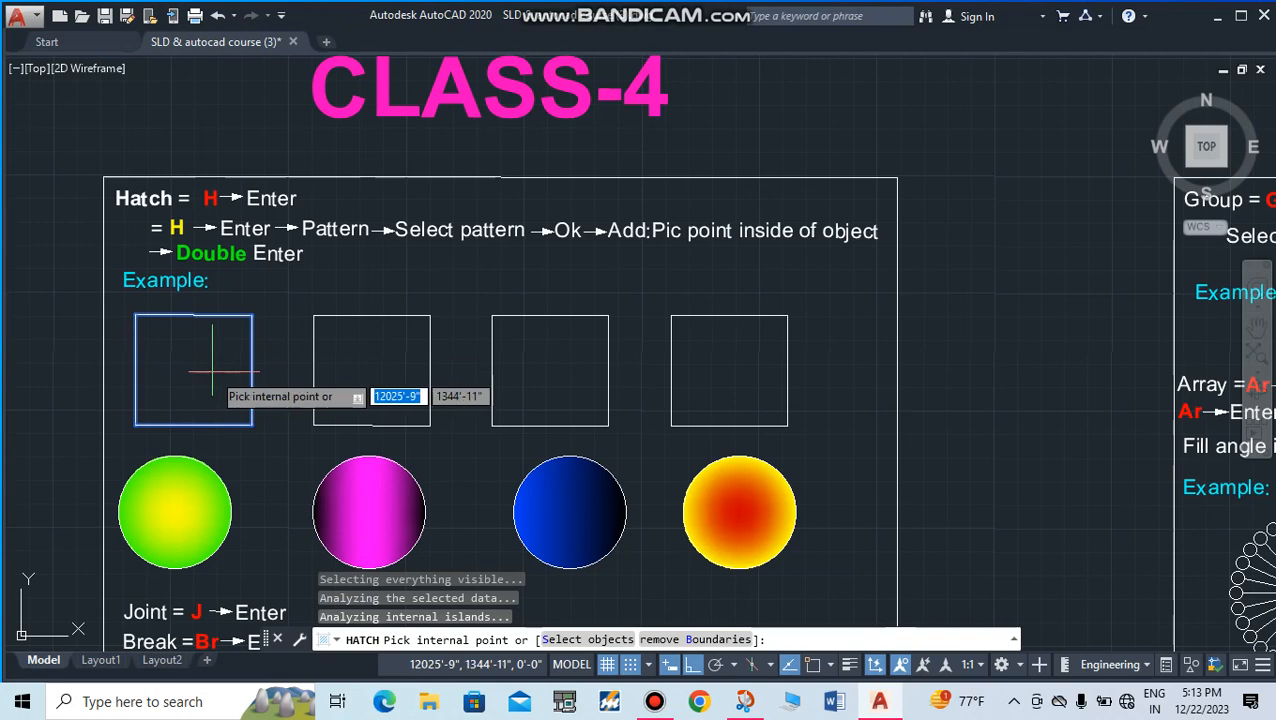
key(Return)
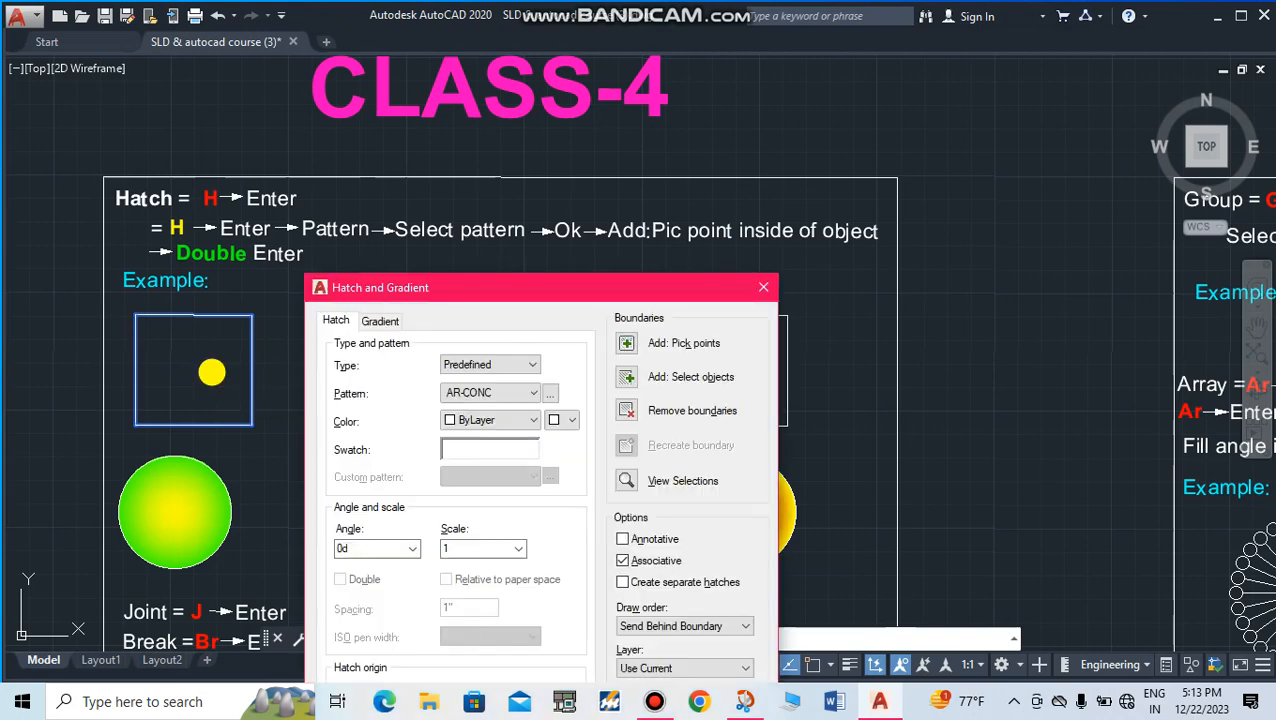
key(Return)
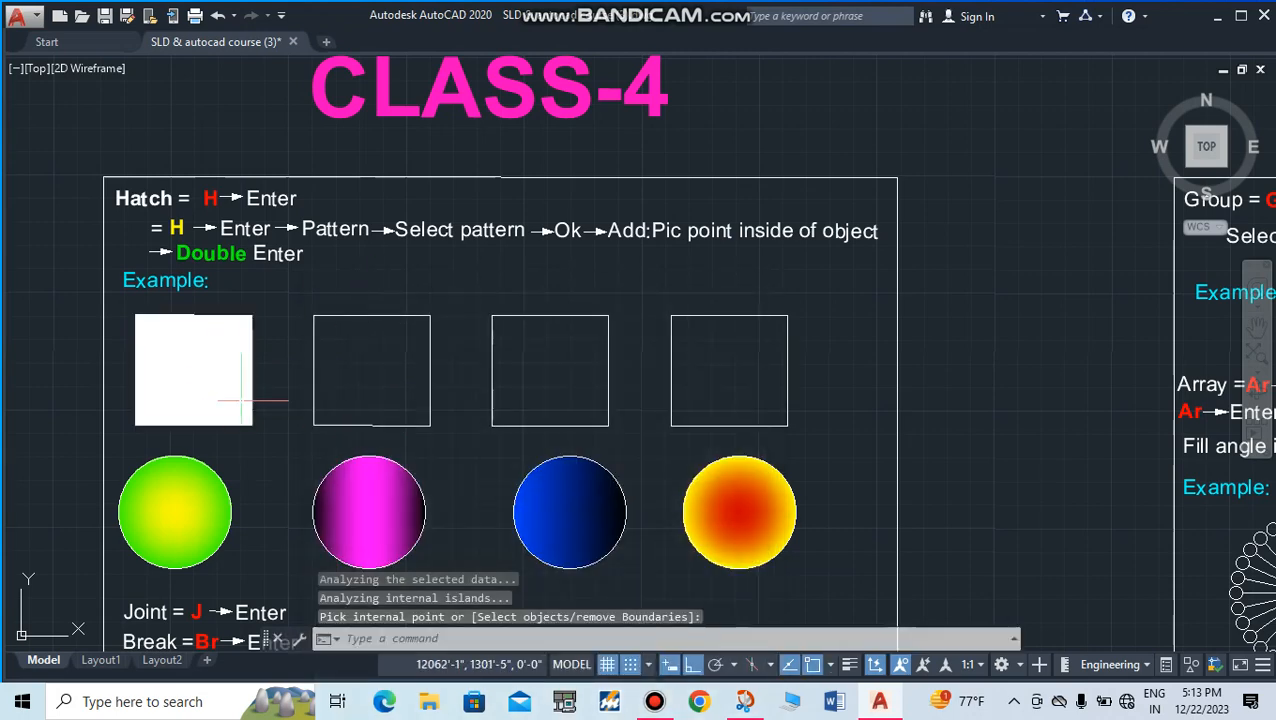
Step: Set the scale of the first square's AR-CONC hatch to 50 through its quick properties
scroll(184, 370, up, 5)
scroll(182, 392, down, 5)
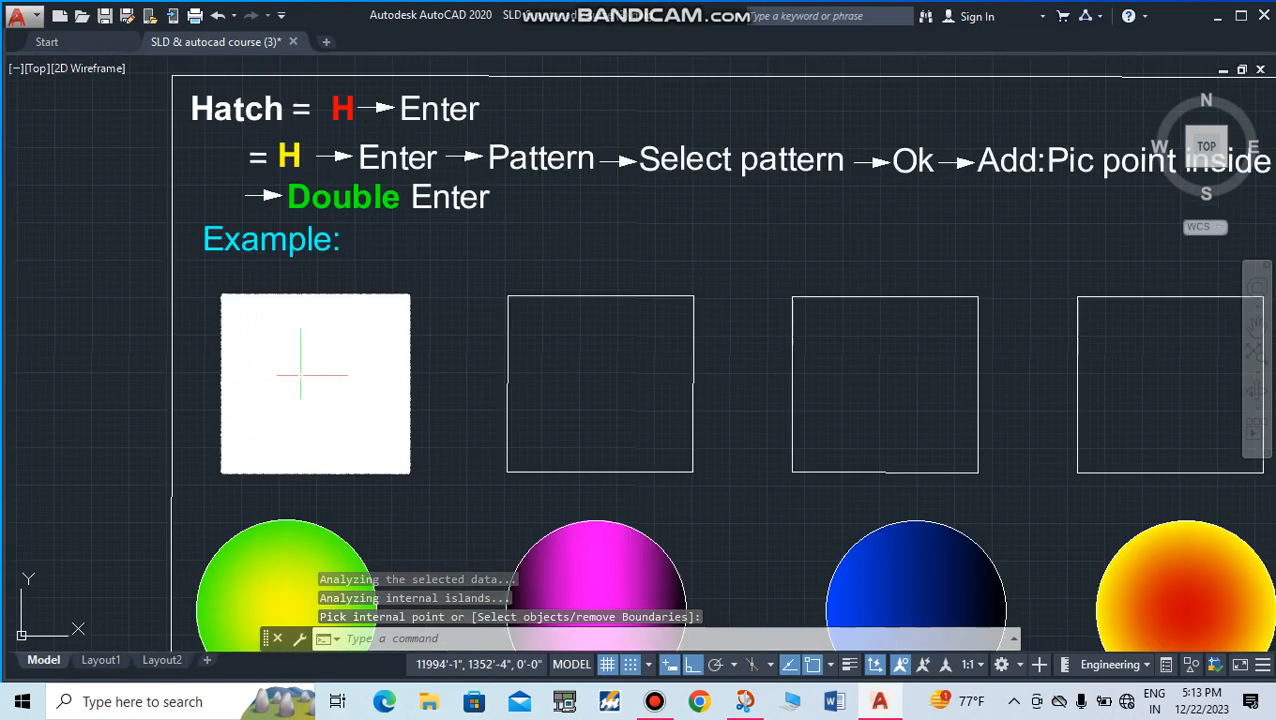
click(302, 383)
right_click(304, 378)
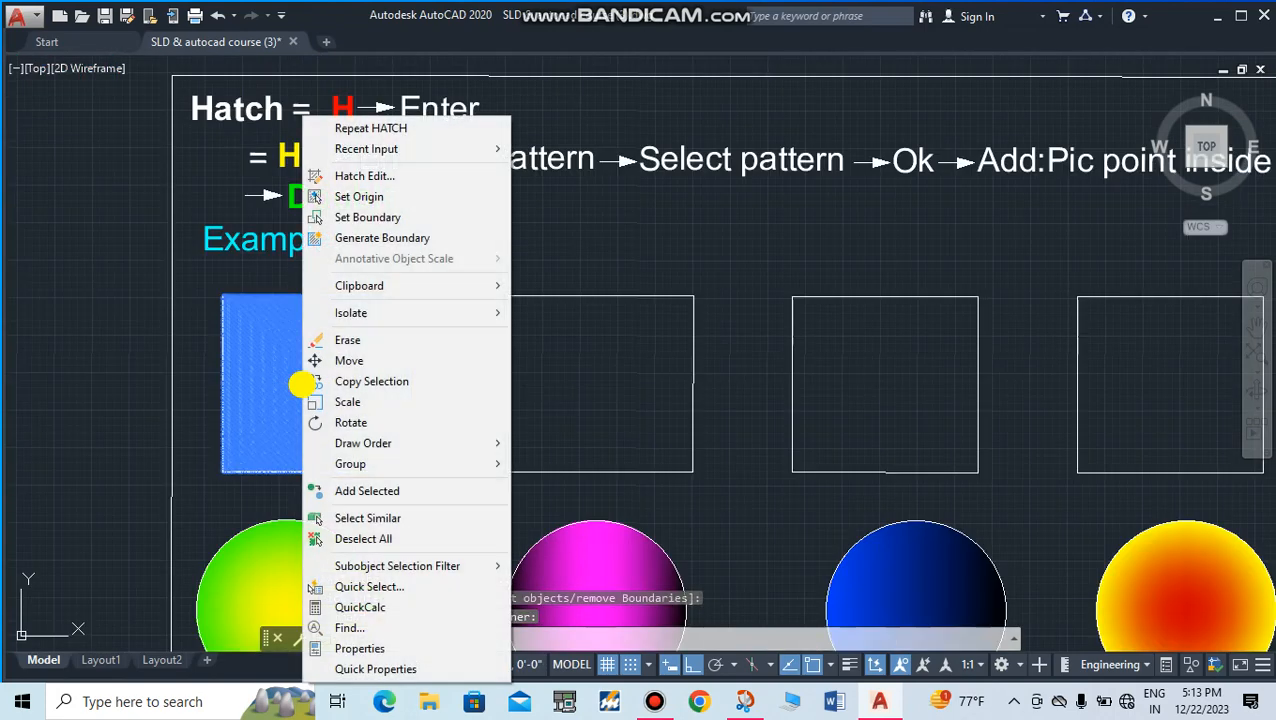
click(355, 669)
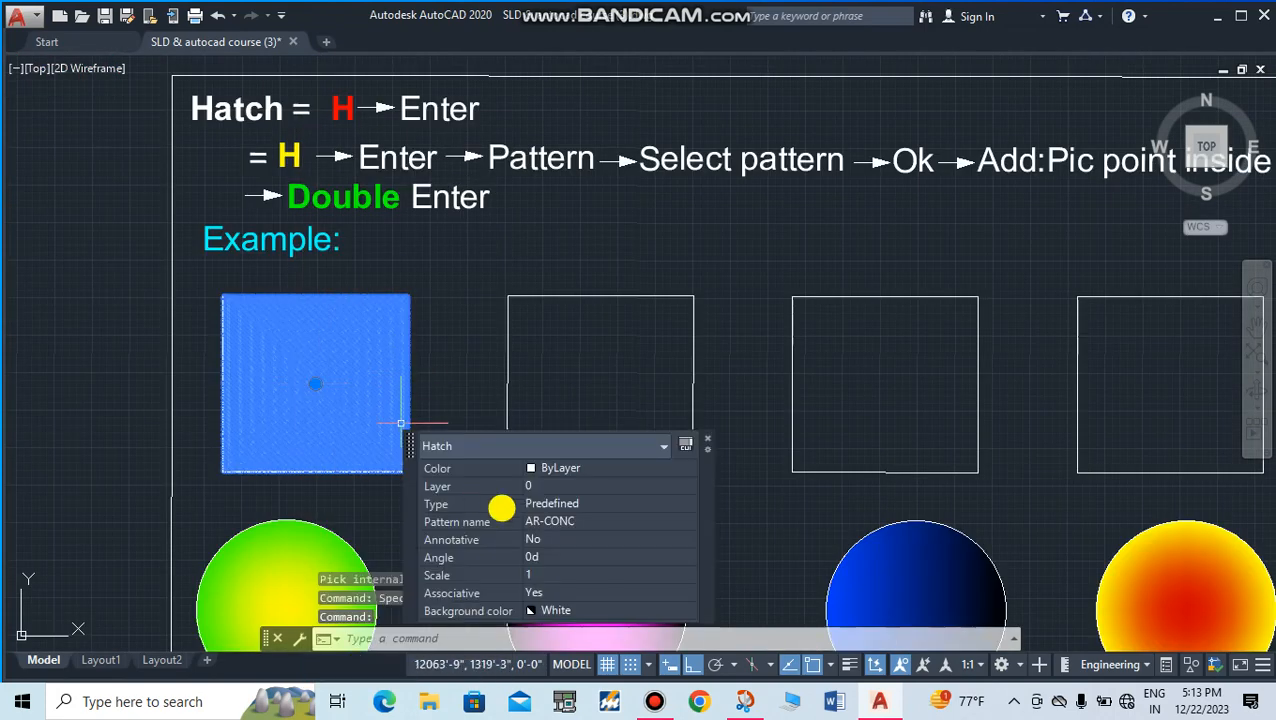
click(537, 573)
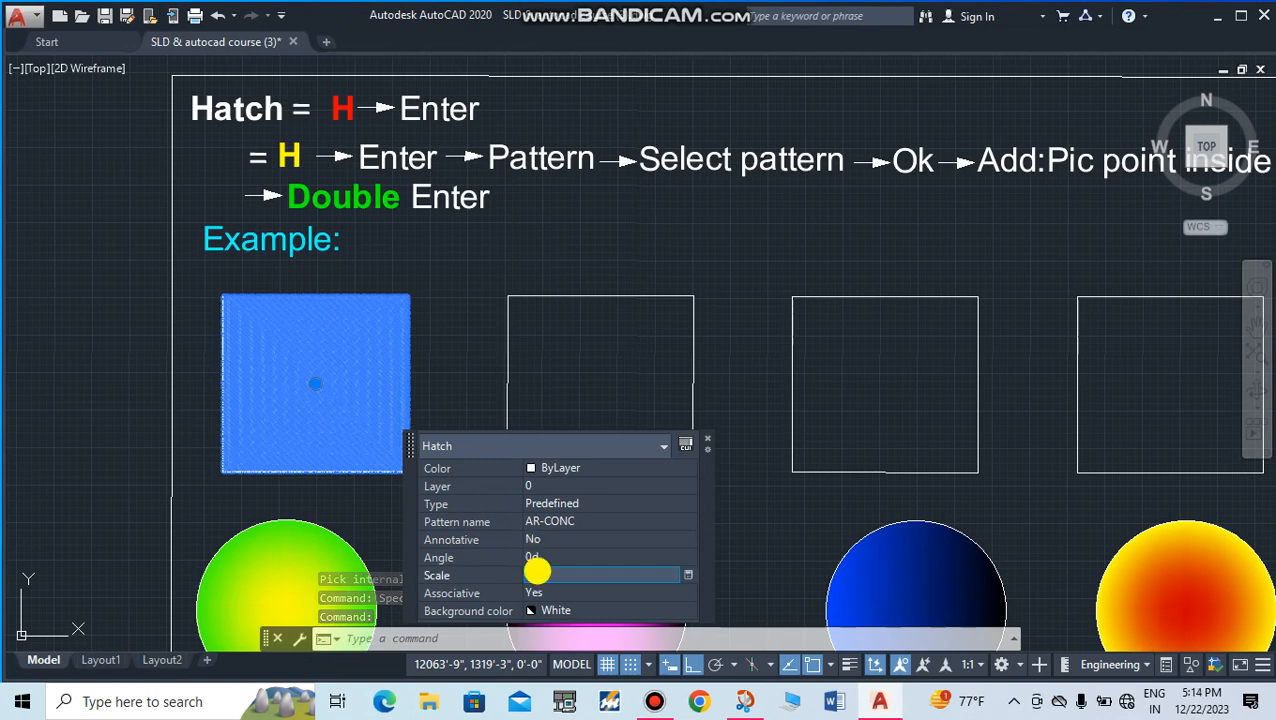
key(Return)
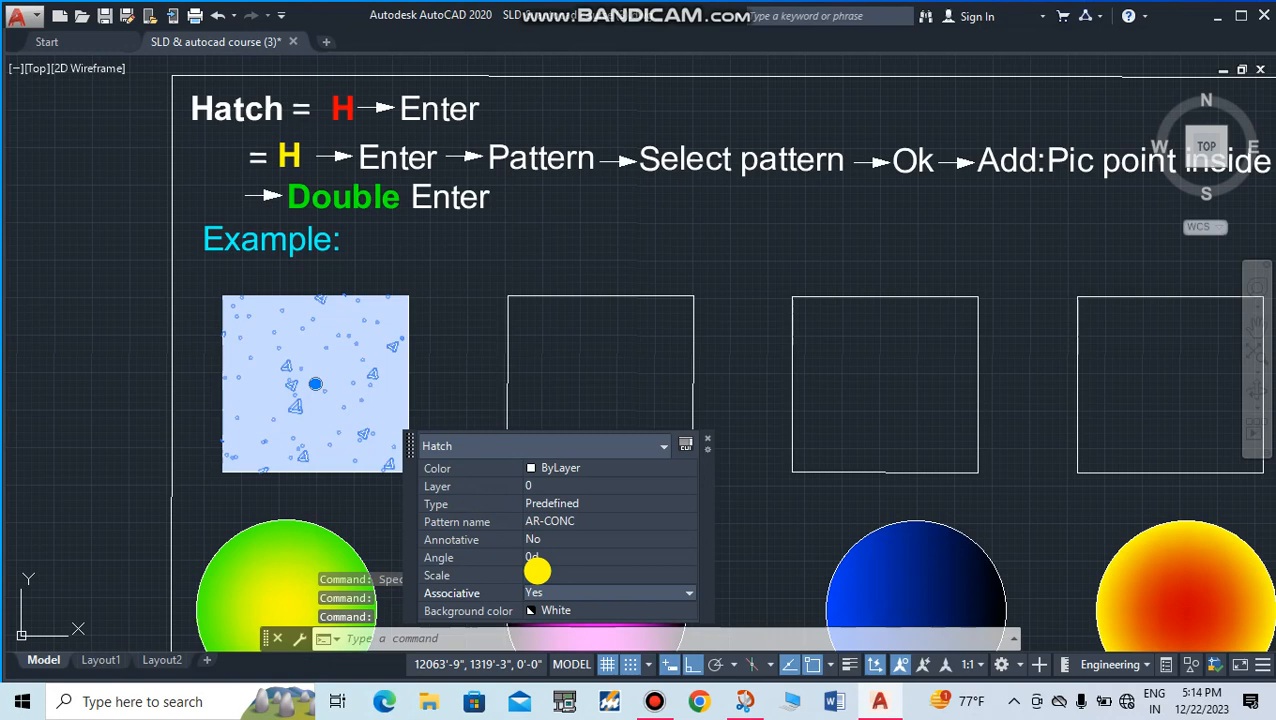
click(549, 573)
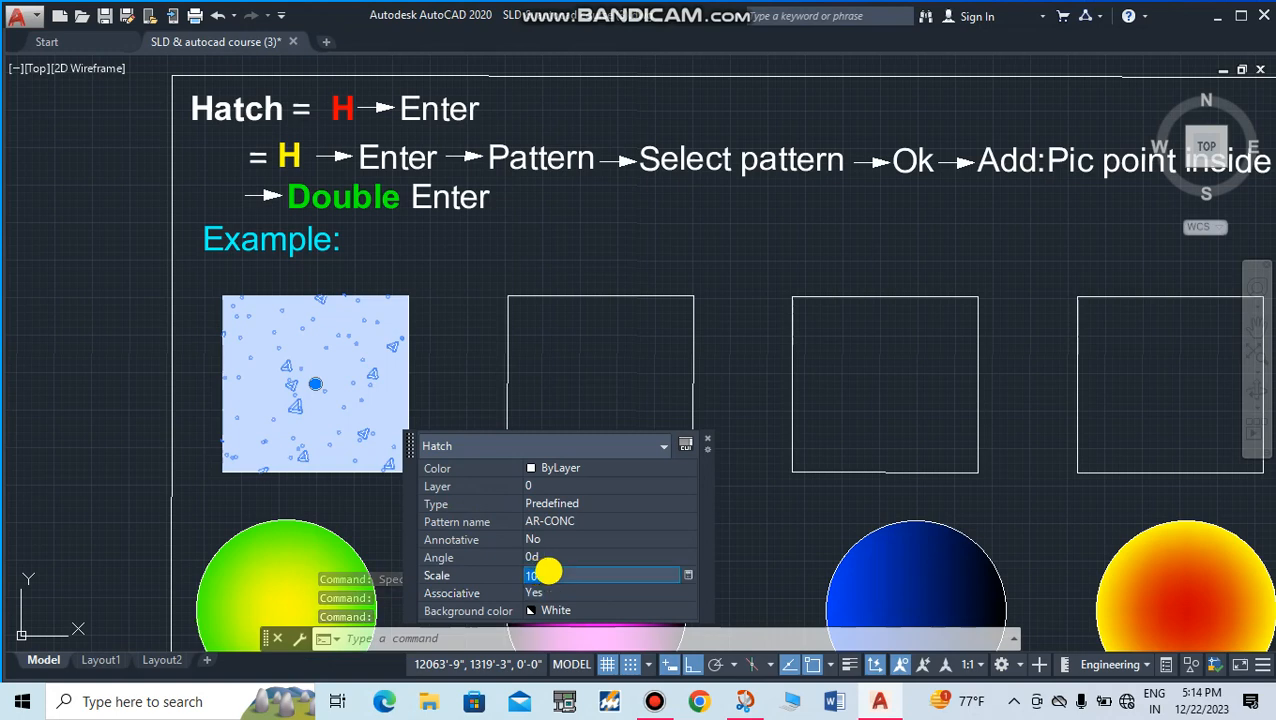
text(5)
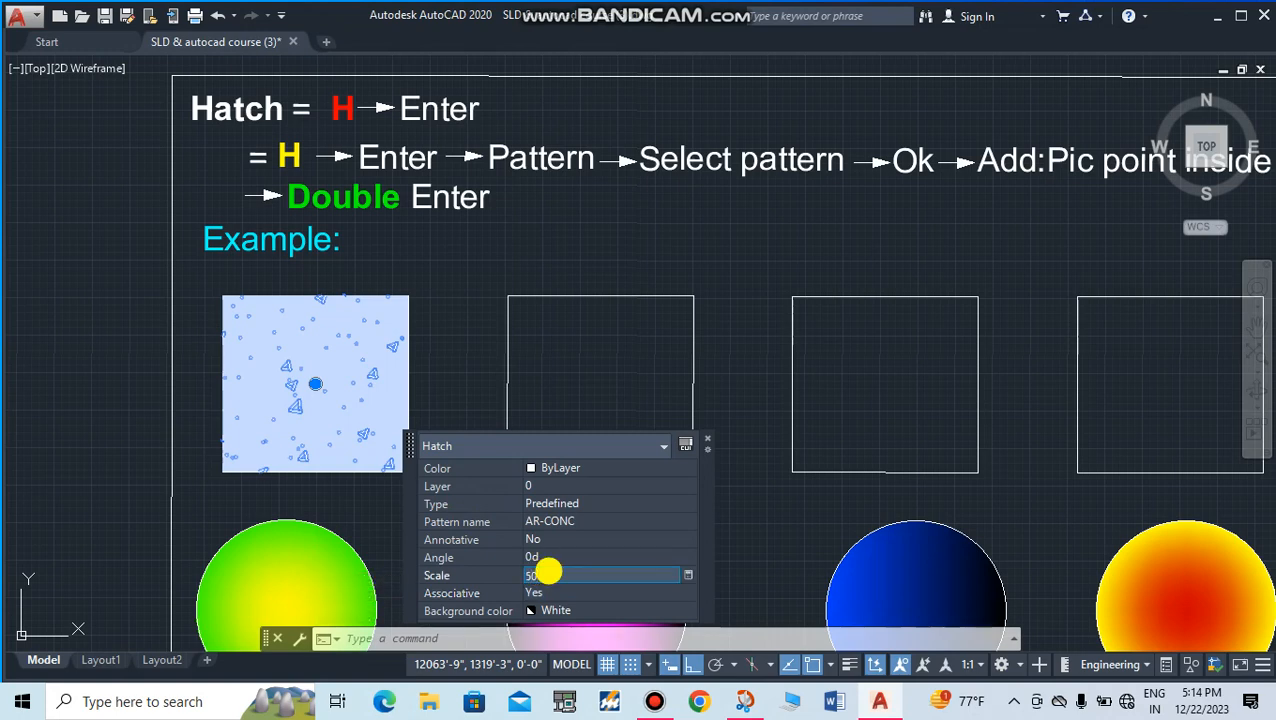
key(Return)
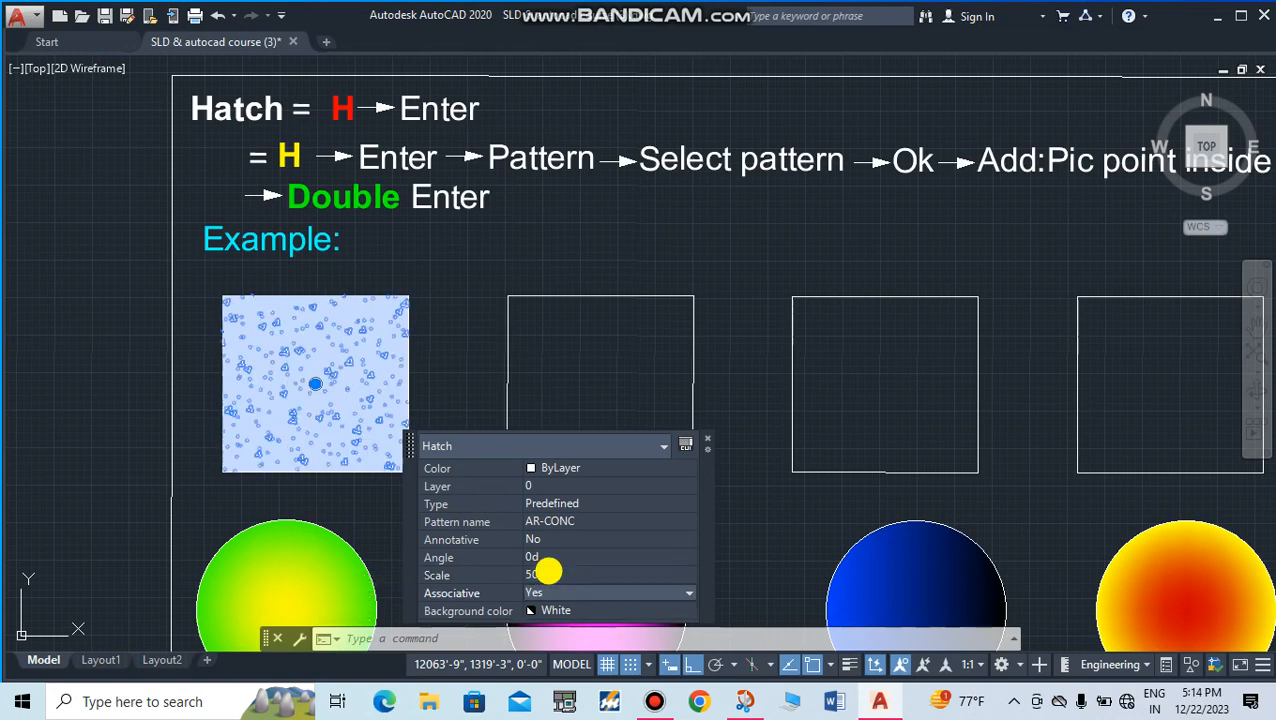
click(707, 437)
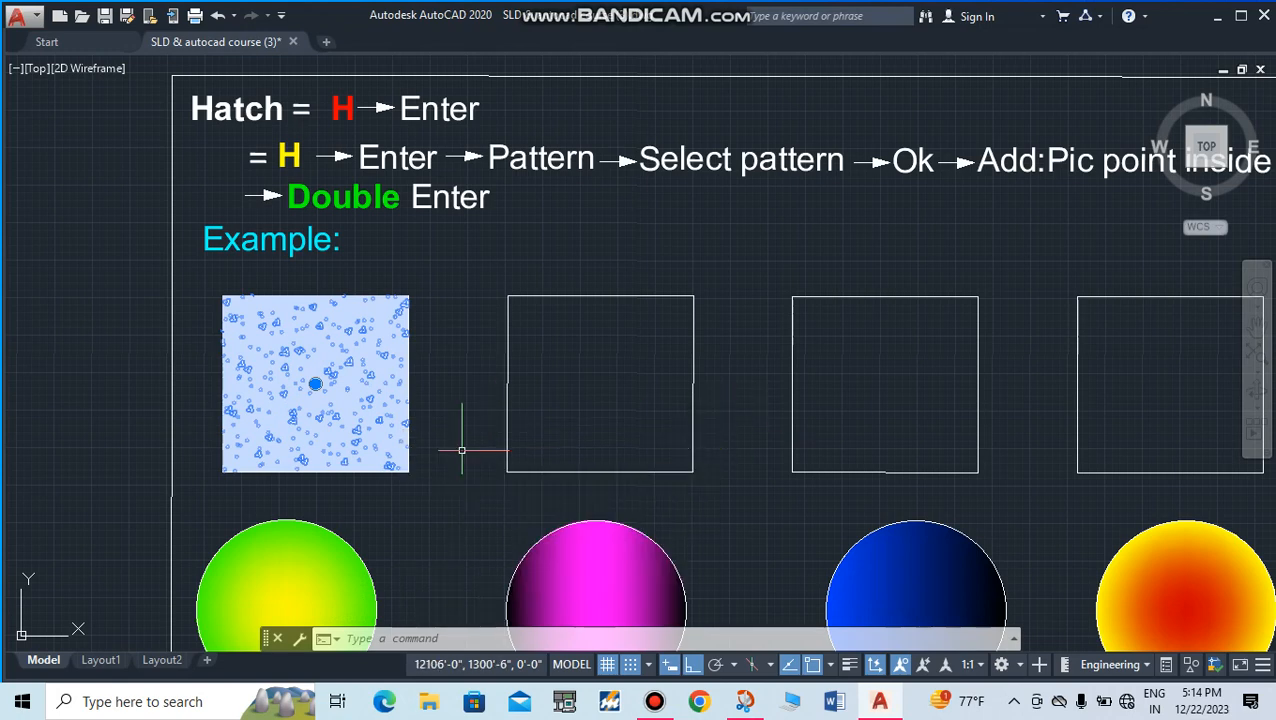
Step: Review the first square's hatch settings in its quick properties, close them and deselect the hatch
key(ctrl+shift+p)
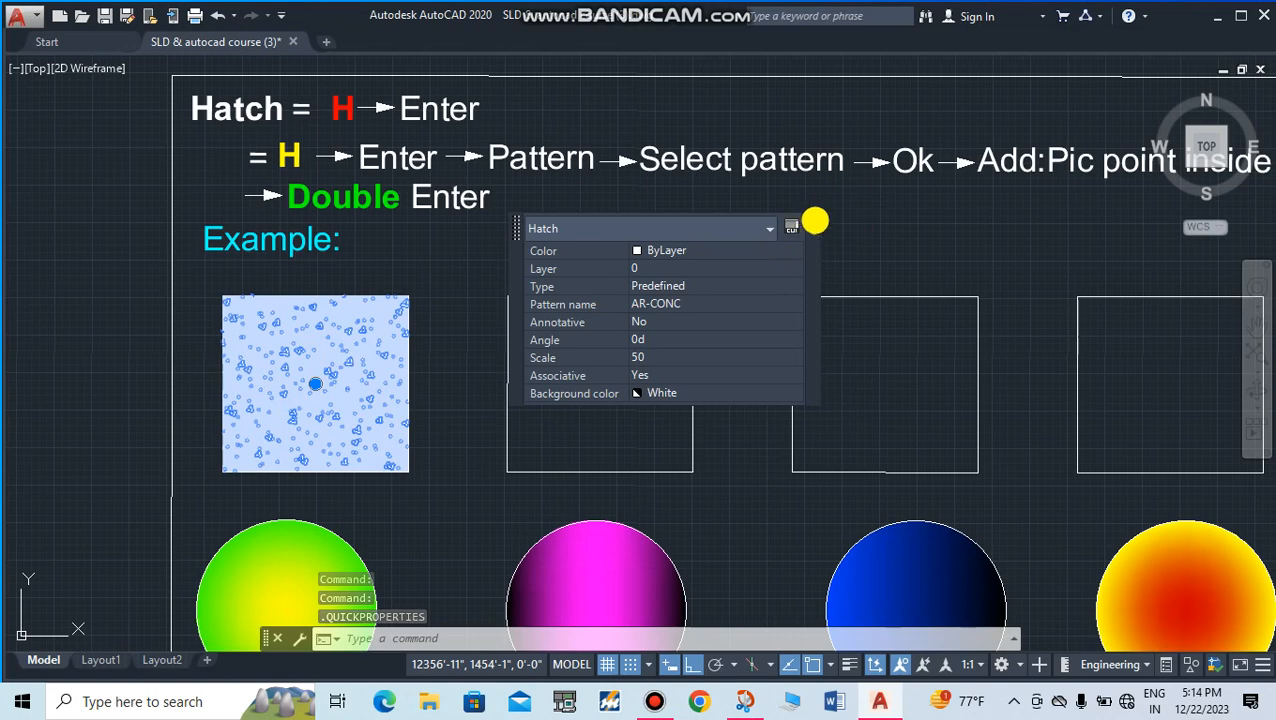
click(815, 220)
key(Escape)
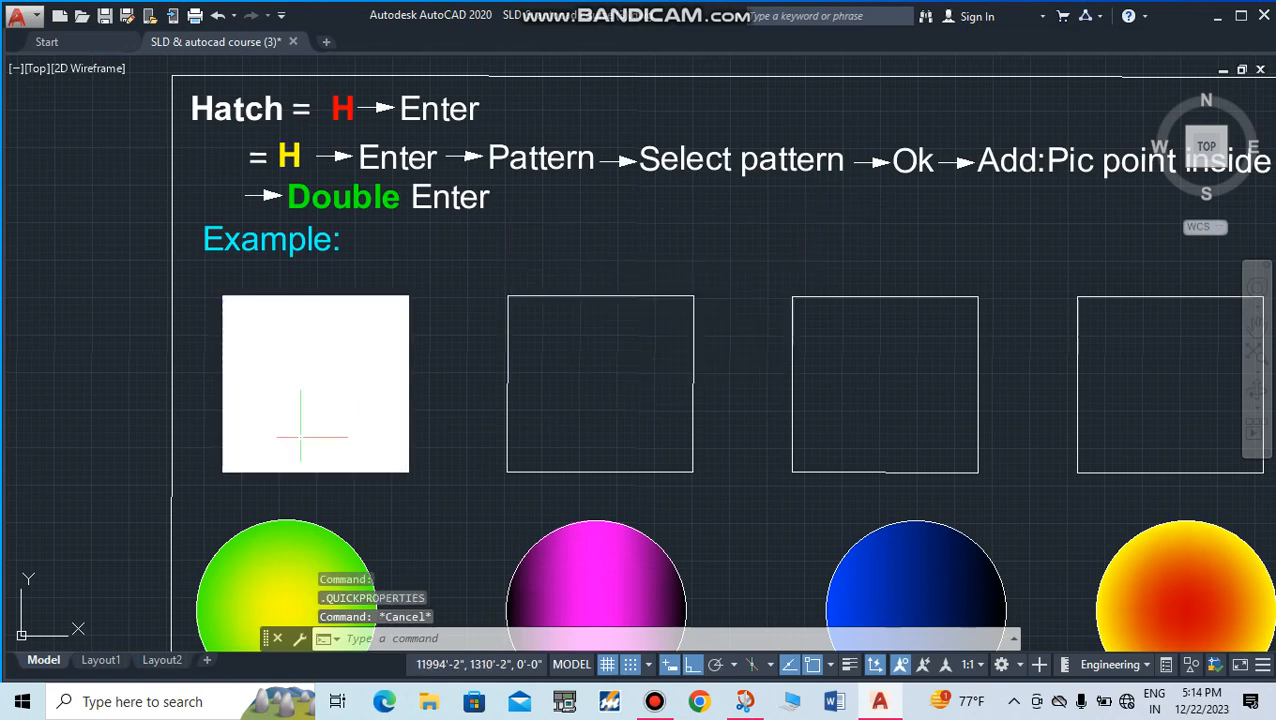
Step: Edit the first square's AR-CONC hatch to remove its white background color
click(312, 353)
scroll(310, 402, up, 4)
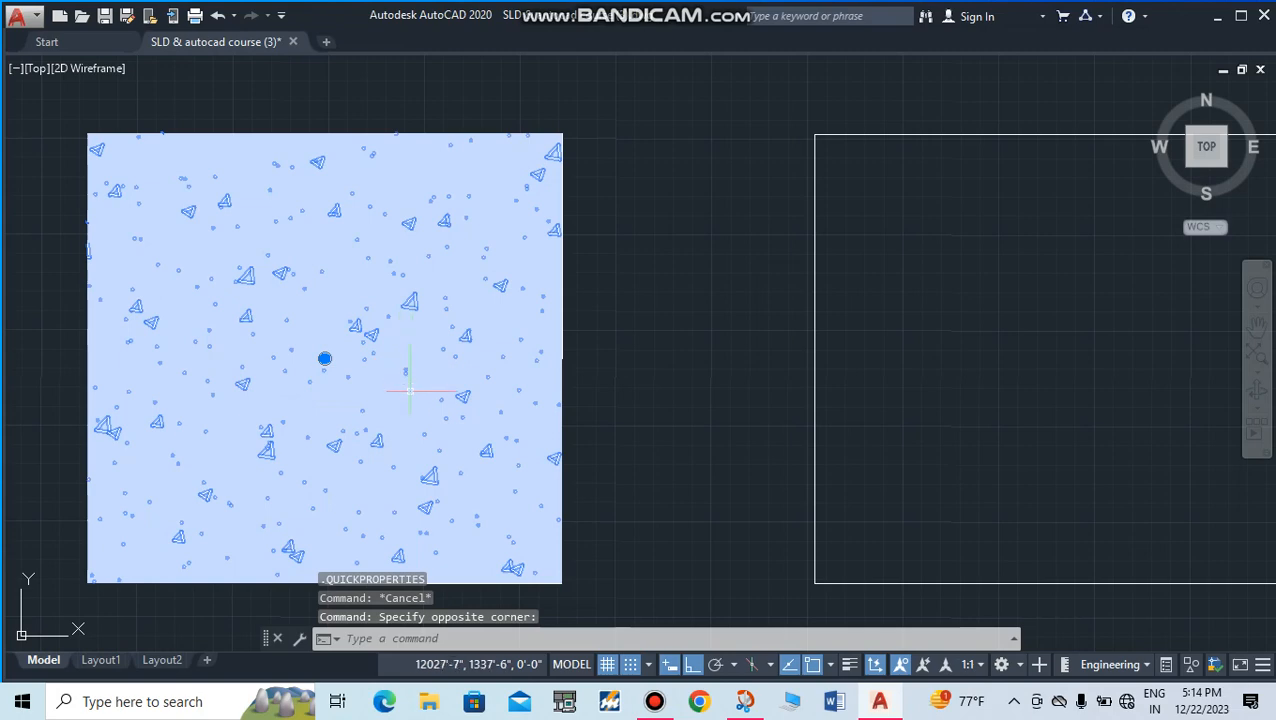
scroll(410, 392, down, 2)
right_click(381, 376)
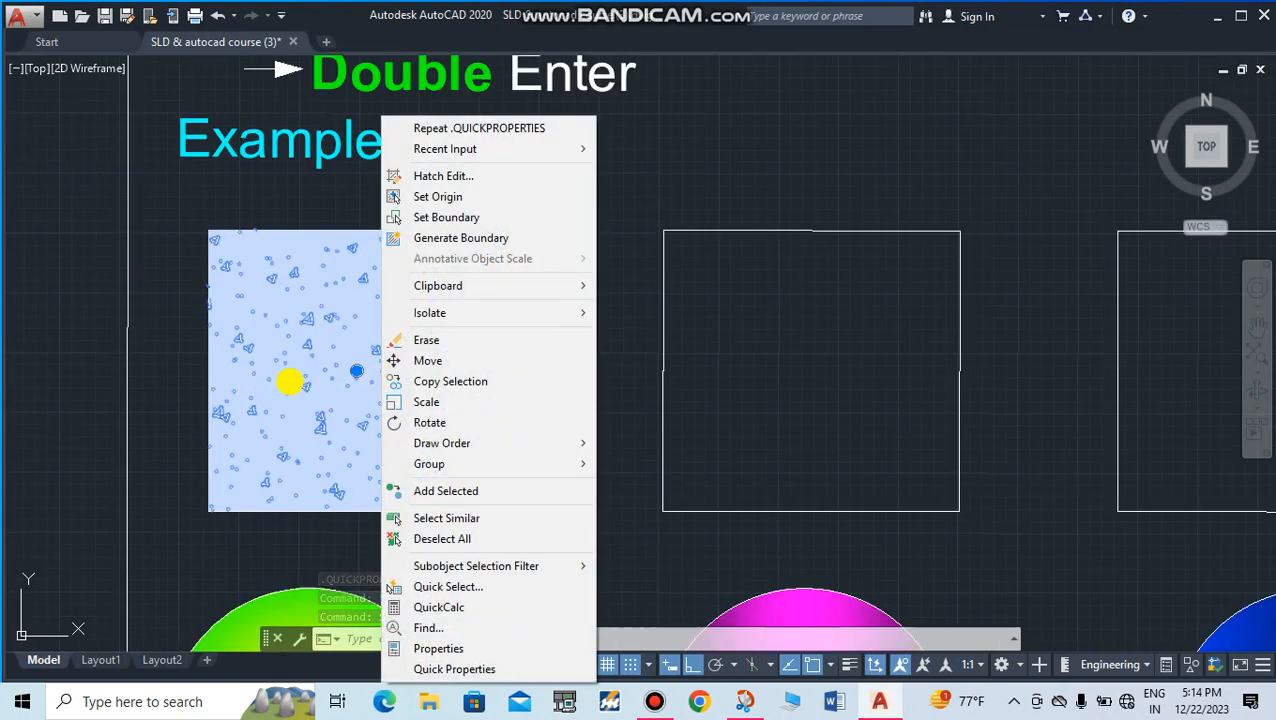
click(445, 175)
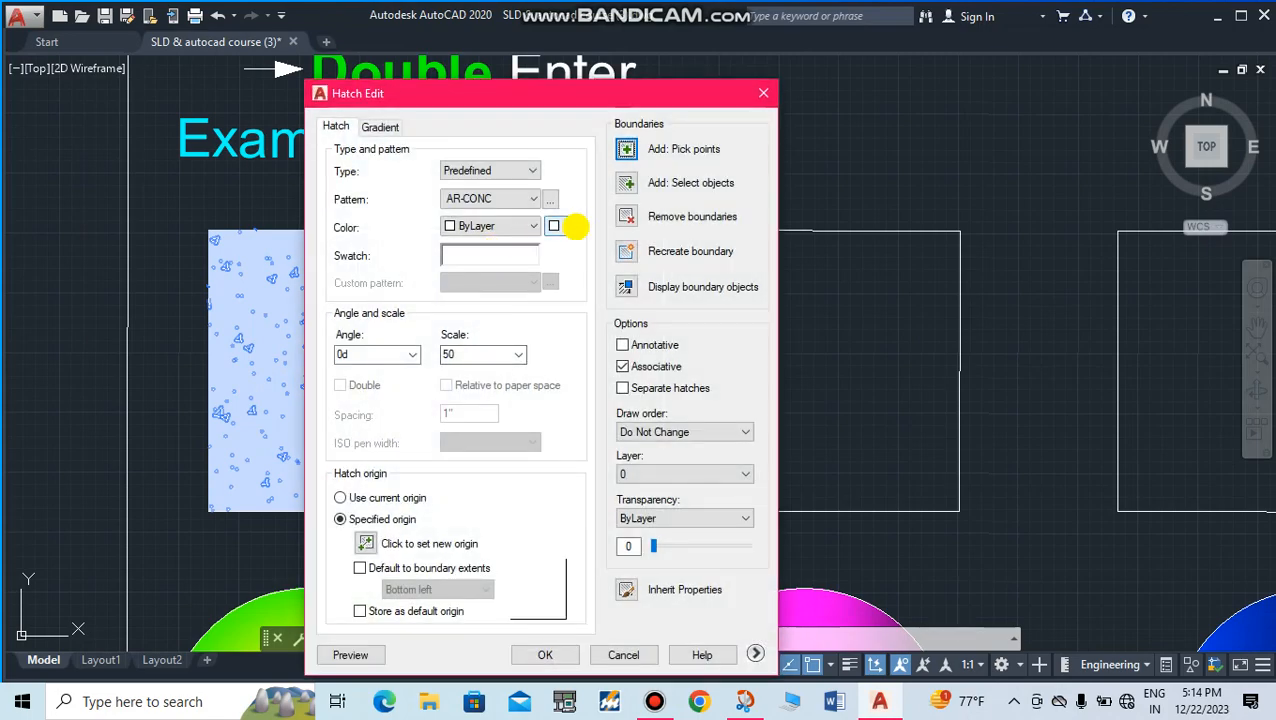
click(576, 227)
click(575, 245)
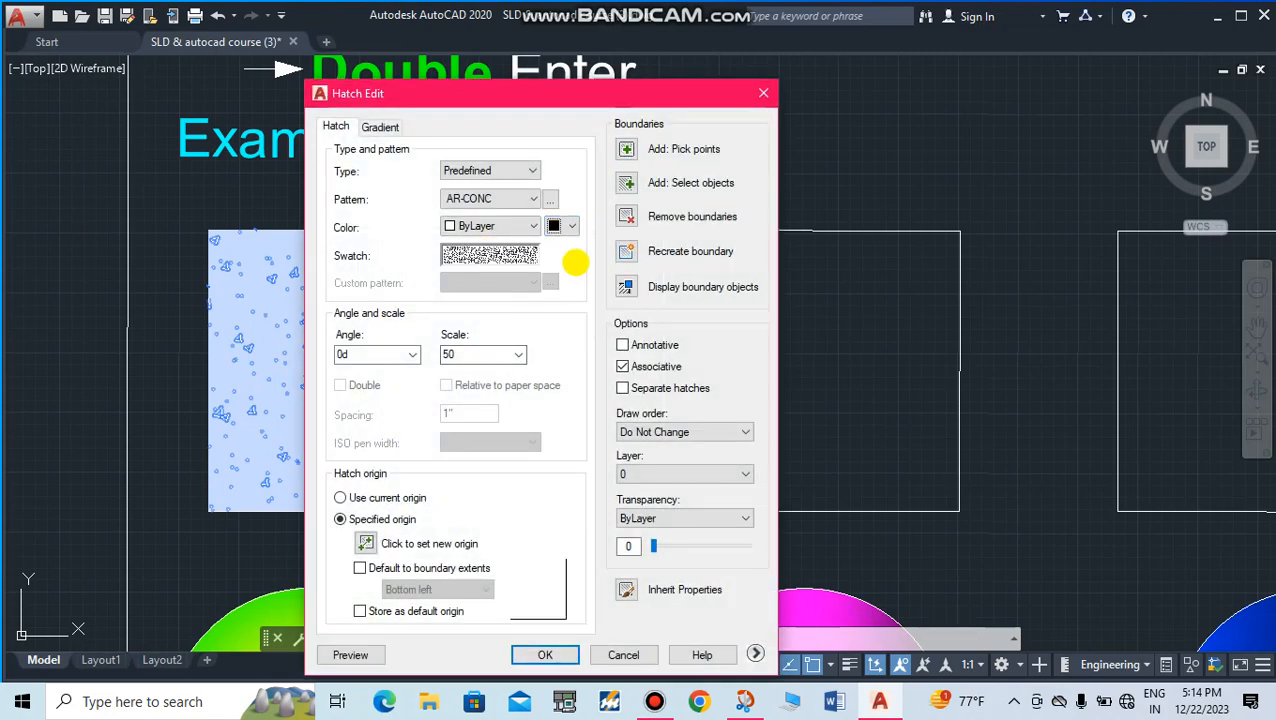
click(540, 654)
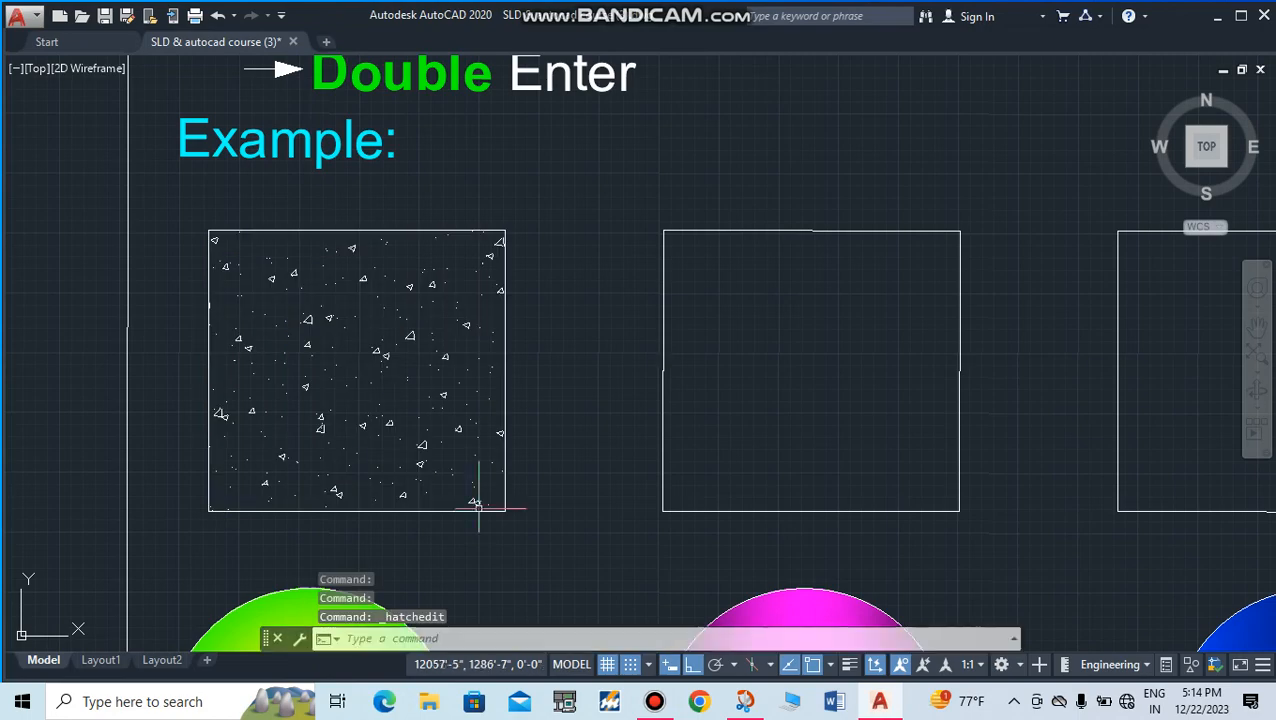
Step: Examine the AR-CONC pattern in the first example square up close and beside the neighbouring squares
scroll(325, 450, up, 4)
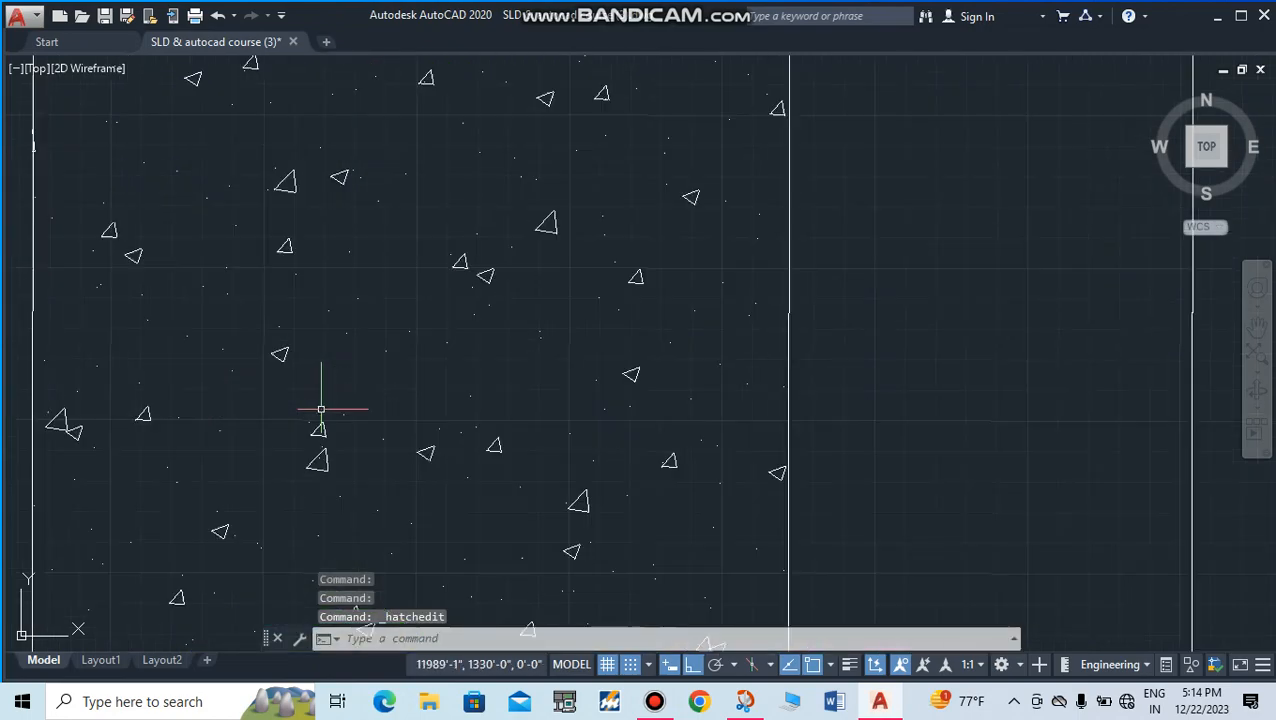
scroll(327, 407, down, 7)
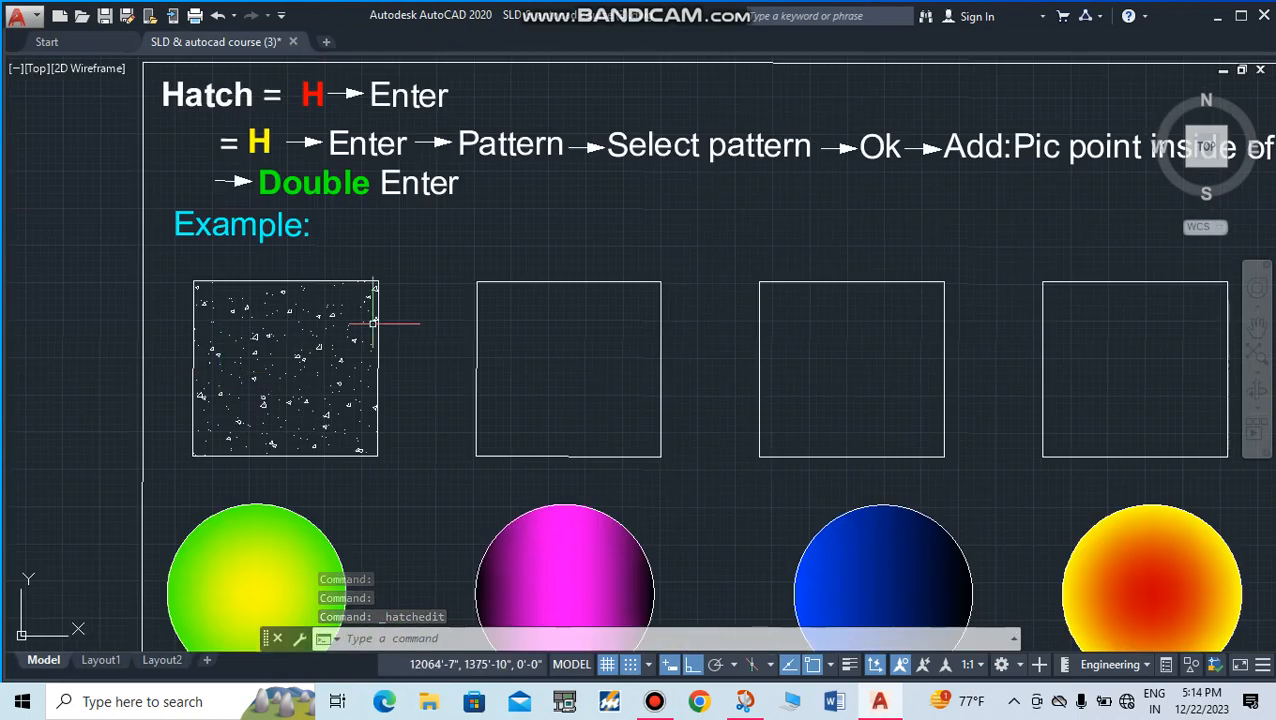
scroll(276, 365, up, 6)
scroll(122, 302, down, 2)
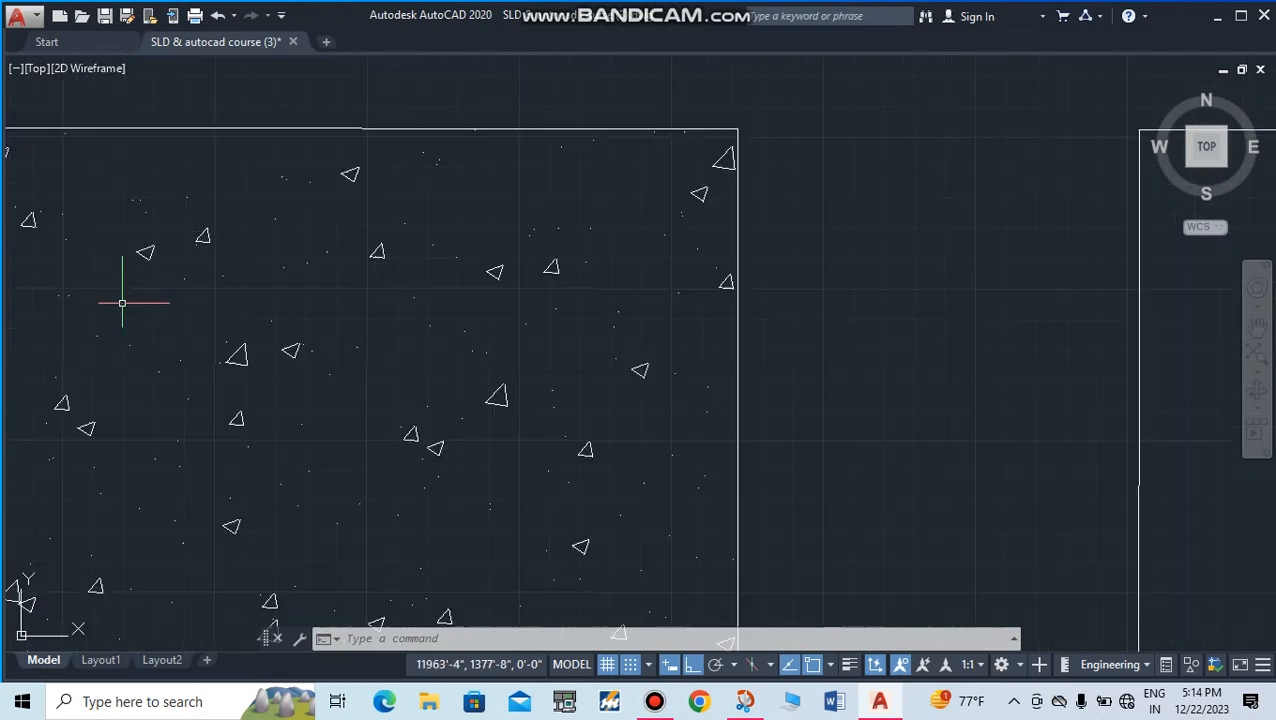
scroll(199, 277, down, 3)
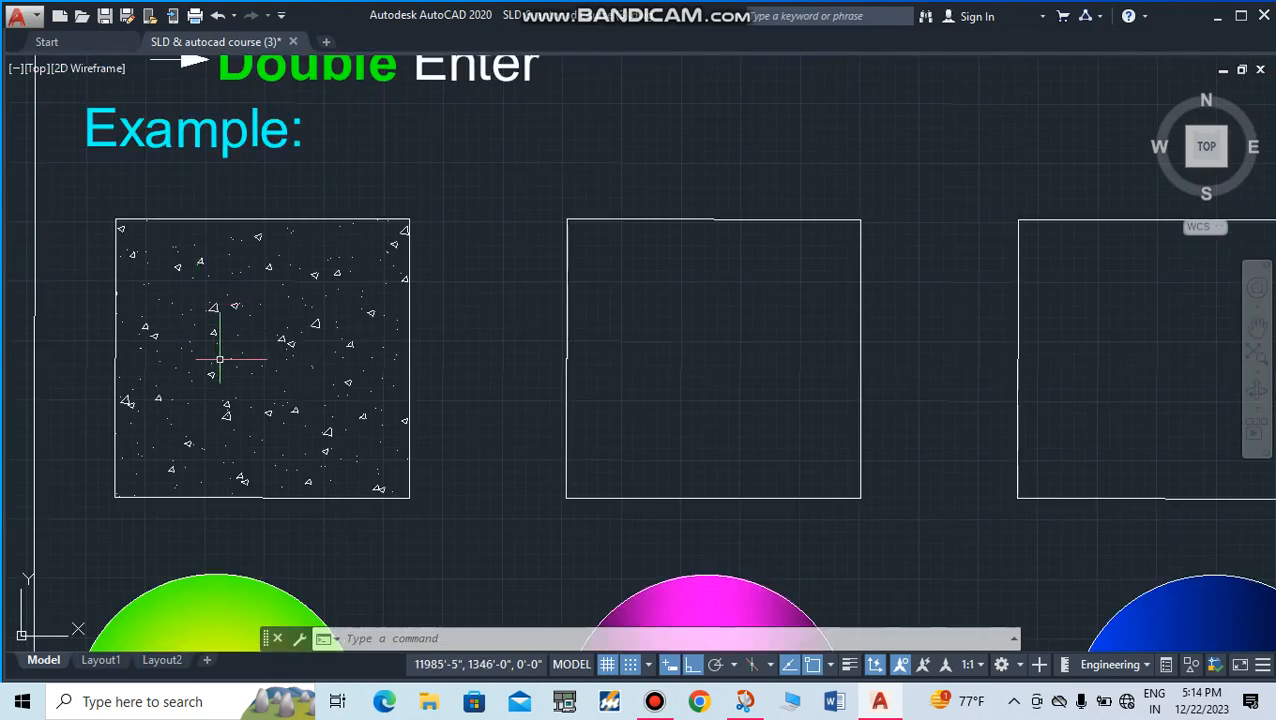
scroll(218, 365, up, 4)
scroll(214, 352, down, 6)
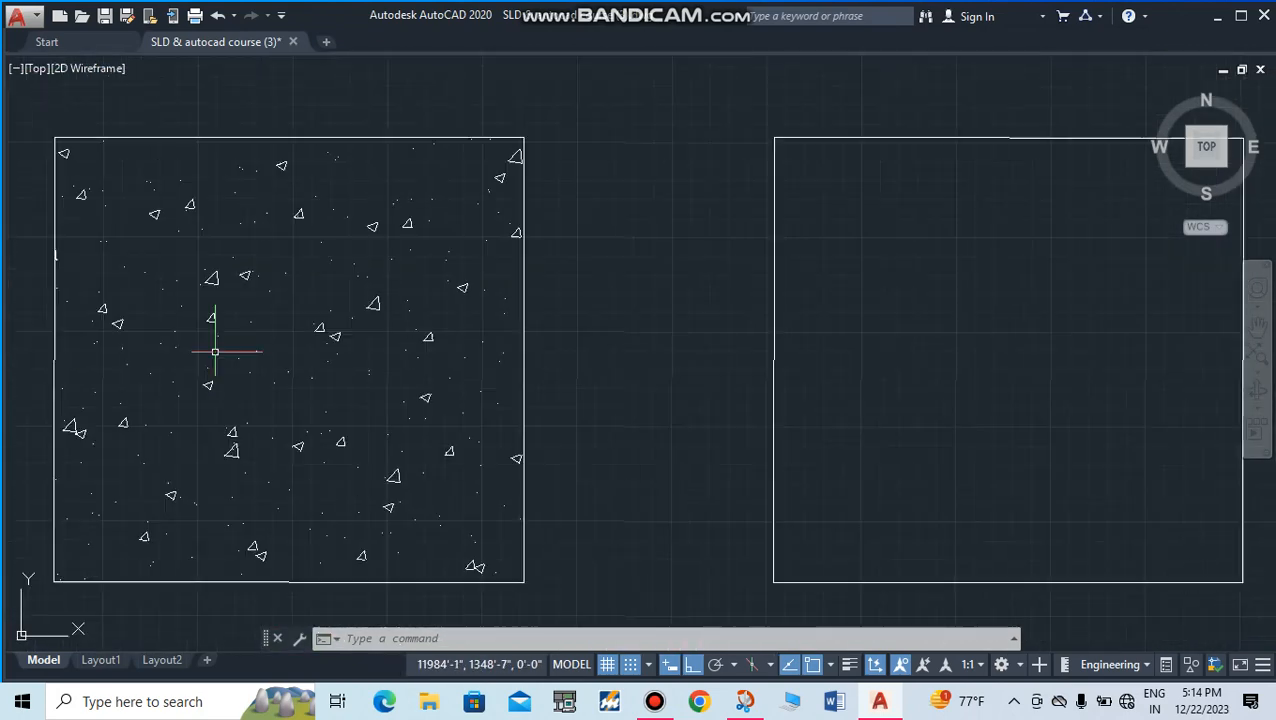
scroll(241, 340, up, 2)
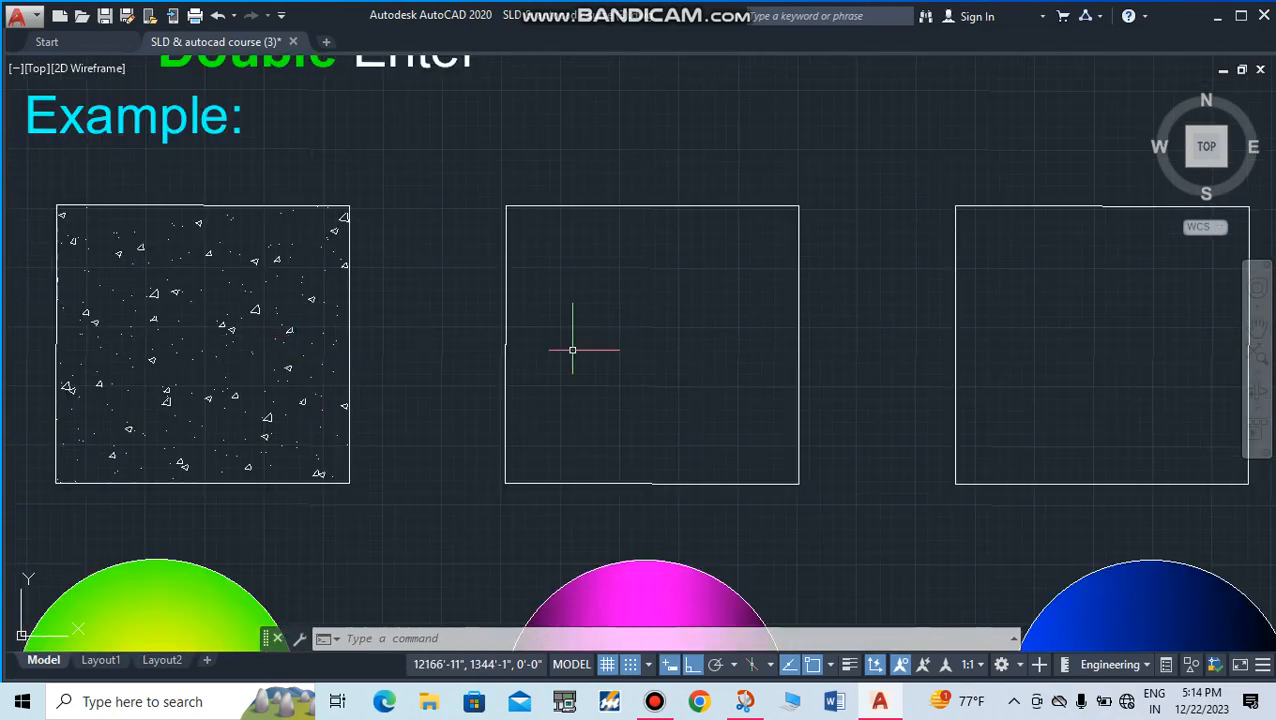